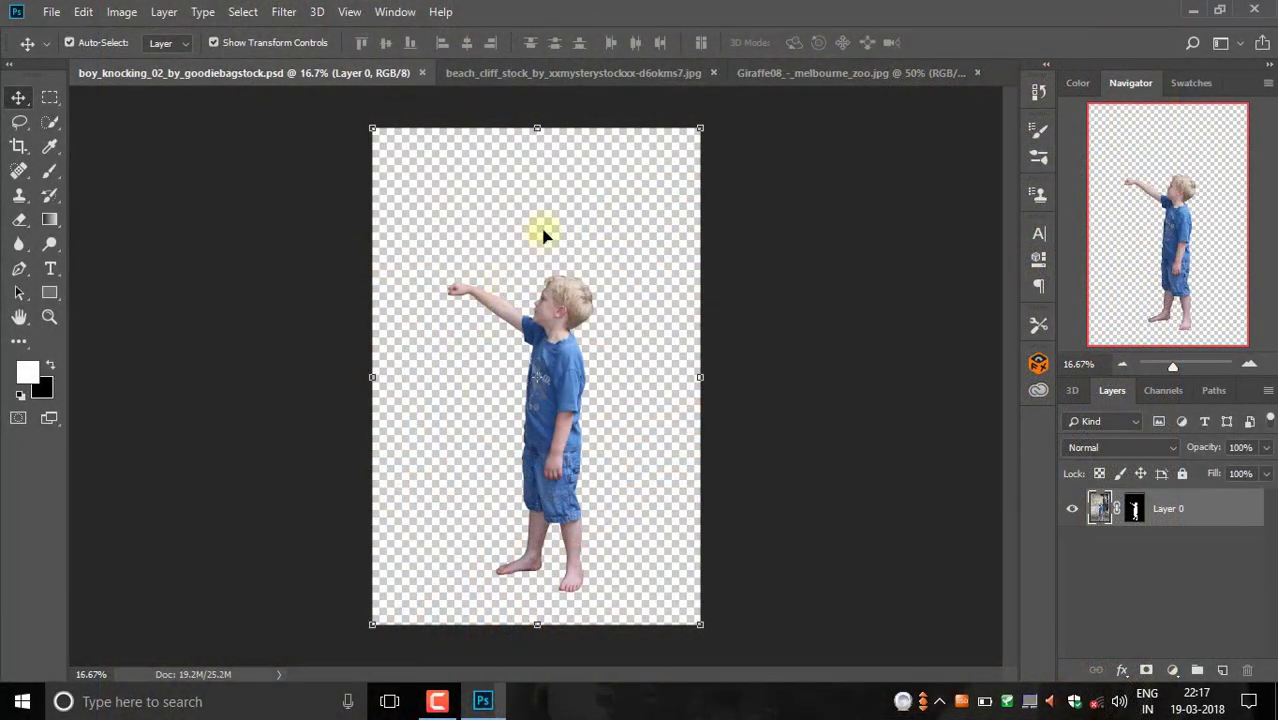
# - Bring the beach_cliff photo to the front with the Quick Selection tool ready
pyautogui.click(581, 75)
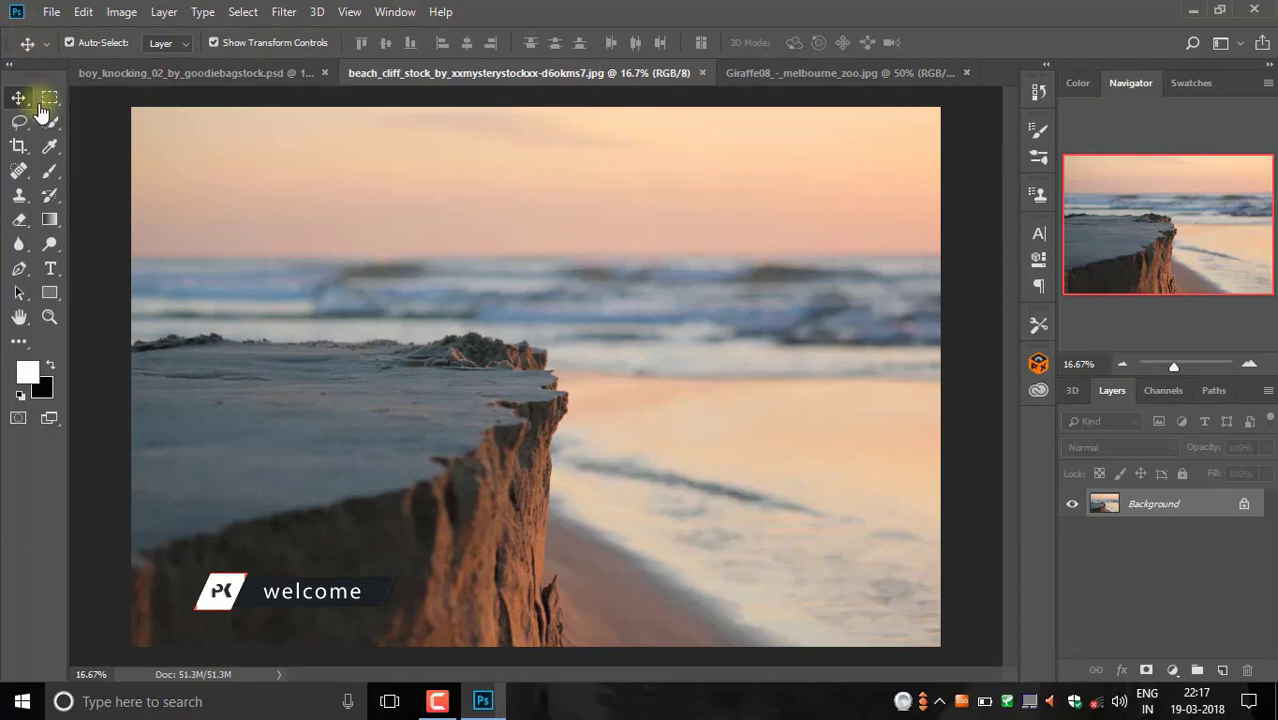
pyautogui.click(50, 126)
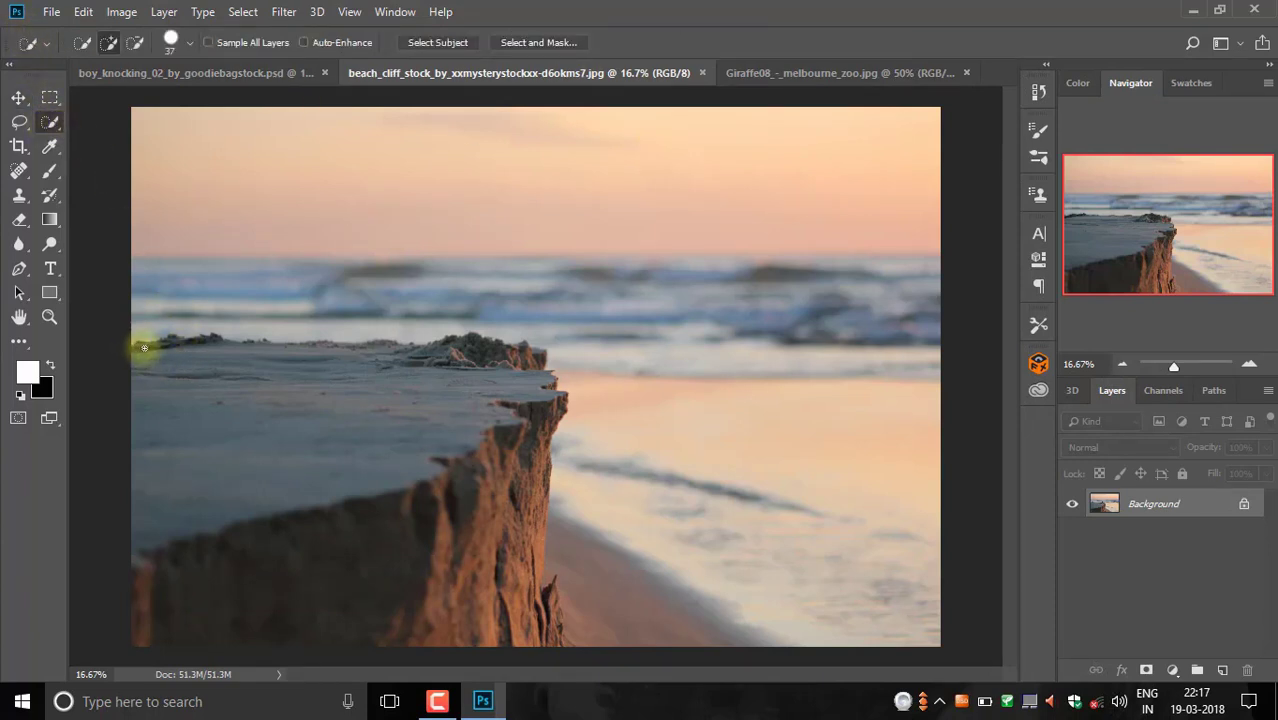
# - Quick-select the cliff top and edge, then mask out the sea and sky on Layer 0
pyautogui.moveTo(163, 349)
pyautogui.mouseDown()
pyautogui.moveTo(470, 390)
pyautogui.moveTo(491, 414)
pyautogui.moveTo(550, 585)
pyautogui.mouseUp()
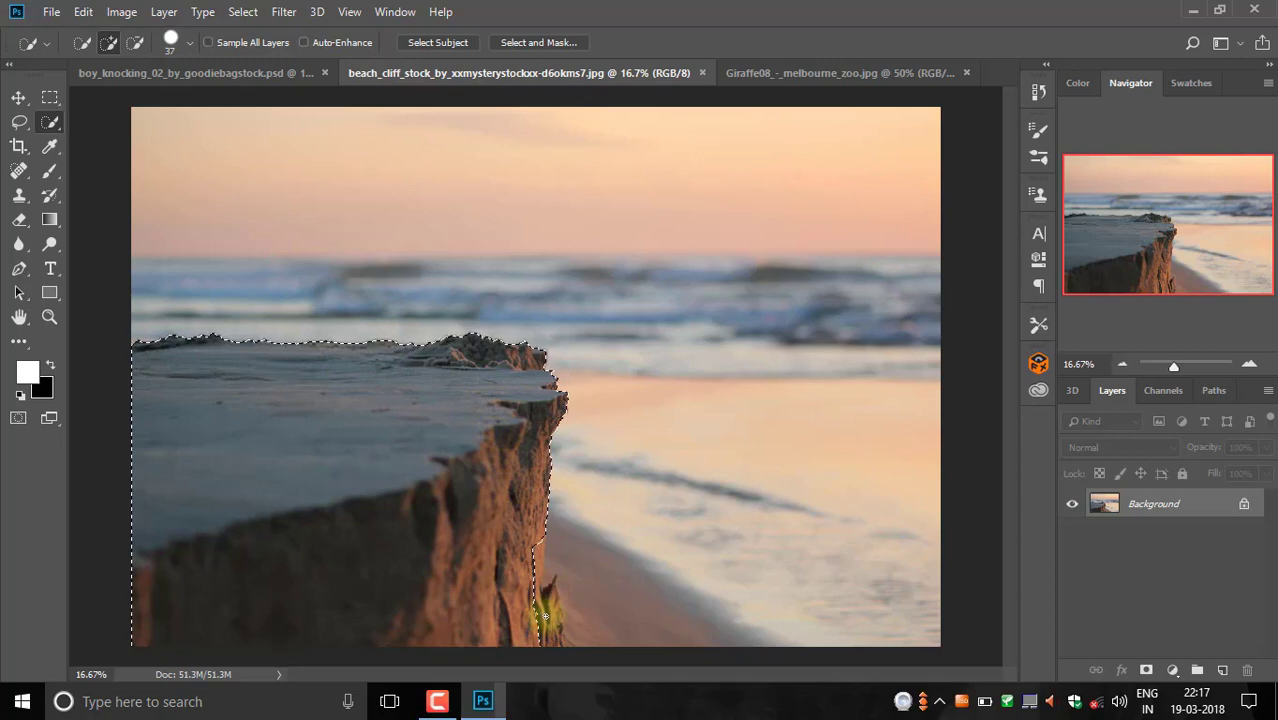
pyautogui.scroll(1, 546, 616)
pyautogui.scroll(1, 514, 486)
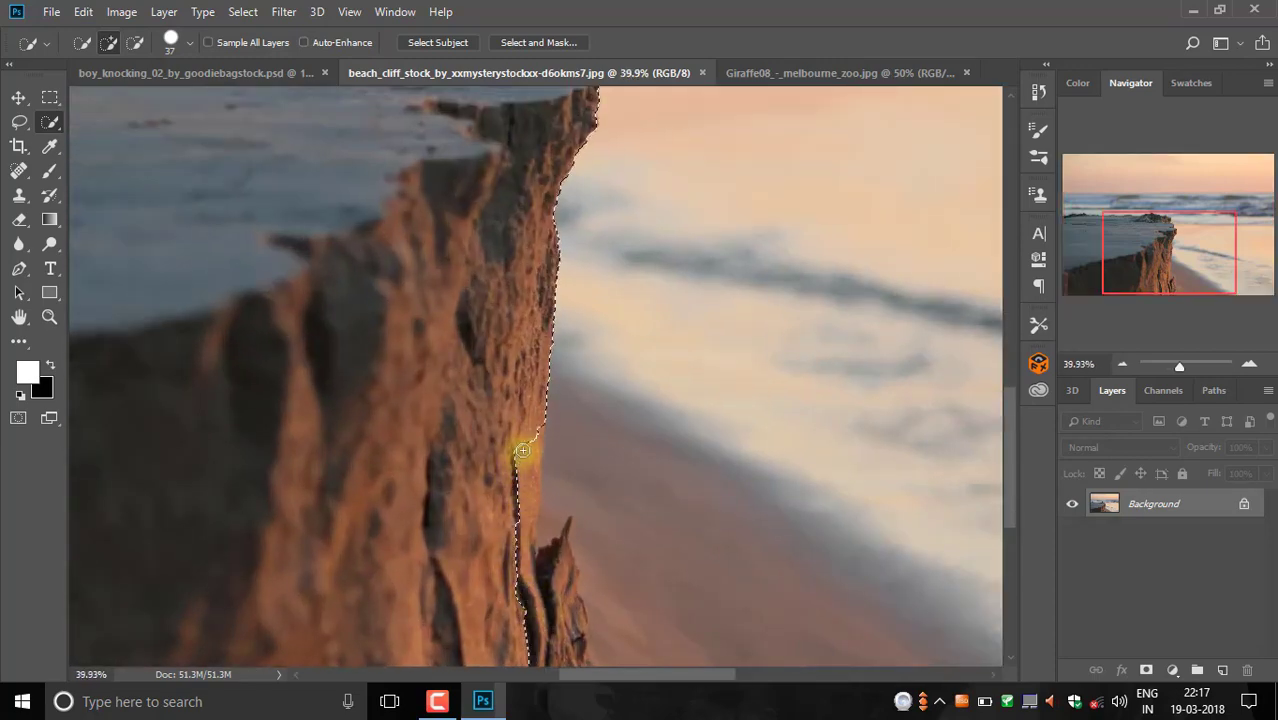
pyautogui.moveTo(522, 451)
pyautogui.mouseDown()
pyautogui.moveTo(533, 514)
pyautogui.moveTo(568, 448)
pyautogui.moveTo(545, 497)
pyautogui.moveTo(549, 577)
pyautogui.mouseUp()
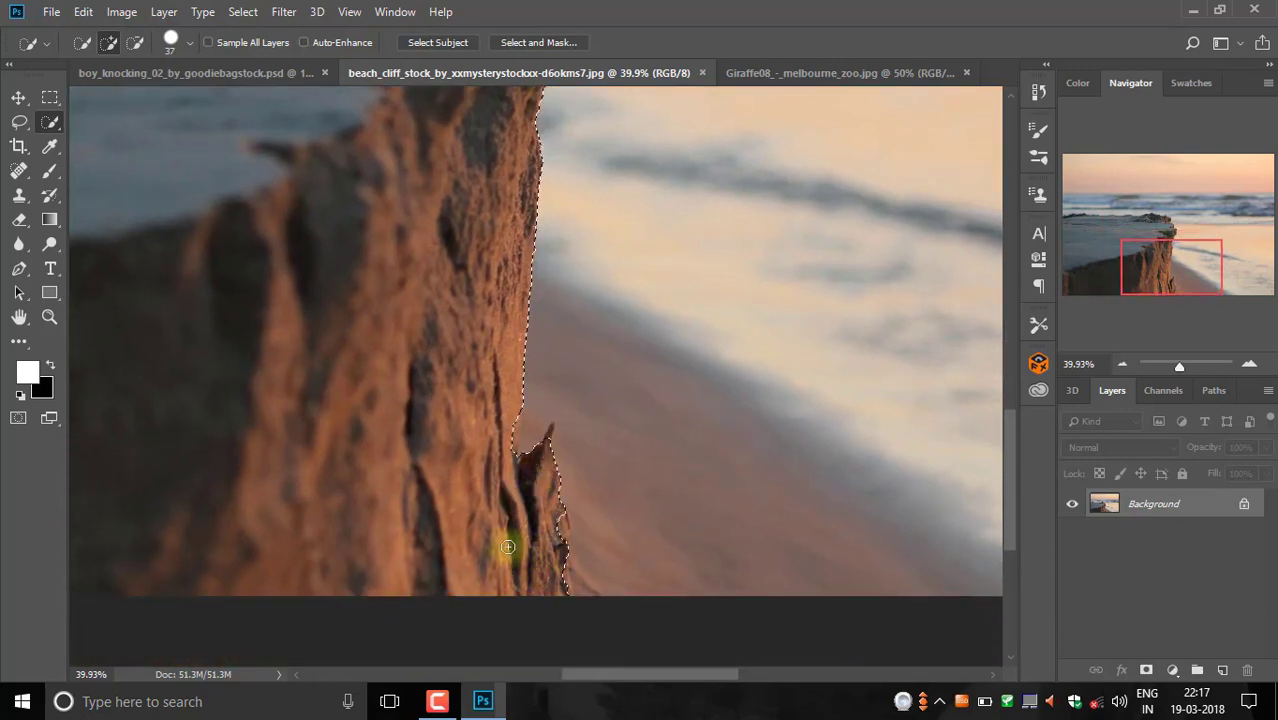
pyautogui.scroll(-2, 449, 521)
pyautogui.scroll(-2, 449, 521)
pyautogui.scroll(-2, 449, 521)
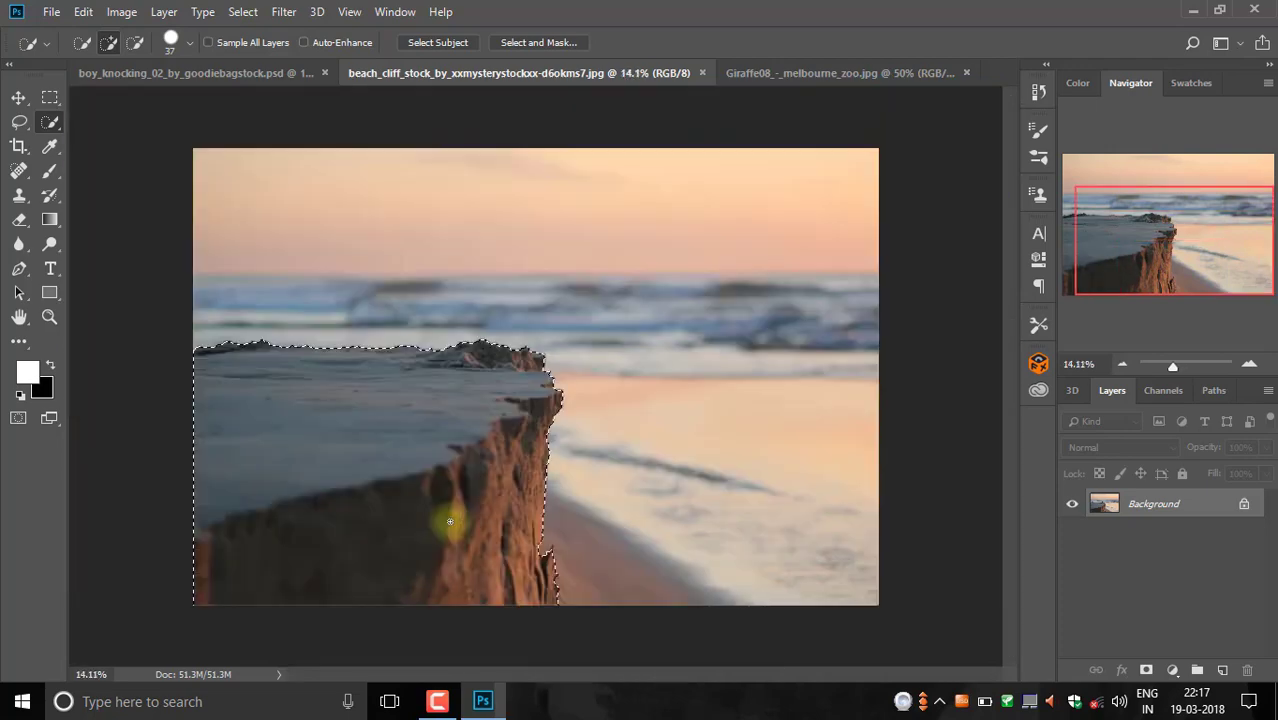
pyautogui.click(1145, 669)
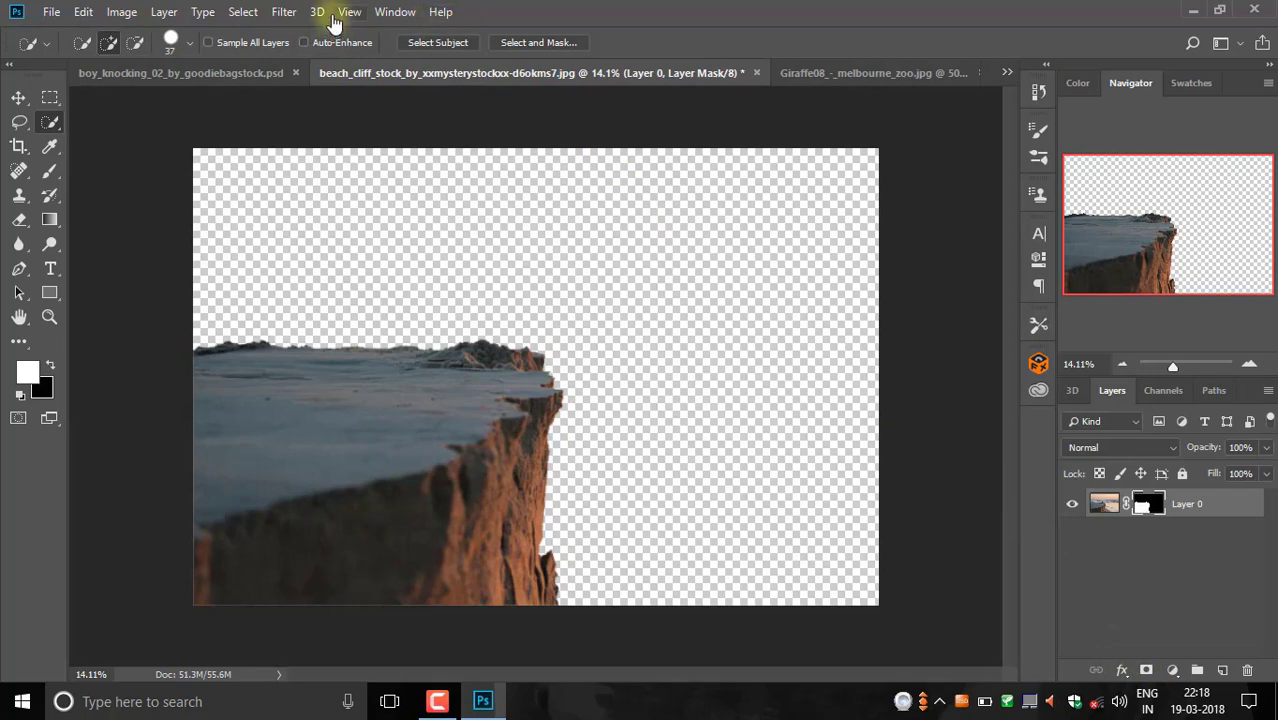
# - Target the cliff layer's image rather than its mask and open the Camera Raw Filter
pyautogui.click(281, 12)
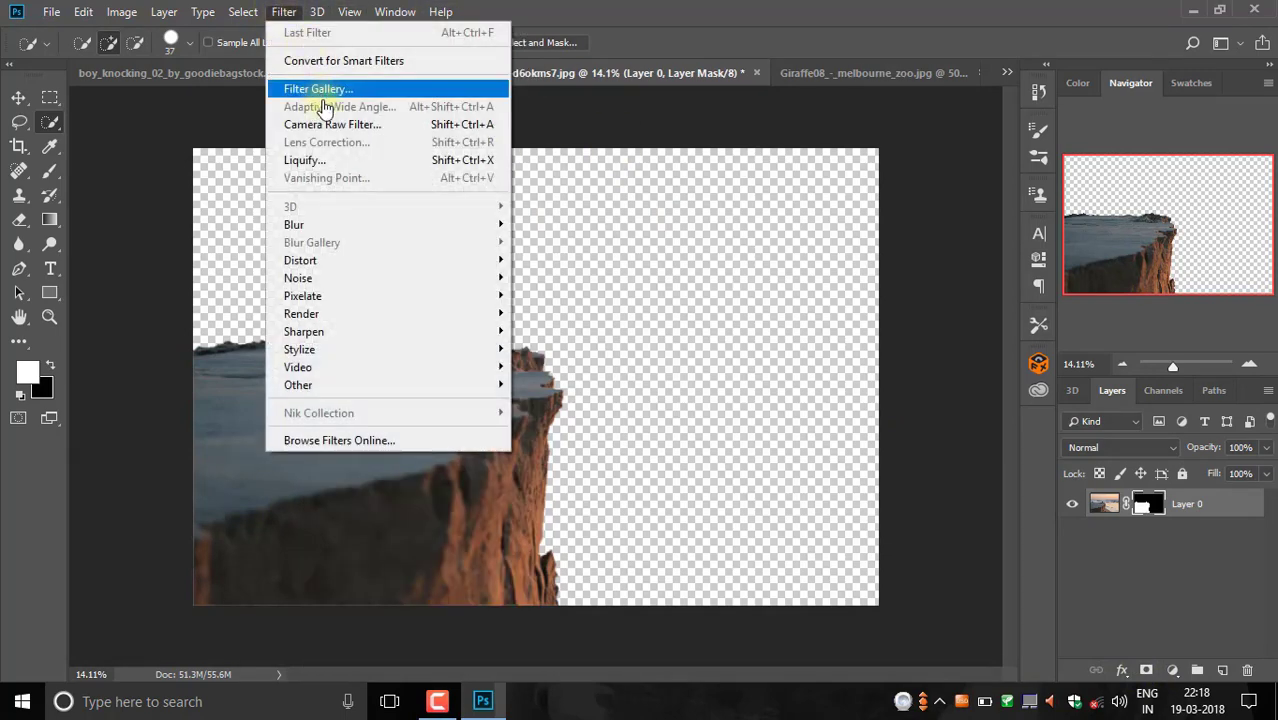
pyautogui.click(1104, 505)
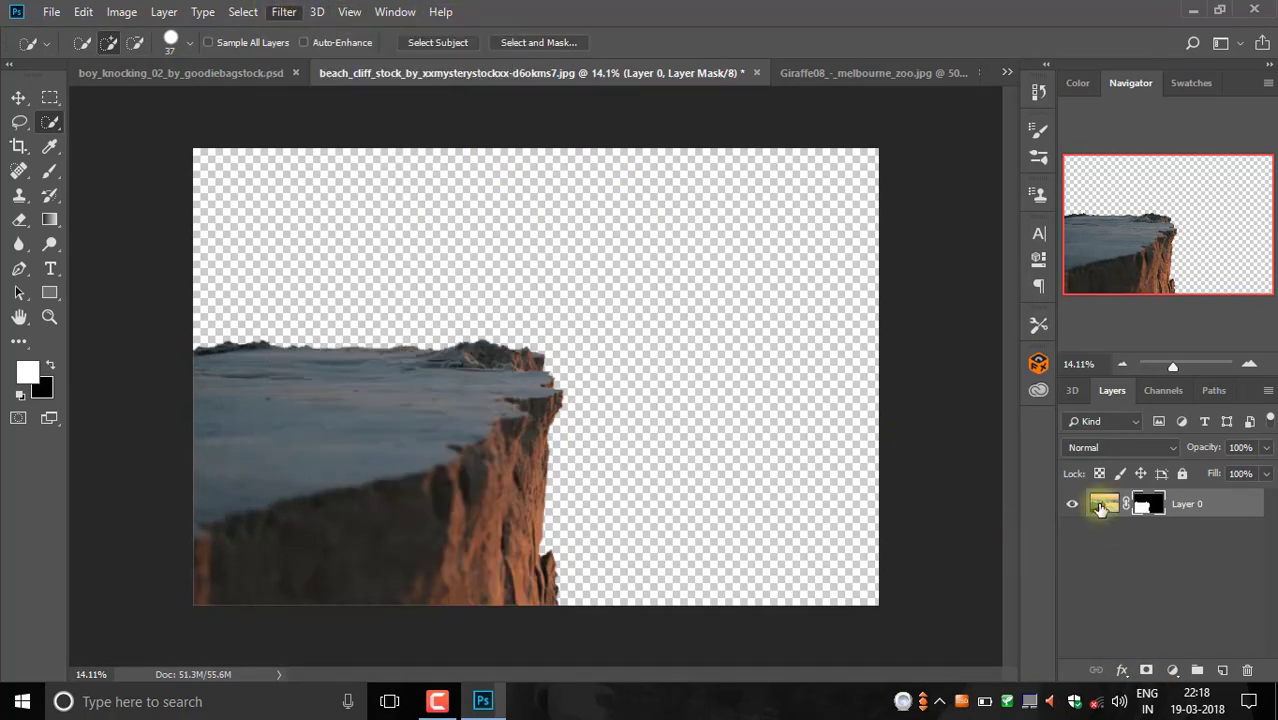
pyautogui.click(283, 12)
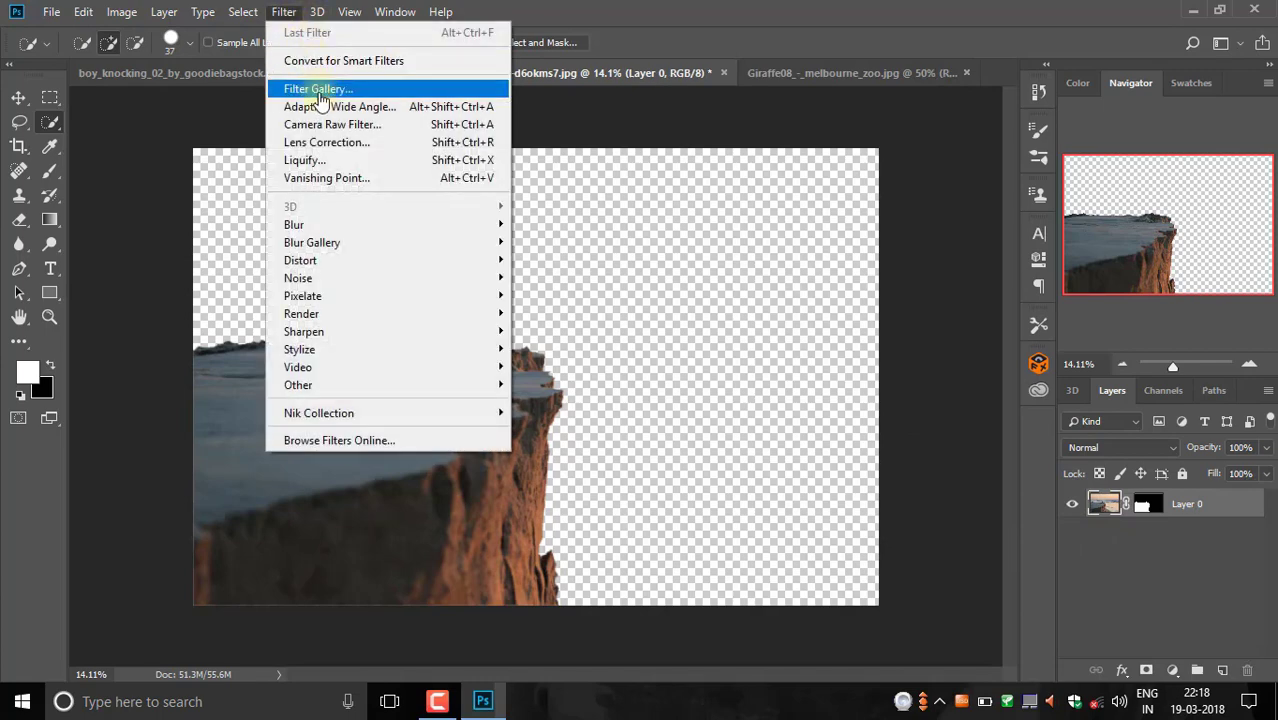
pyautogui.click(322, 125)
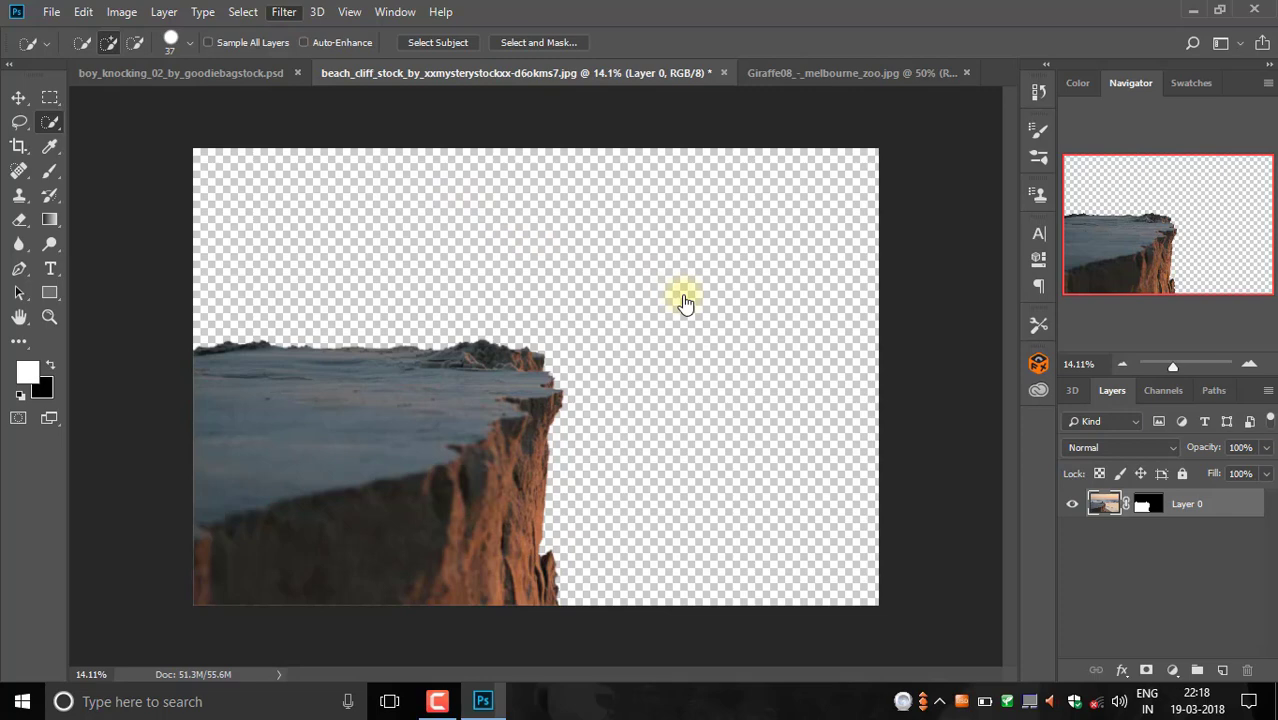
# - Auto-set exposure -0.27, contrast -23, highlights -79, shadows +46, whites +46, blacks -43, and apply
pyautogui.hotkey('shift', 'ctrl', 'a')
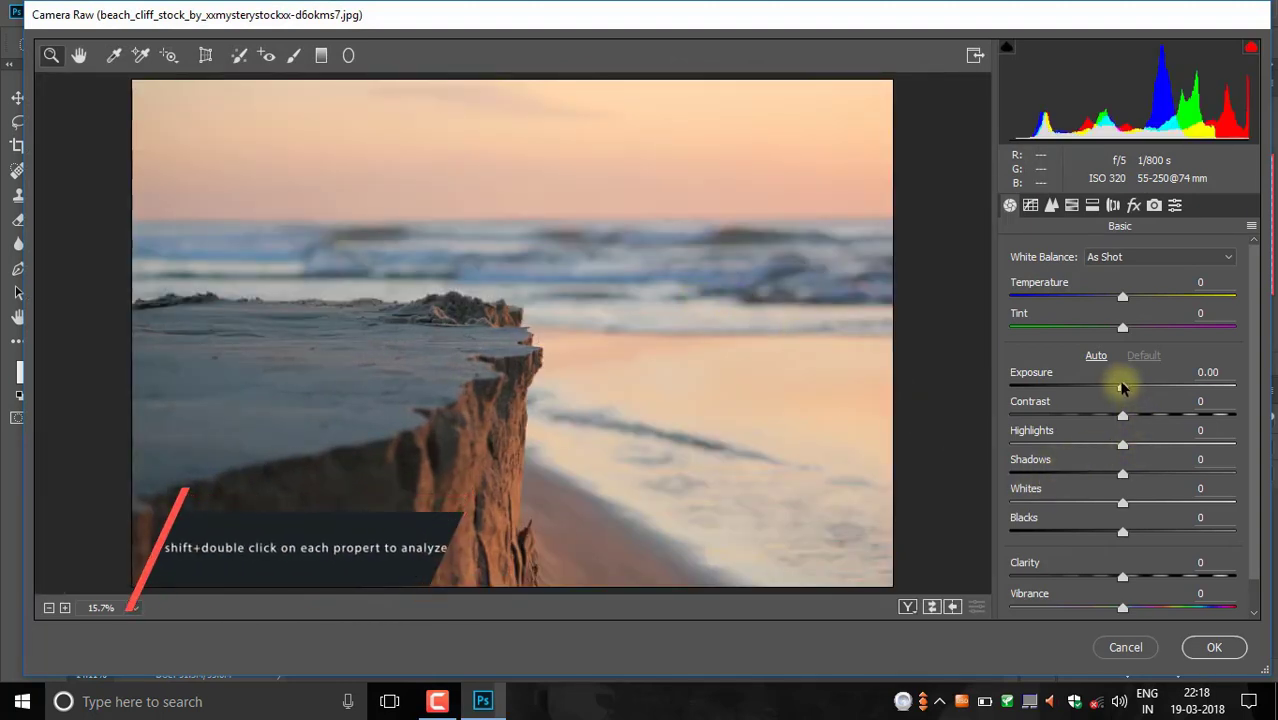
pyautogui.keyDown('shift'); pyautogui.doubleClick(1122, 387); pyautogui.keyUp('shift')
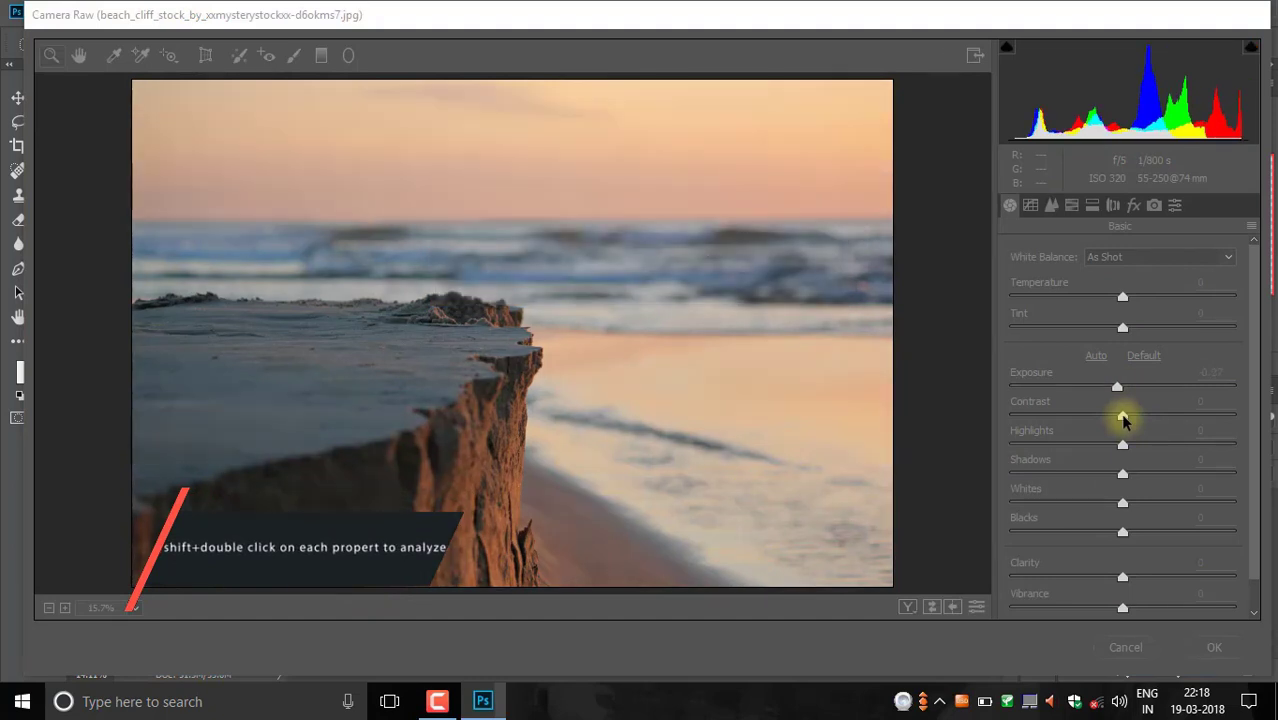
pyautogui.keyDown('shift'); pyautogui.doubleClick(1122, 416); pyautogui.keyUp('shift')
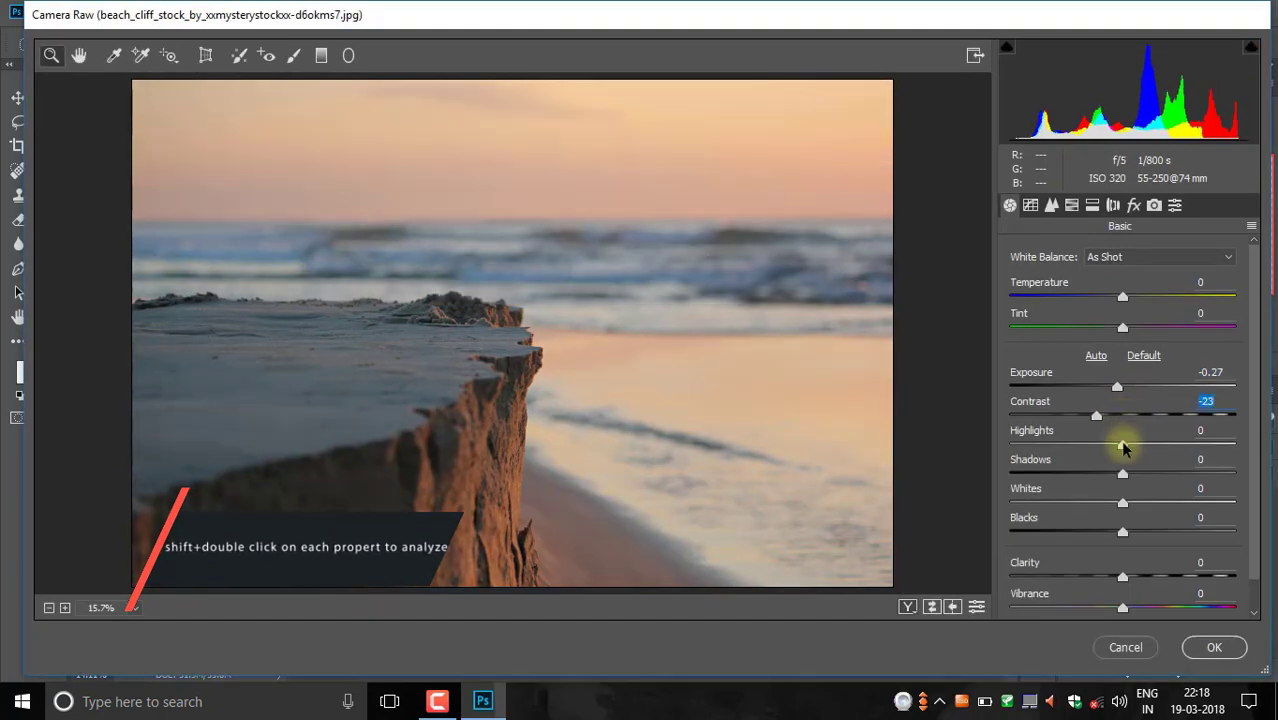
pyautogui.keyDown('shift'); pyautogui.doubleClick(1122, 478); pyautogui.keyUp('shift')
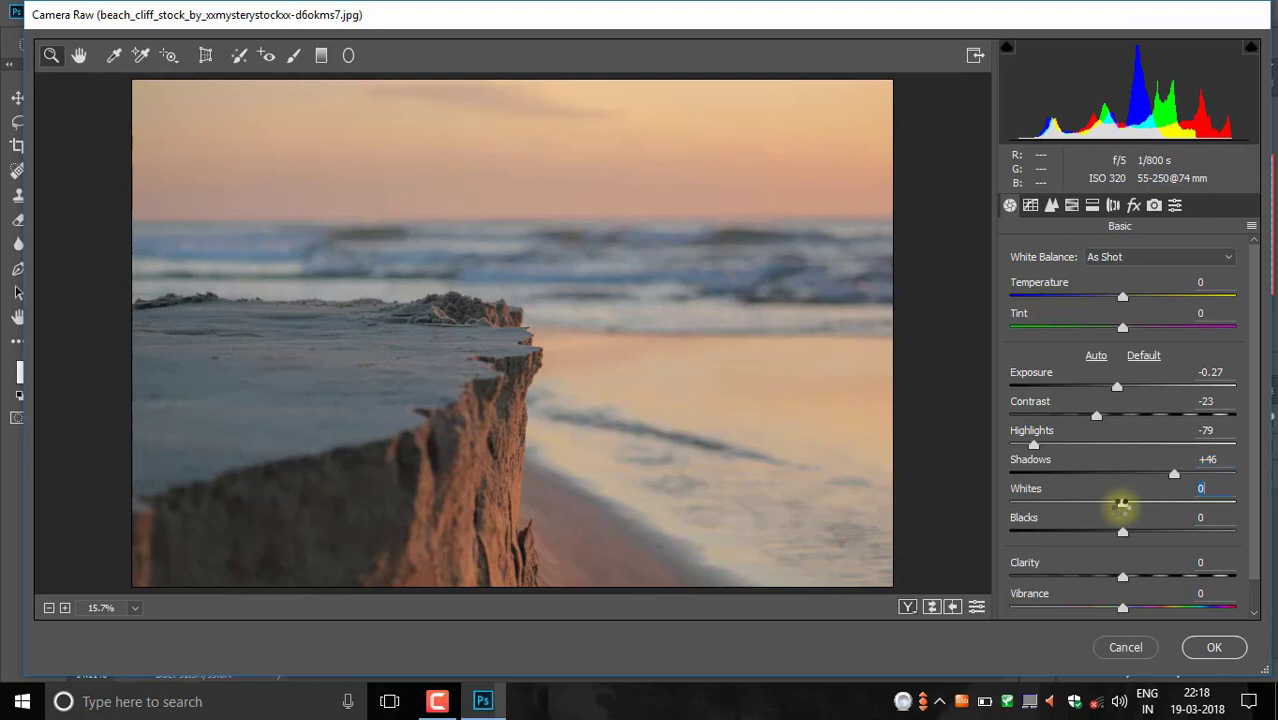
pyautogui.keyDown('shift'); pyautogui.doubleClick(1122, 503); pyautogui.keyUp('shift')
pyautogui.write('+46')
pyautogui.keyDown('shift'); pyautogui.doubleClick(1122, 531); pyautogui.keyUp('shift')
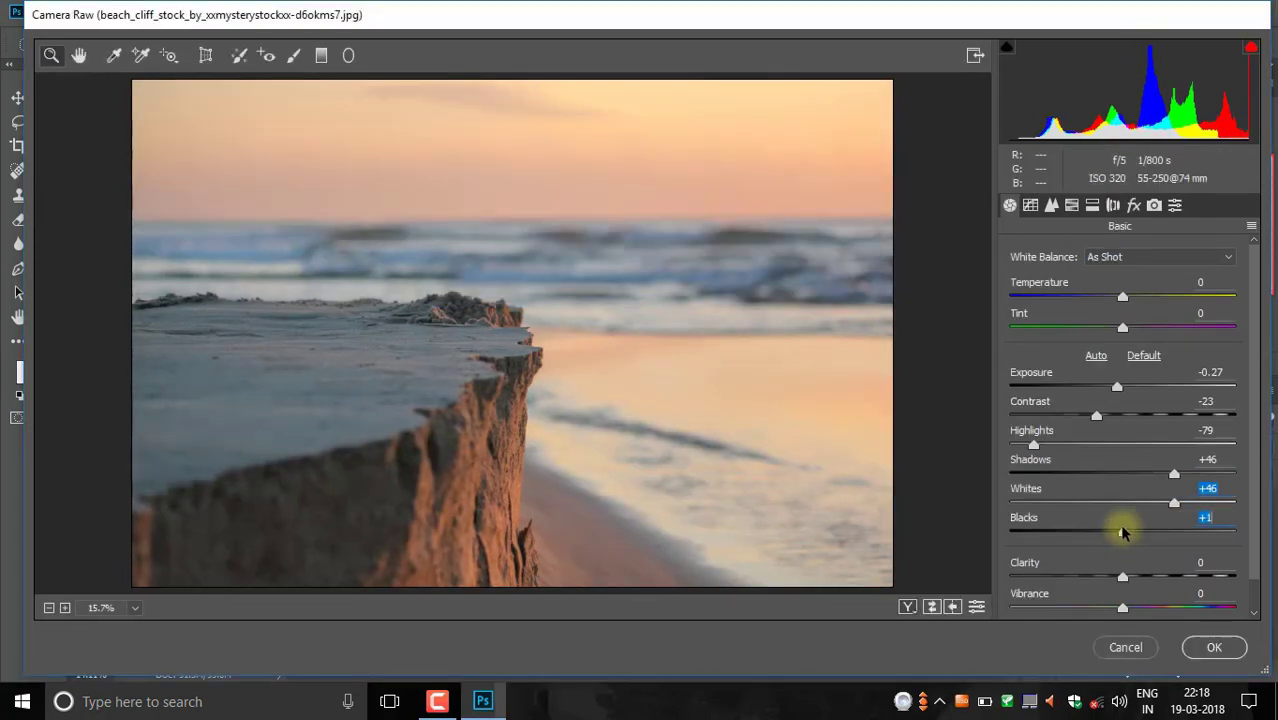
pyautogui.keyDown('shift'); pyautogui.doubleClick(1122, 608); pyautogui.keyUp('shift')
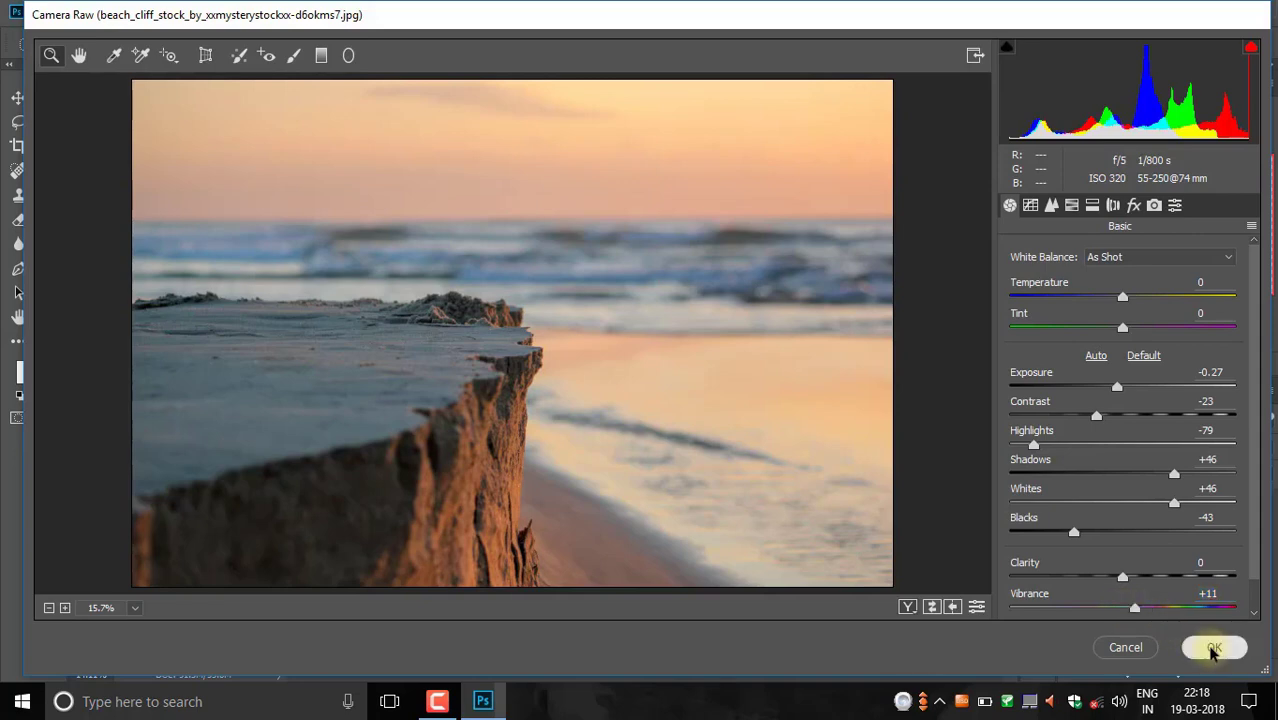
pyautogui.click(1214, 648)
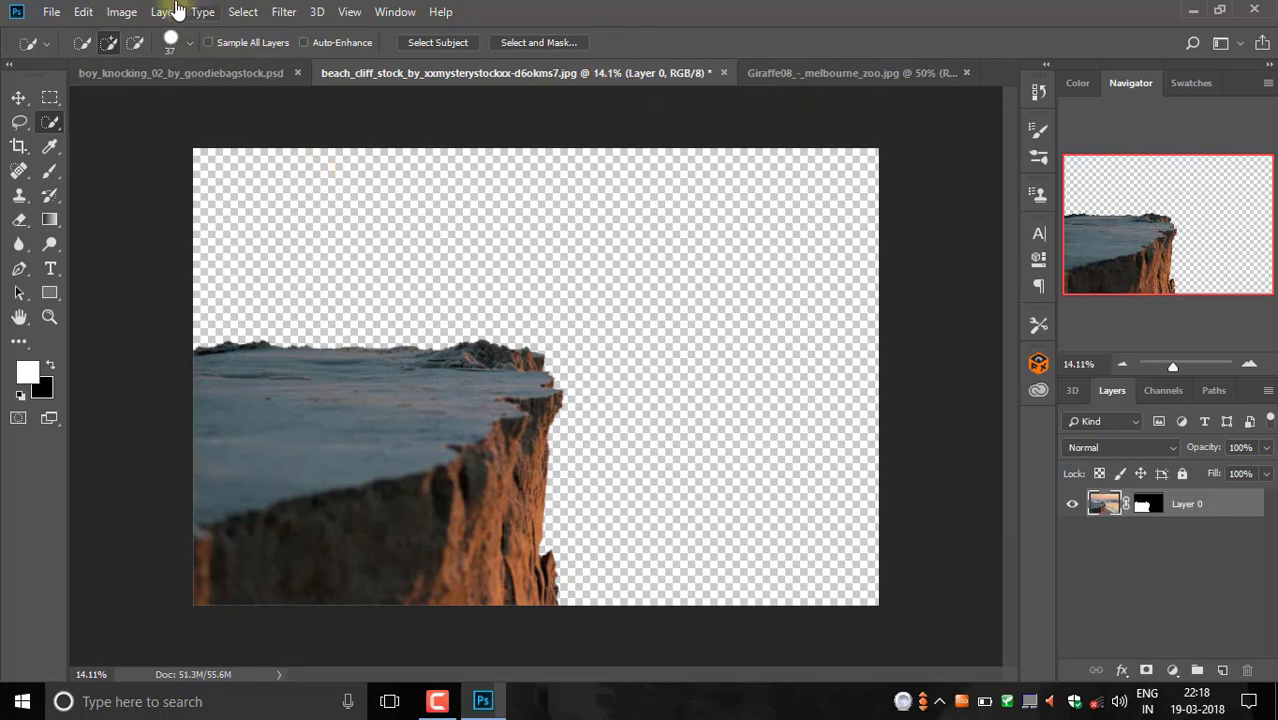
# - Place sky_above as an embedded layer and scale it up to about 318%
pyautogui.click(76, 12)
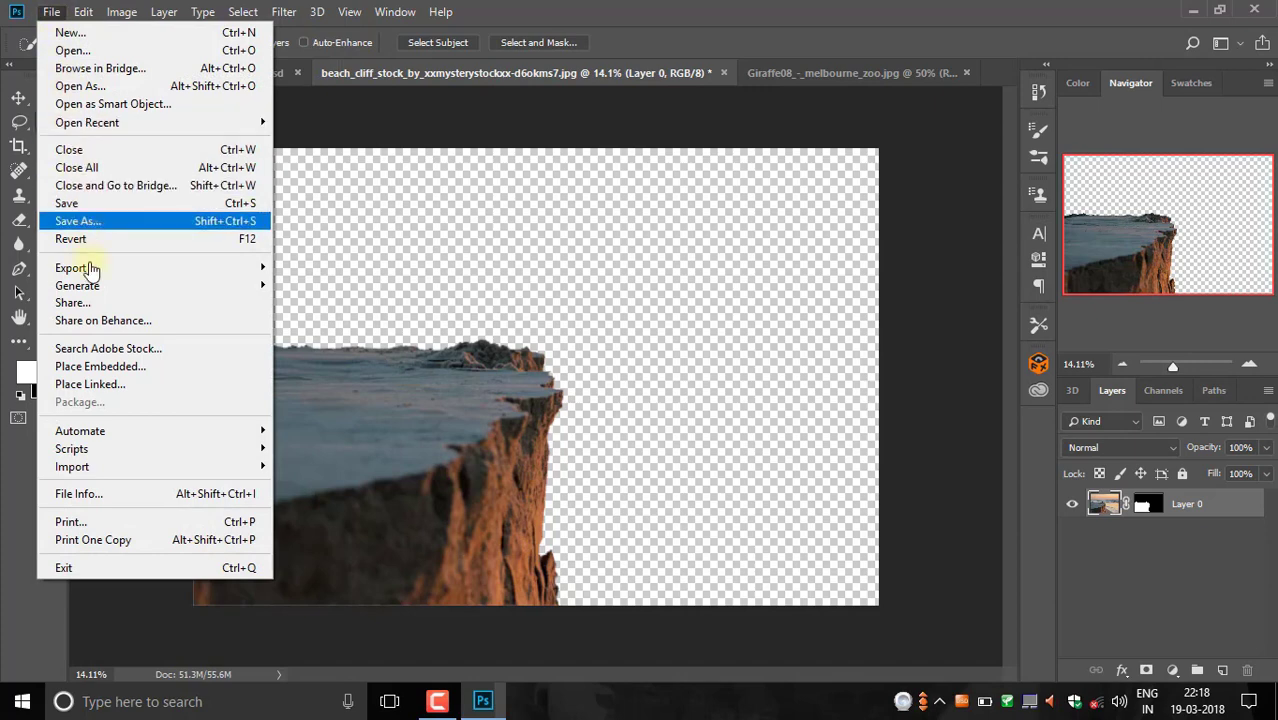
pyautogui.click(100, 366)
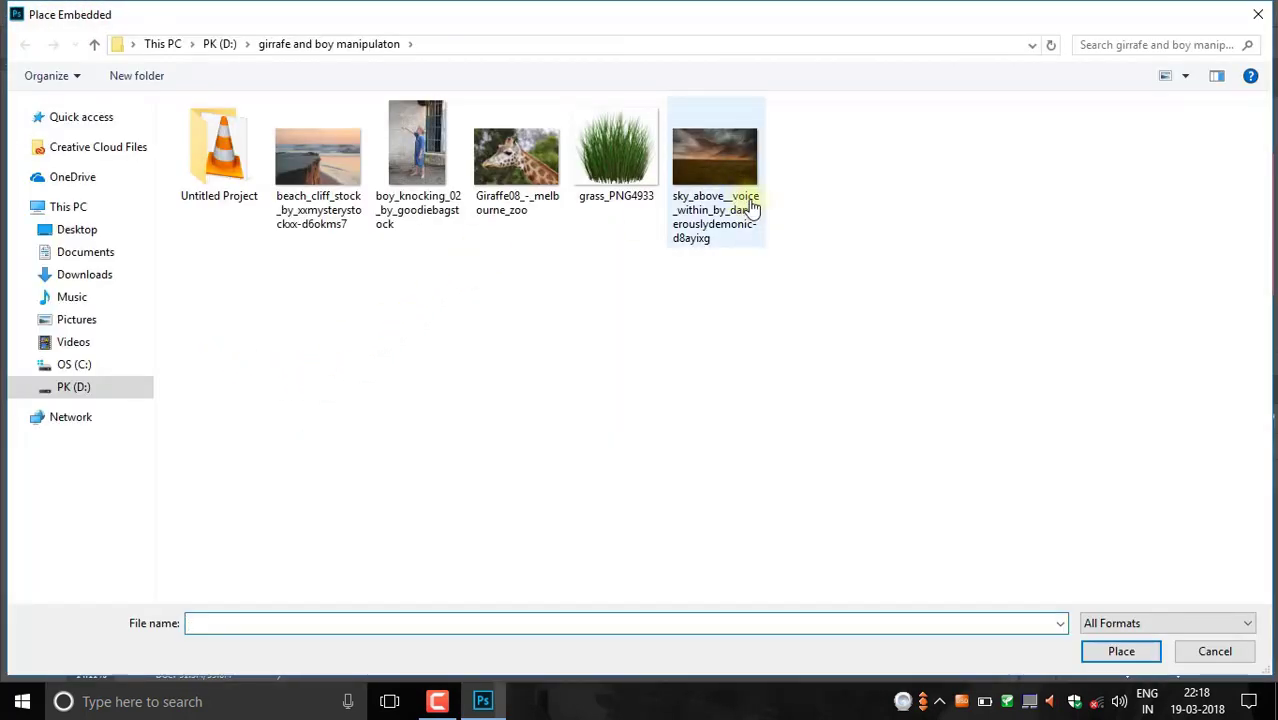
pyautogui.doubleClick(752, 203)
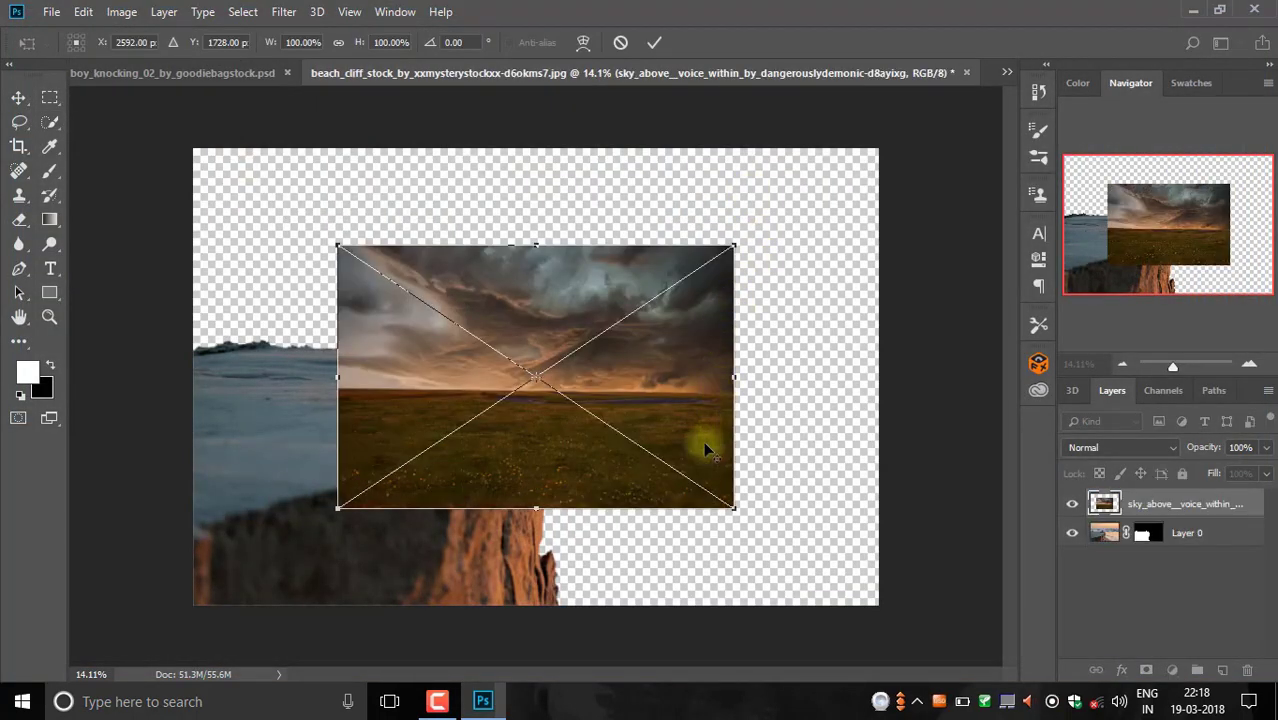
pyautogui.moveTo(733, 507); pyautogui.dragTo(898, 643)
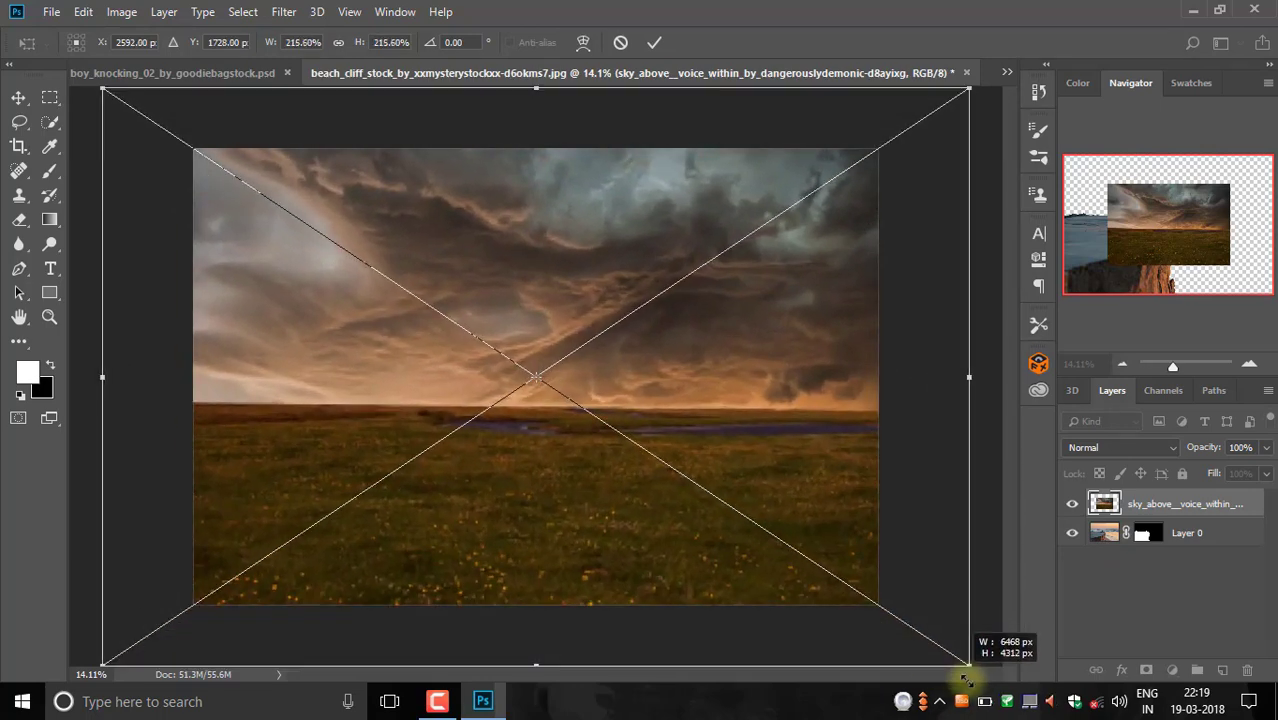
pyautogui.moveTo(898, 643); pyautogui.dragTo(990, 683)
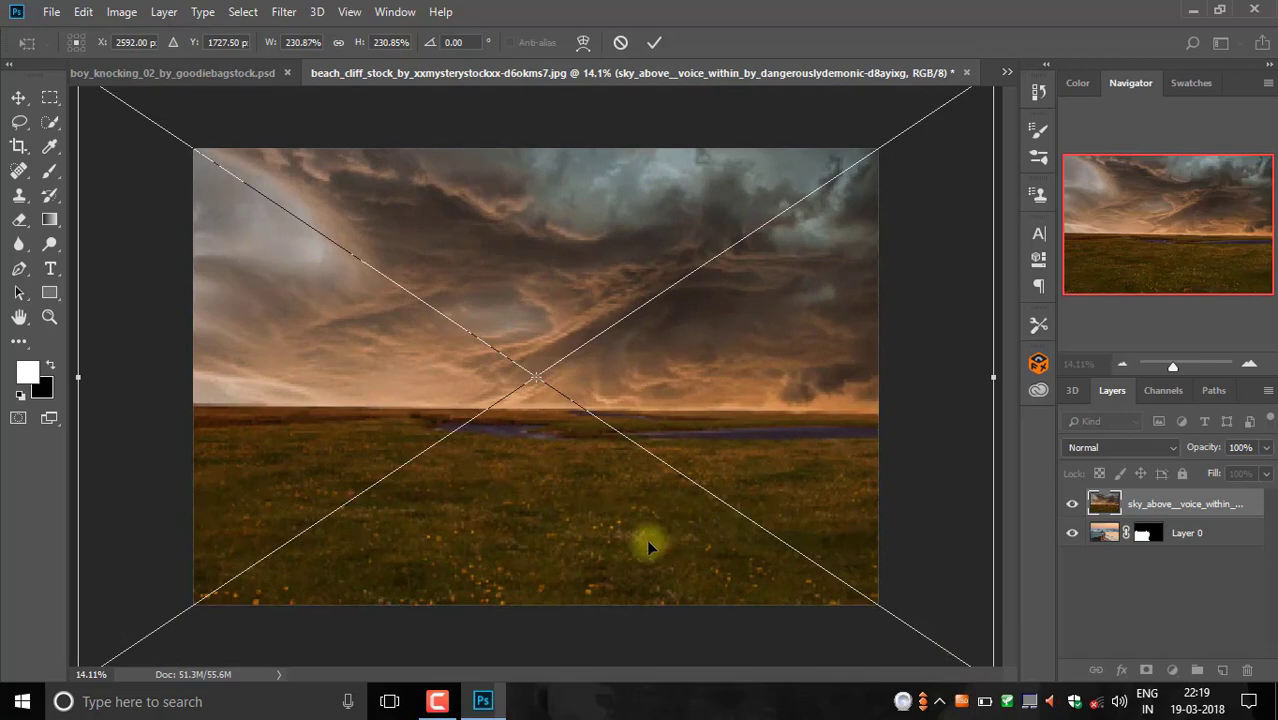
pyautogui.hotkey('ctrl', '-')
pyautogui.hotkey('ctrl', '-')
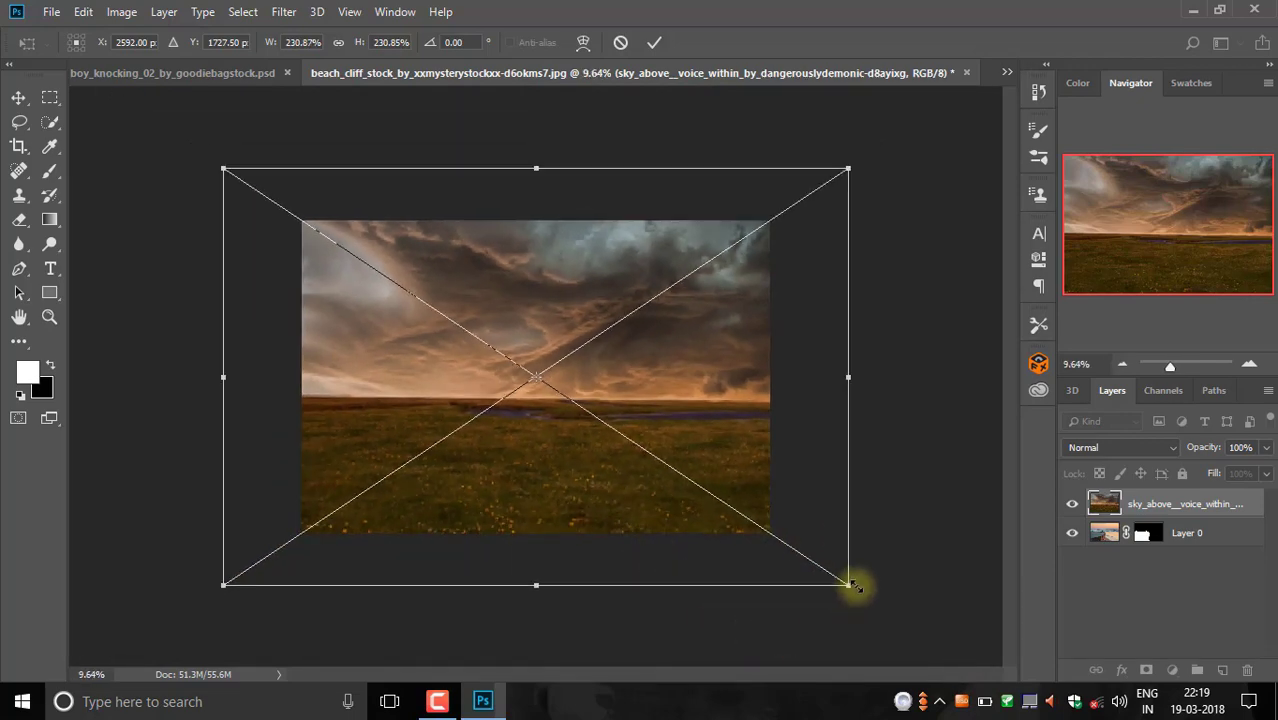
pyautogui.moveTo(850, 585); pyautogui.dragTo(953, 645)
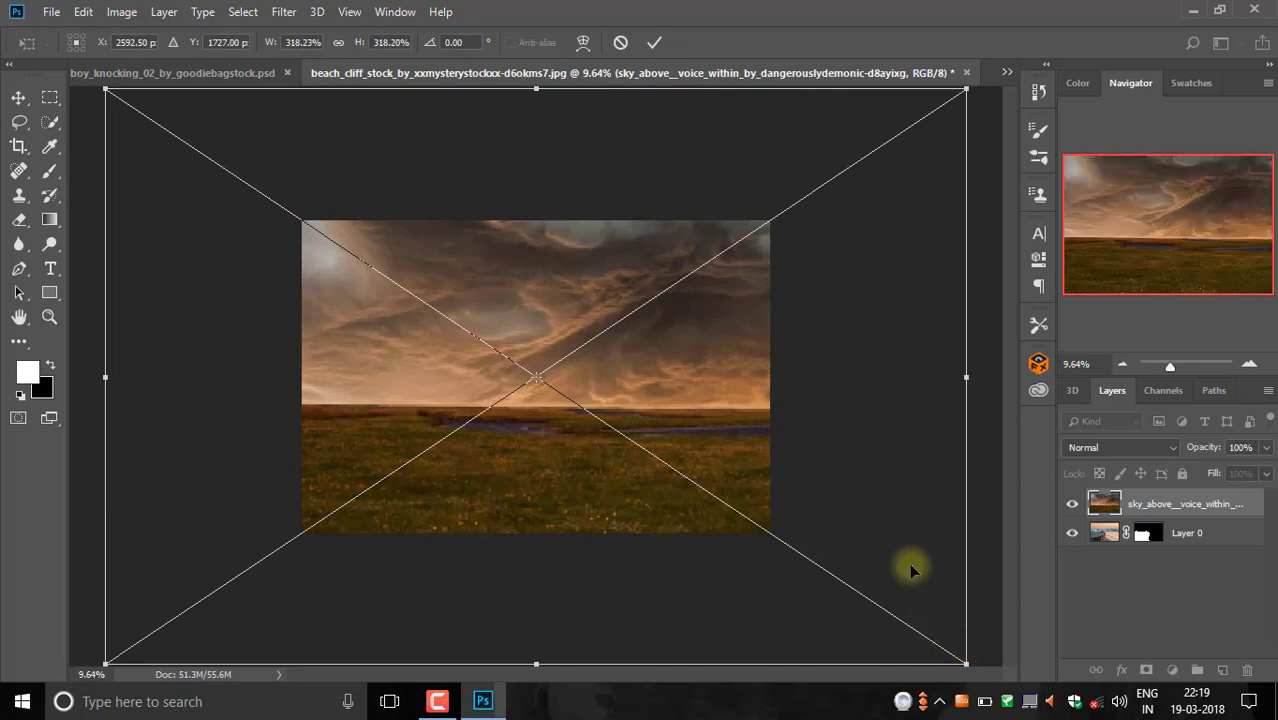
pyautogui.press('Return')
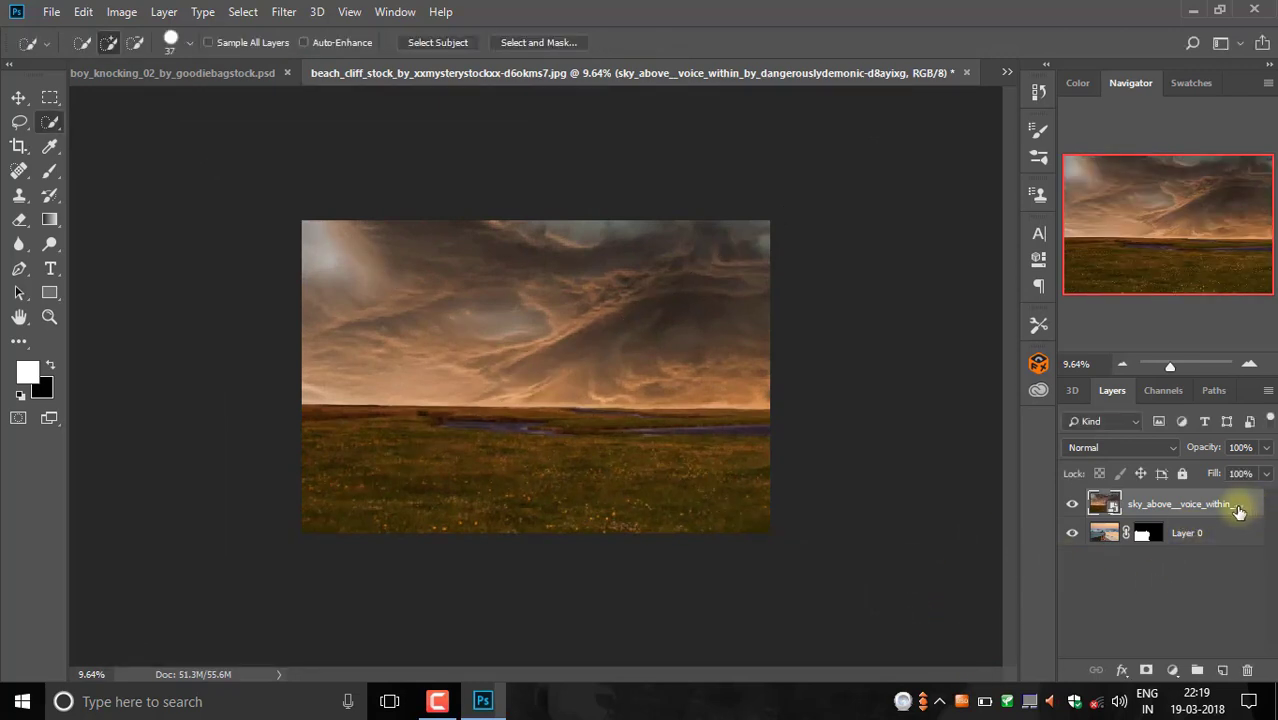
# - Move the sky layer beneath the cliff layer and shift it down and right
pyautogui.moveTo(1237, 507); pyautogui.dragTo(1237, 545)
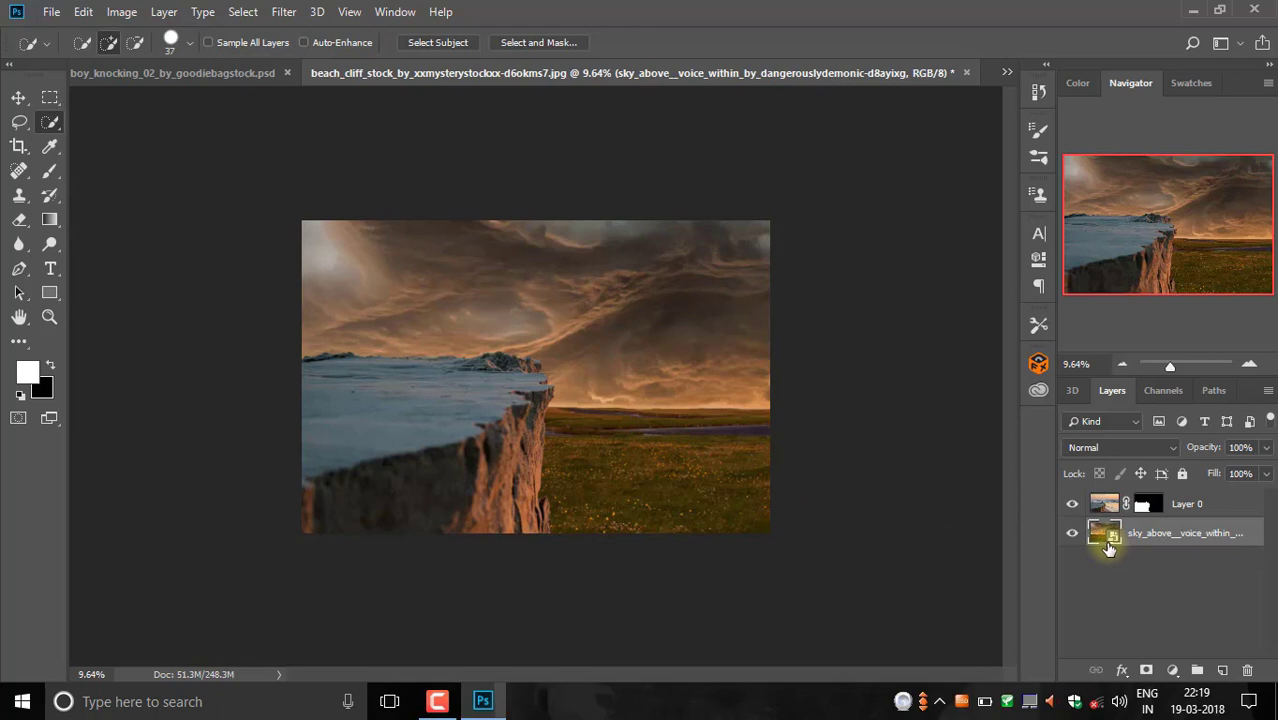
pyautogui.hotkey('ctrl', 't')
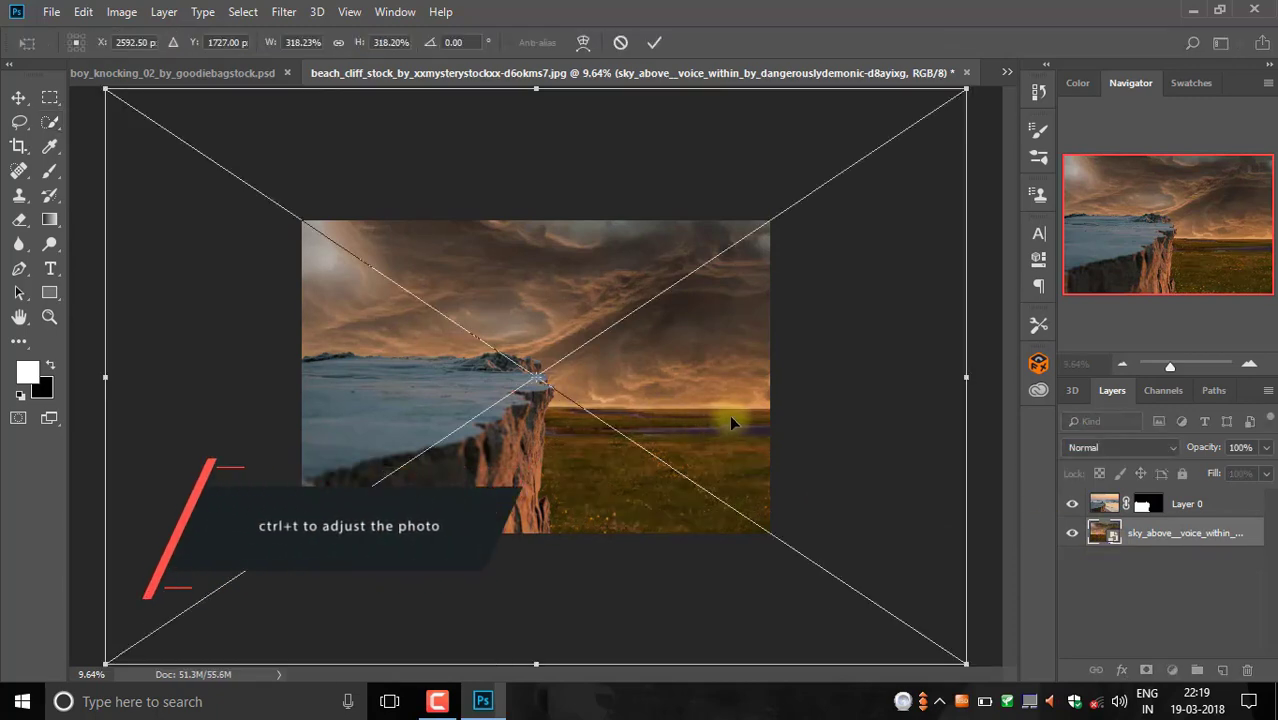
pyautogui.moveTo(731, 424)
pyautogui.mouseDown()
pyautogui.moveTo(742, 527)
pyautogui.moveTo(728, 538)
pyautogui.mouseUp()
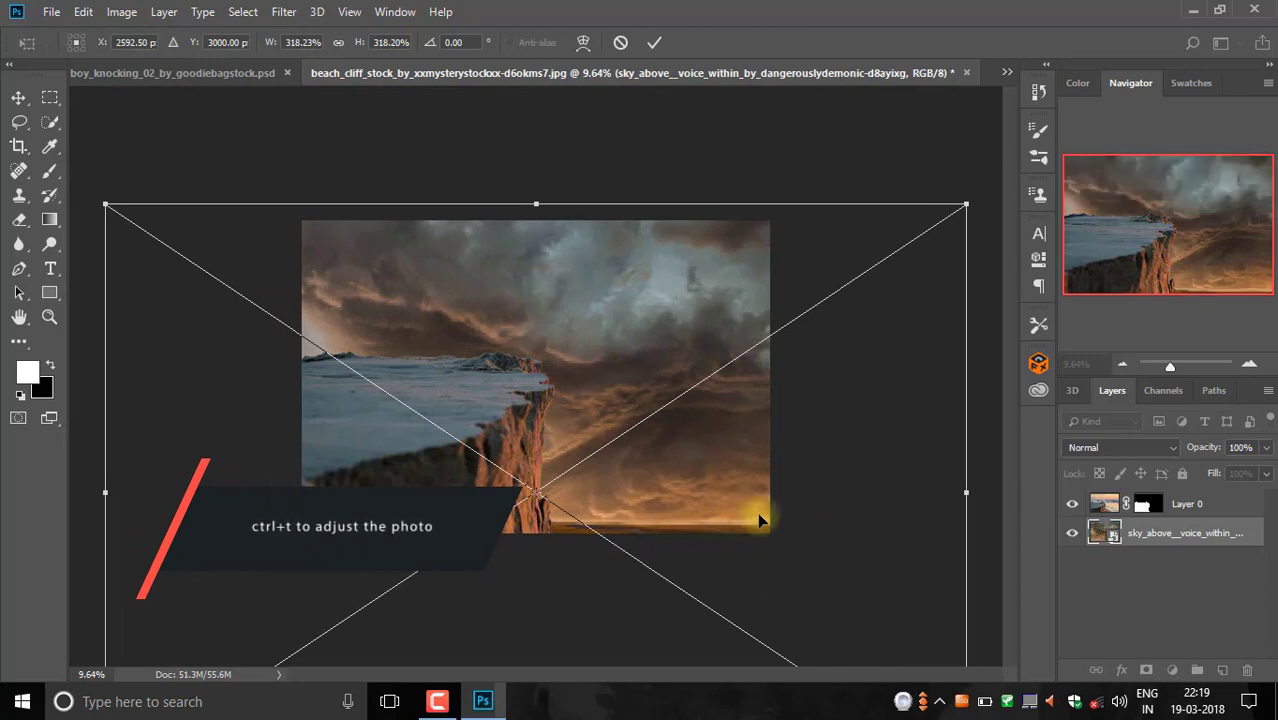
pyautogui.press('Return')
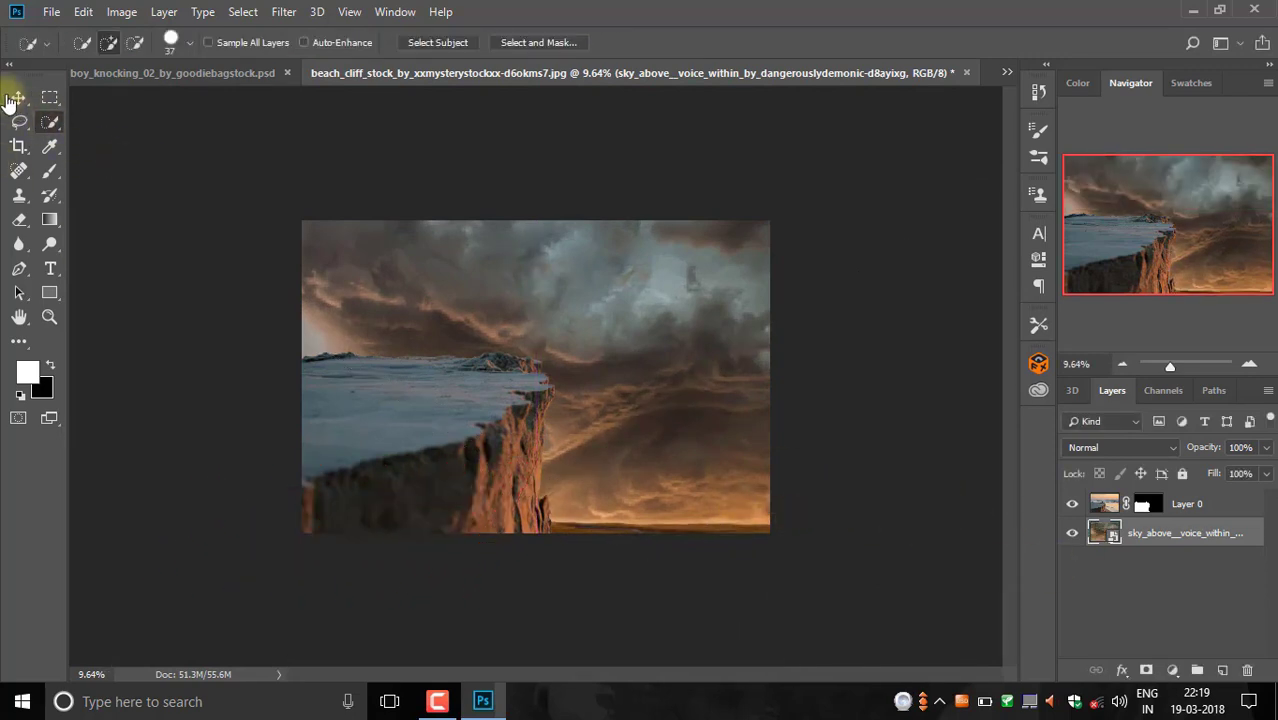
# - Slide the sky image about 601 px sideways behind the cliff with the Move tool
pyautogui.click(19, 99)
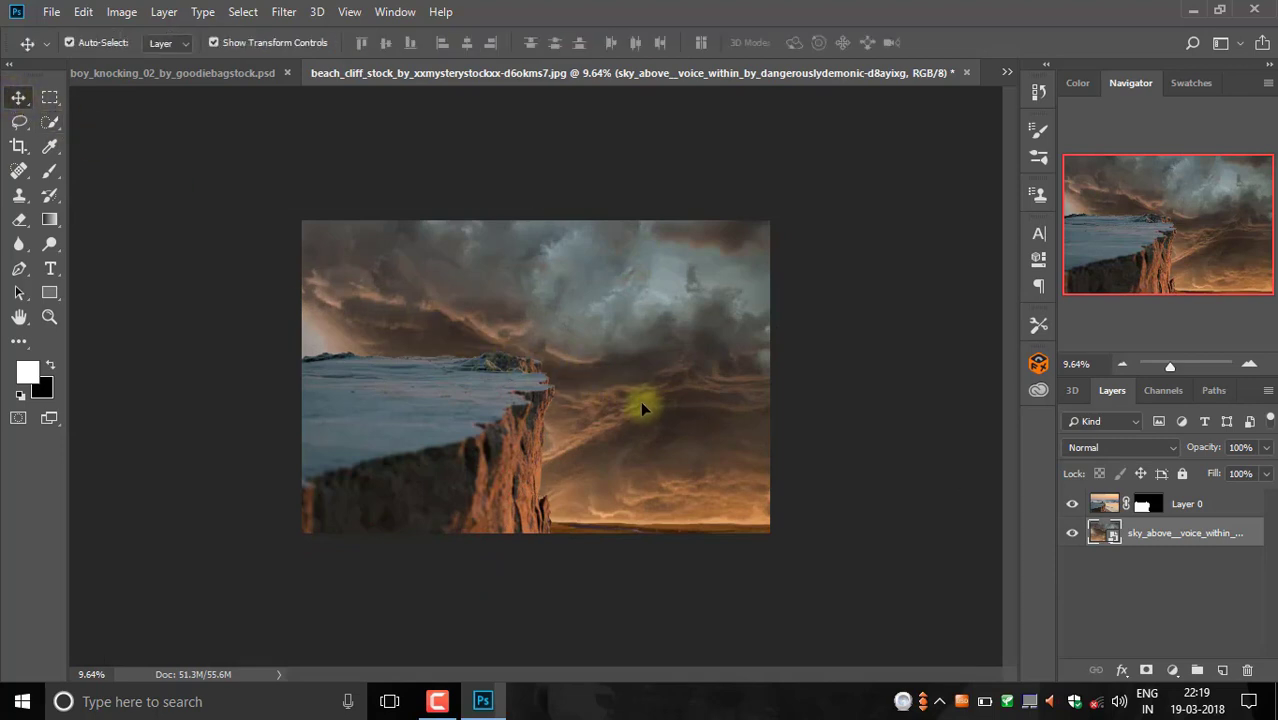
pyautogui.moveTo(628, 405); pyautogui.dragTo(596, 421)
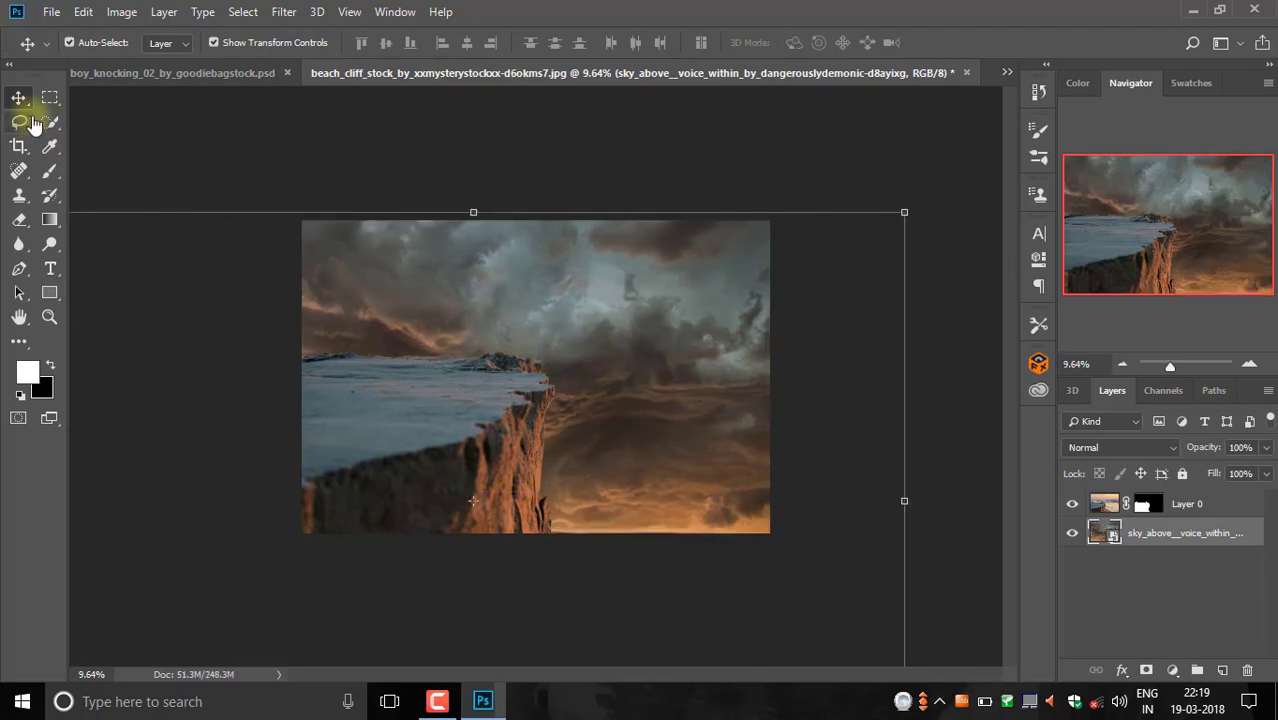
pyautogui.click(47, 123)
pyautogui.scroll(5, 584, 399)
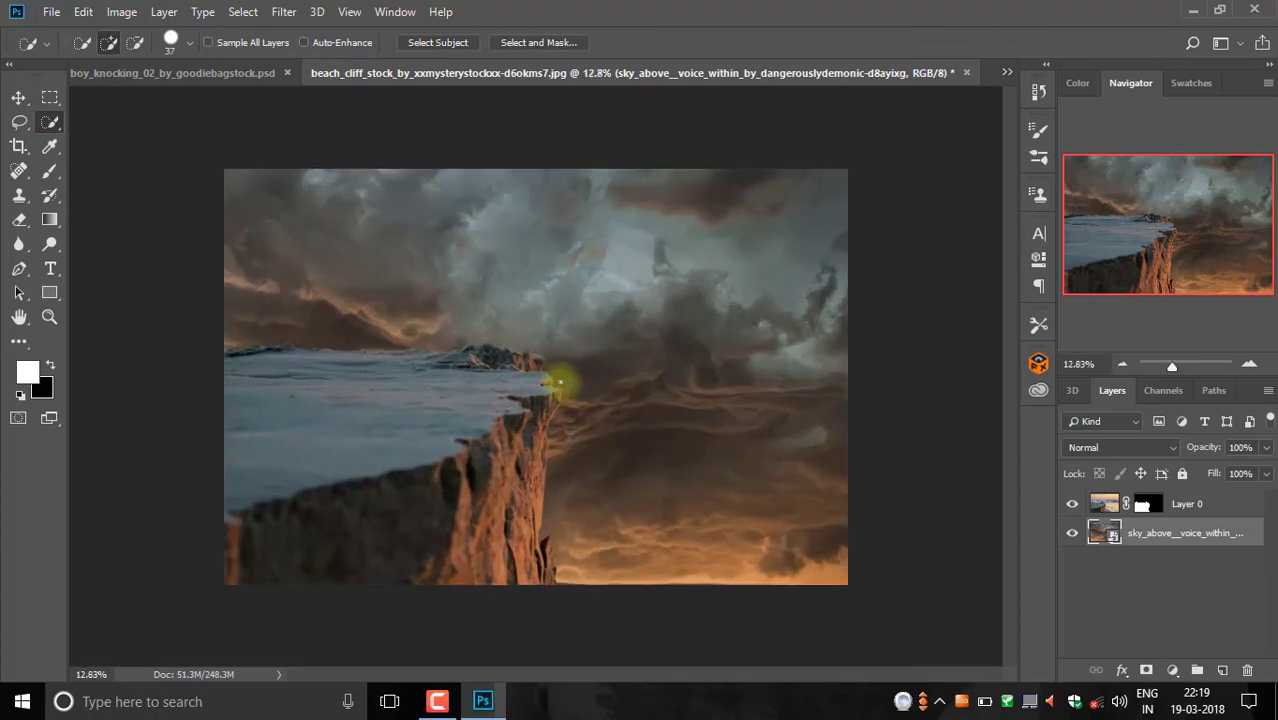
# - Drag the boy's Layer 0 from boy_knocking into the cliff composite
pyautogui.click(1205, 505)
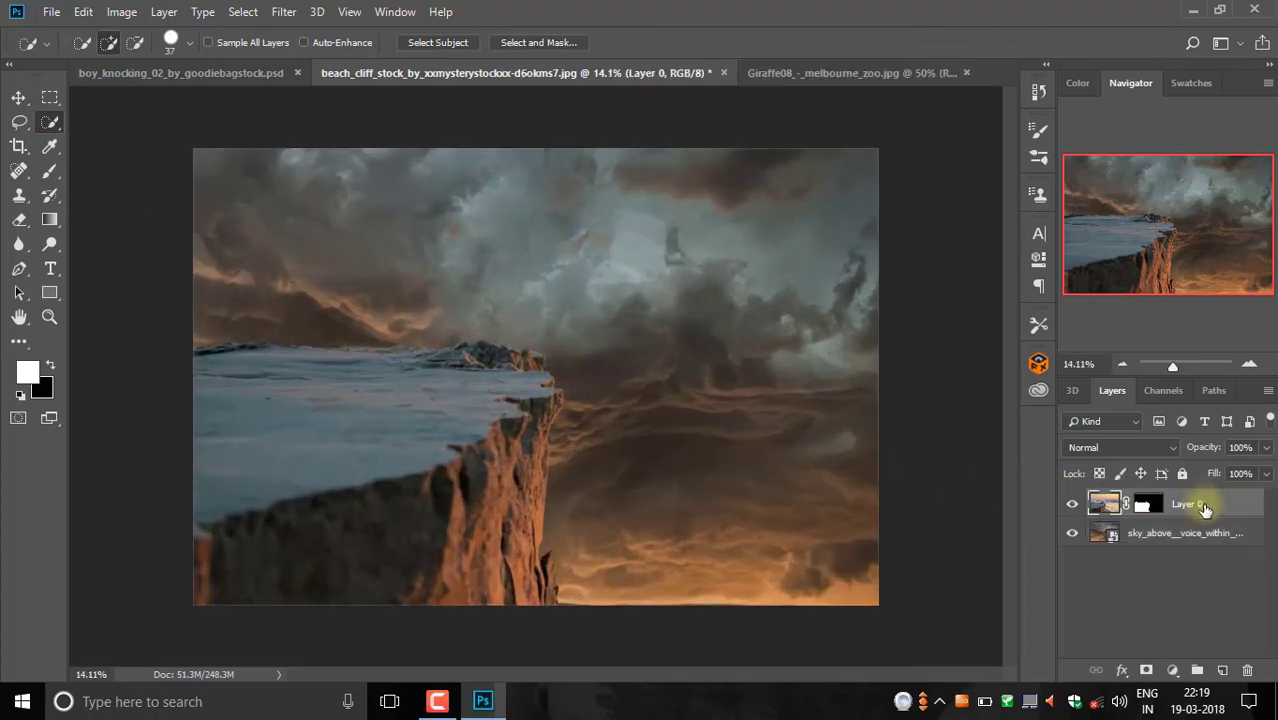
pyautogui.click(170, 73)
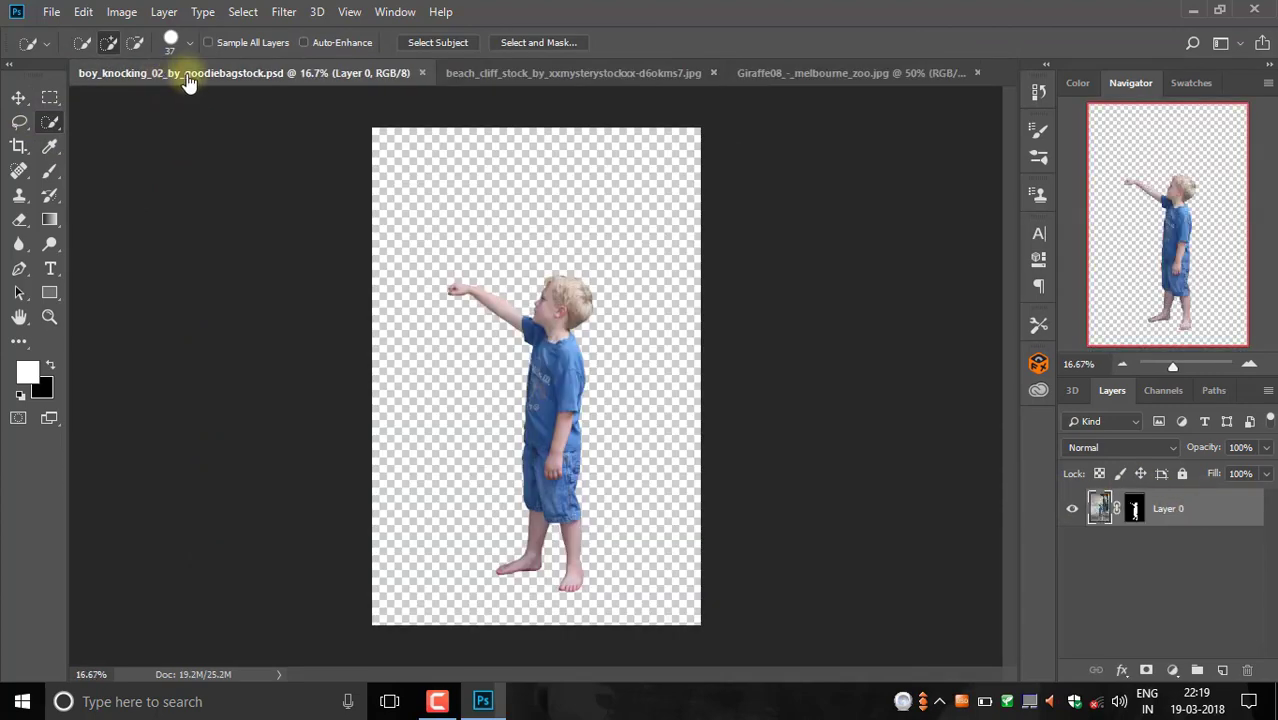
pyautogui.moveTo(1230, 508); pyautogui.dragTo(631, 119)
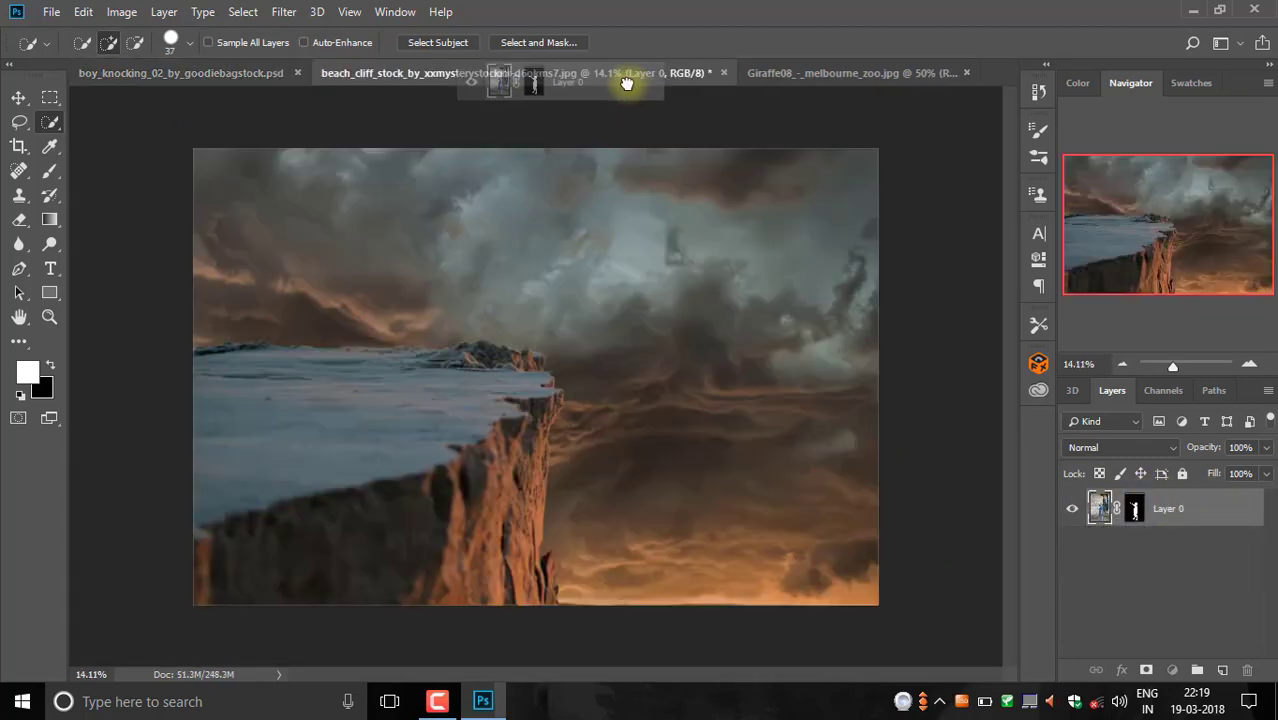
pyautogui.moveTo(631, 119); pyautogui.dragTo(600, 310)
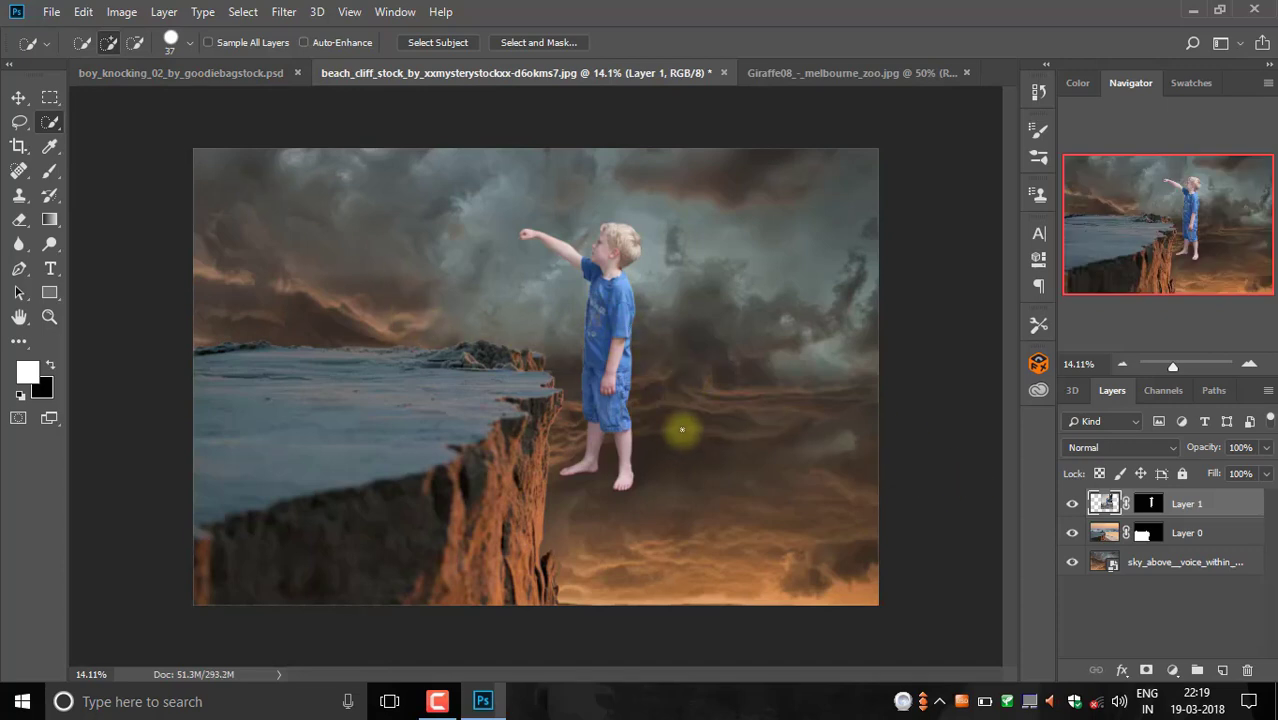
# - Flip the boy horizontally, shrink him to about 61%, and stand him on the cliff edge
pyautogui.hotkey('ctrl', 't')
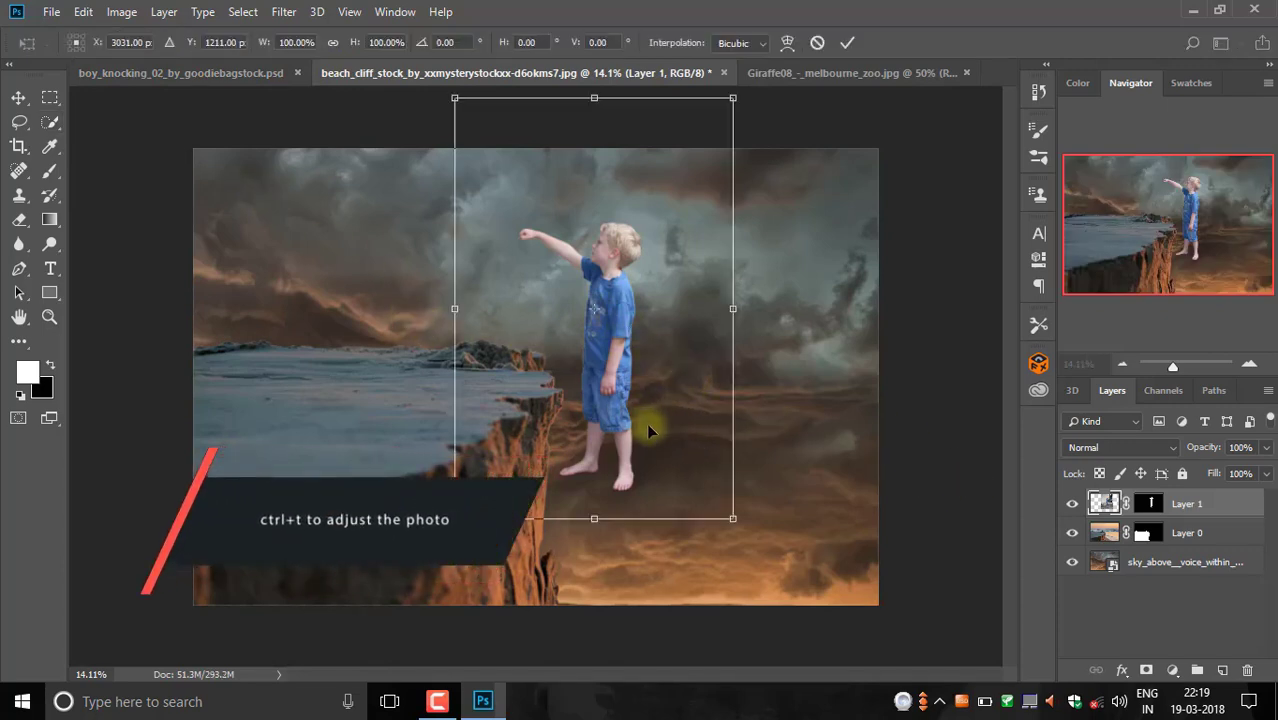
pyautogui.rightClick(674, 457)
pyautogui.click(672, 396)
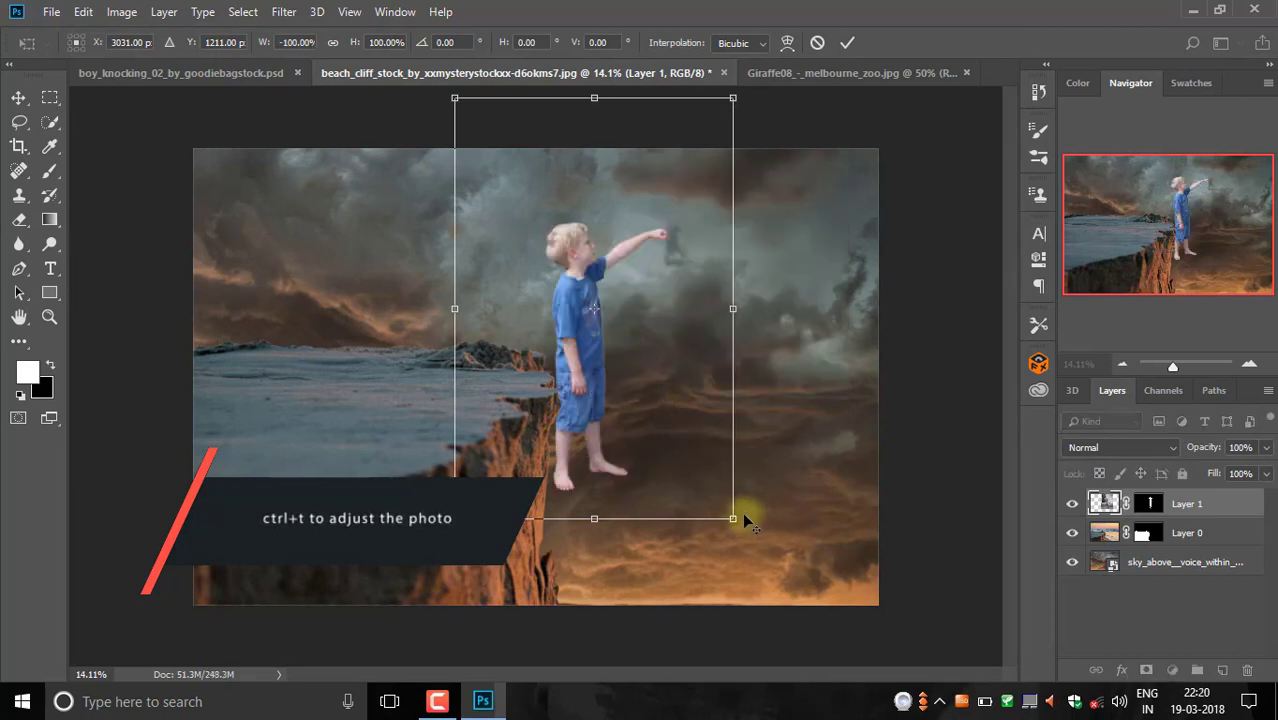
pyautogui.moveTo(733, 517); pyautogui.dragTo(696, 470)
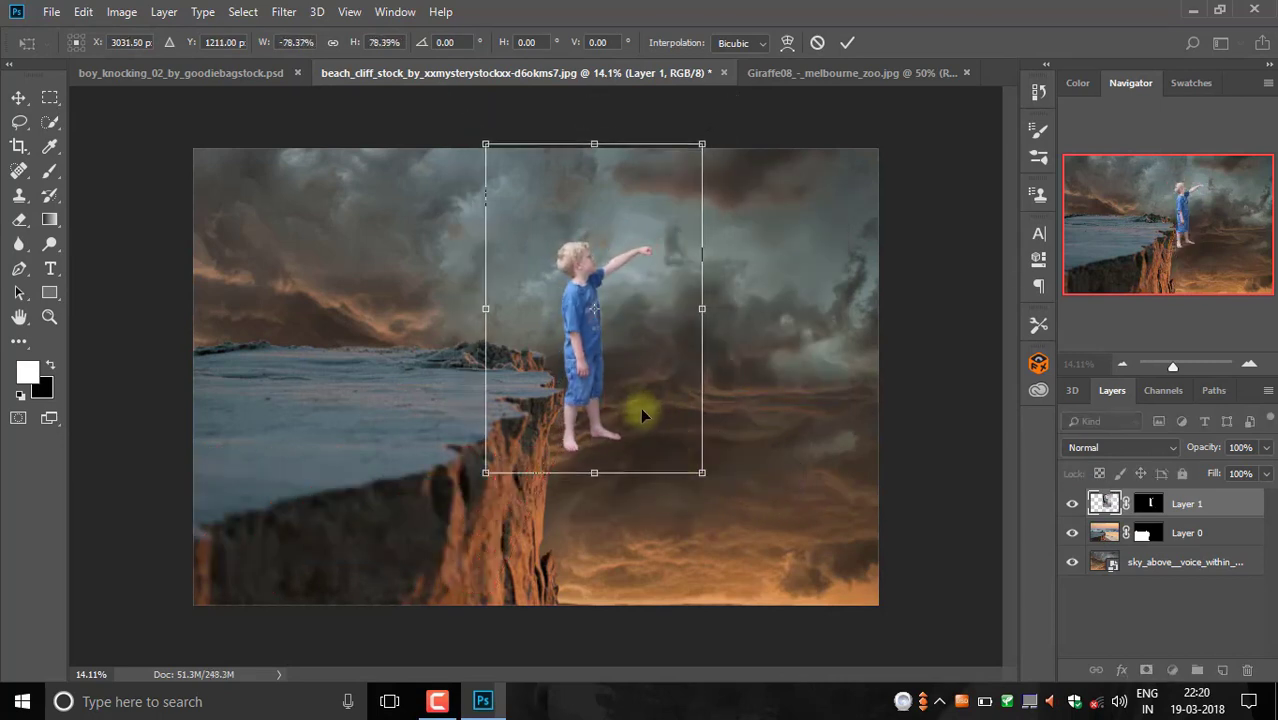
pyautogui.moveTo(640, 407); pyautogui.dragTo(520, 353)
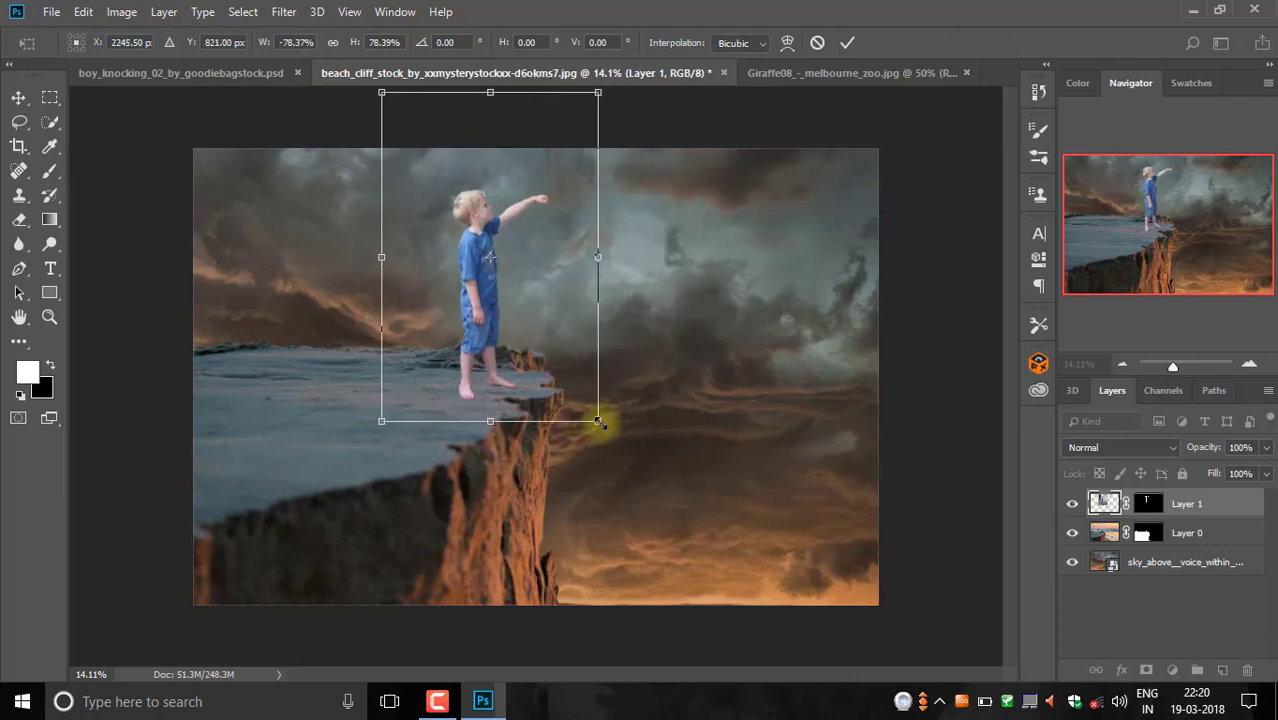
pyautogui.moveTo(597, 421); pyautogui.dragTo(571, 391)
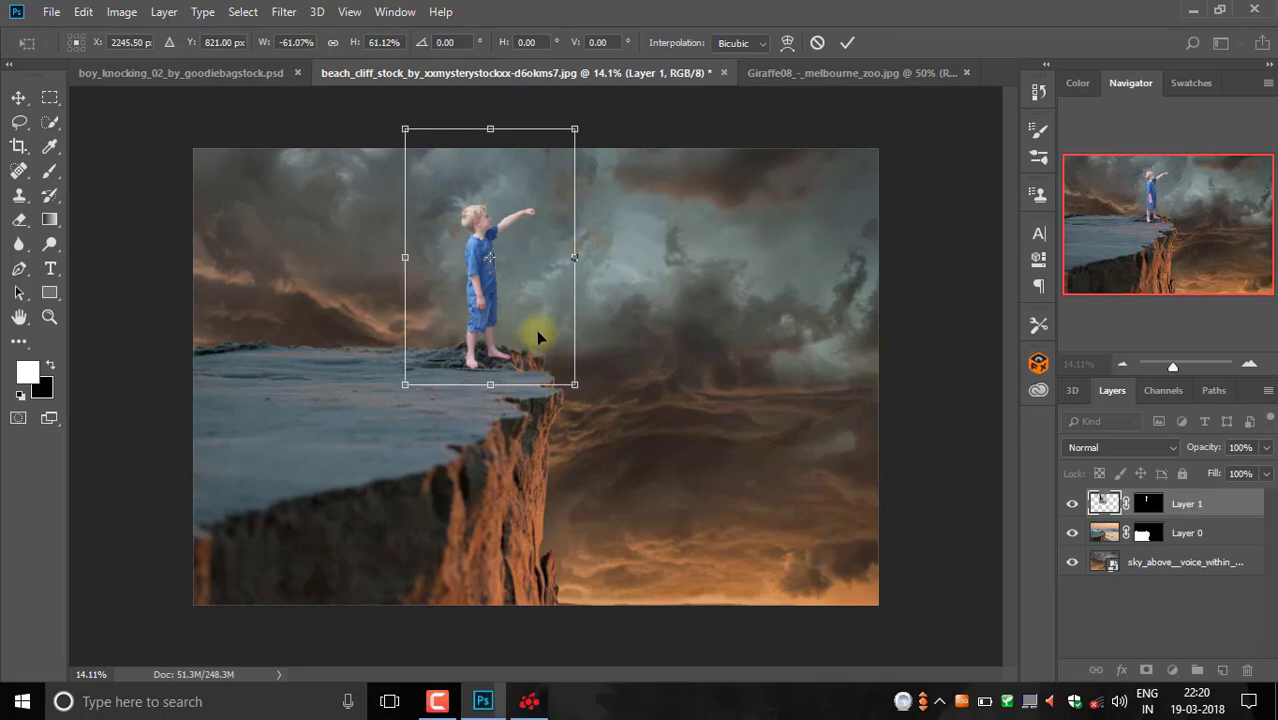
pyautogui.moveTo(533, 337)
pyautogui.mouseDown()
pyautogui.moveTo(524, 370)
pyautogui.moveTo(511, 368)
pyautogui.mouseUp()
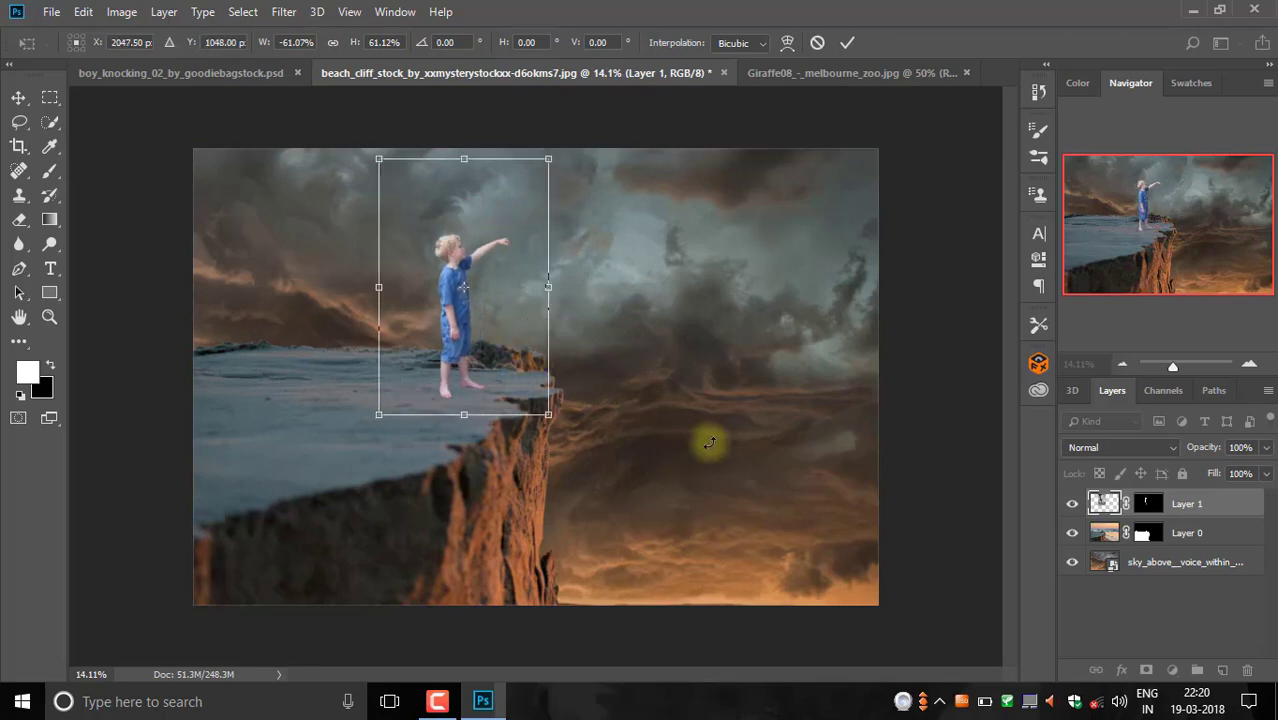
pyautogui.press('Return')
pyautogui.press('w')
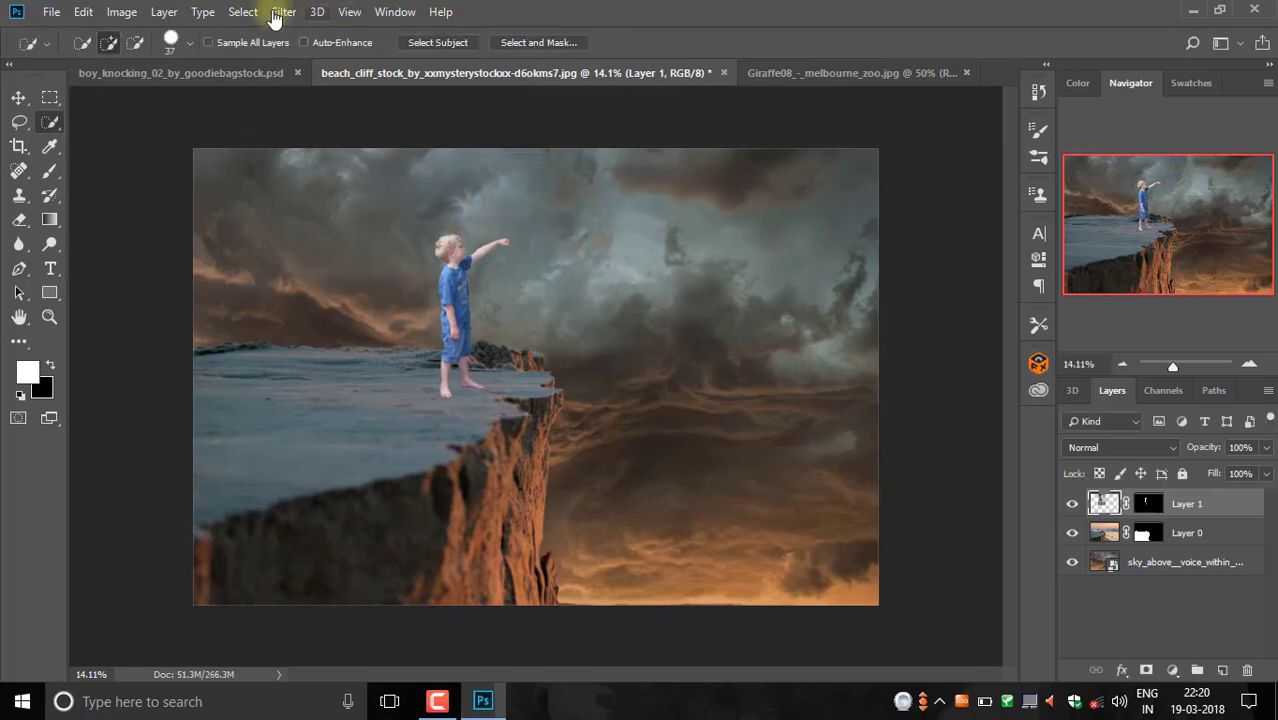
pyautogui.click(52, 12)
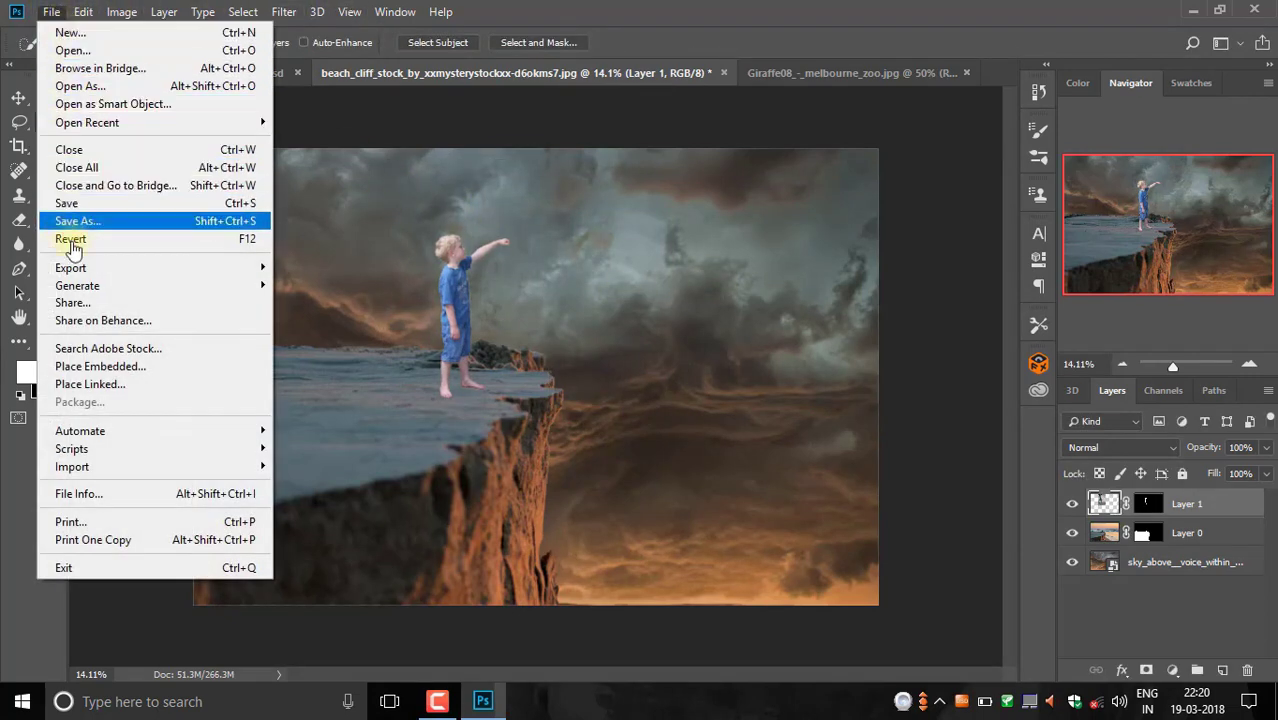
# - Place grass_PNG4933 as an embedded layer and move it up toward the boy's hand
pyautogui.click(124, 367)
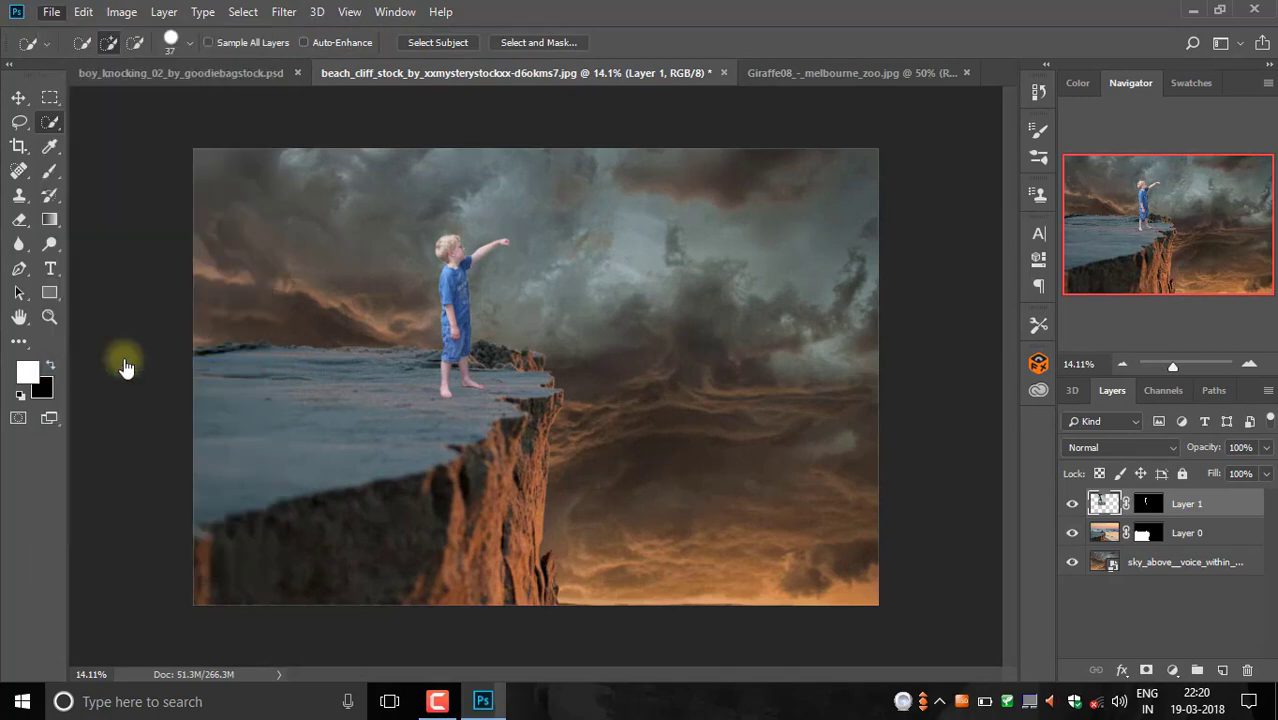
pyautogui.doubleClick(615, 197)
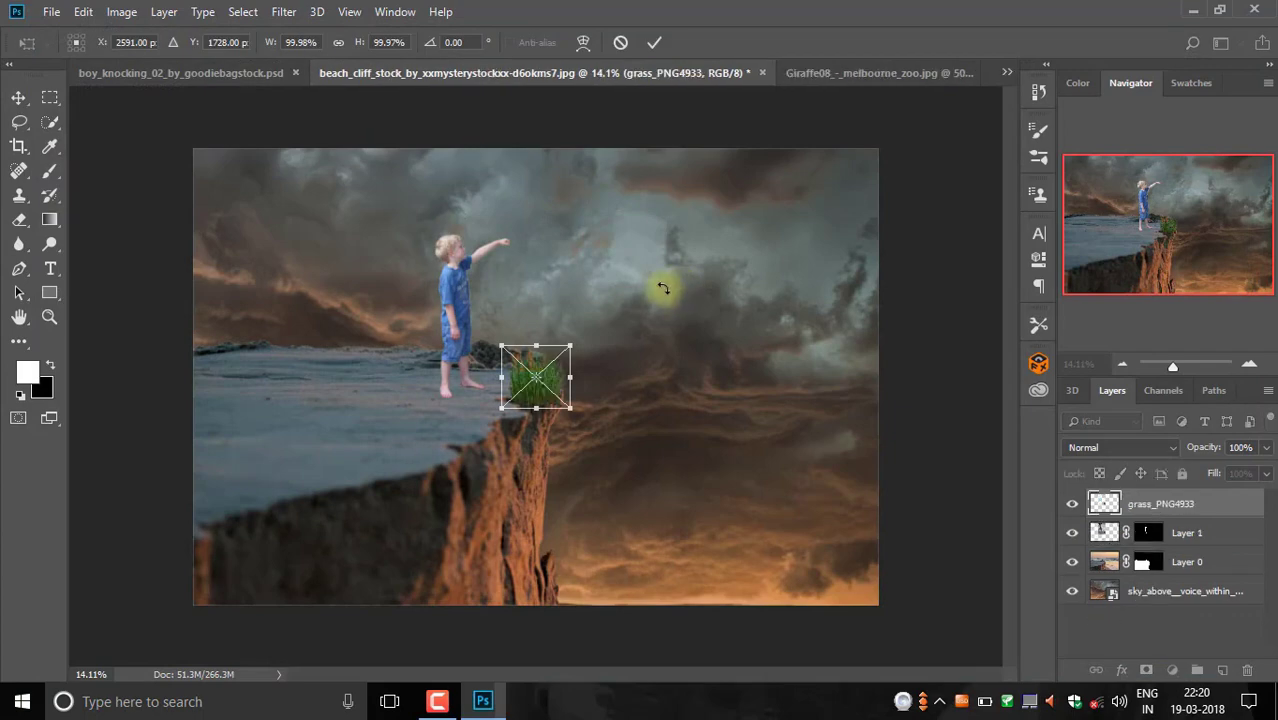
pyautogui.scroll(2, 560, 355)
pyautogui.scroll(2, 556, 353)
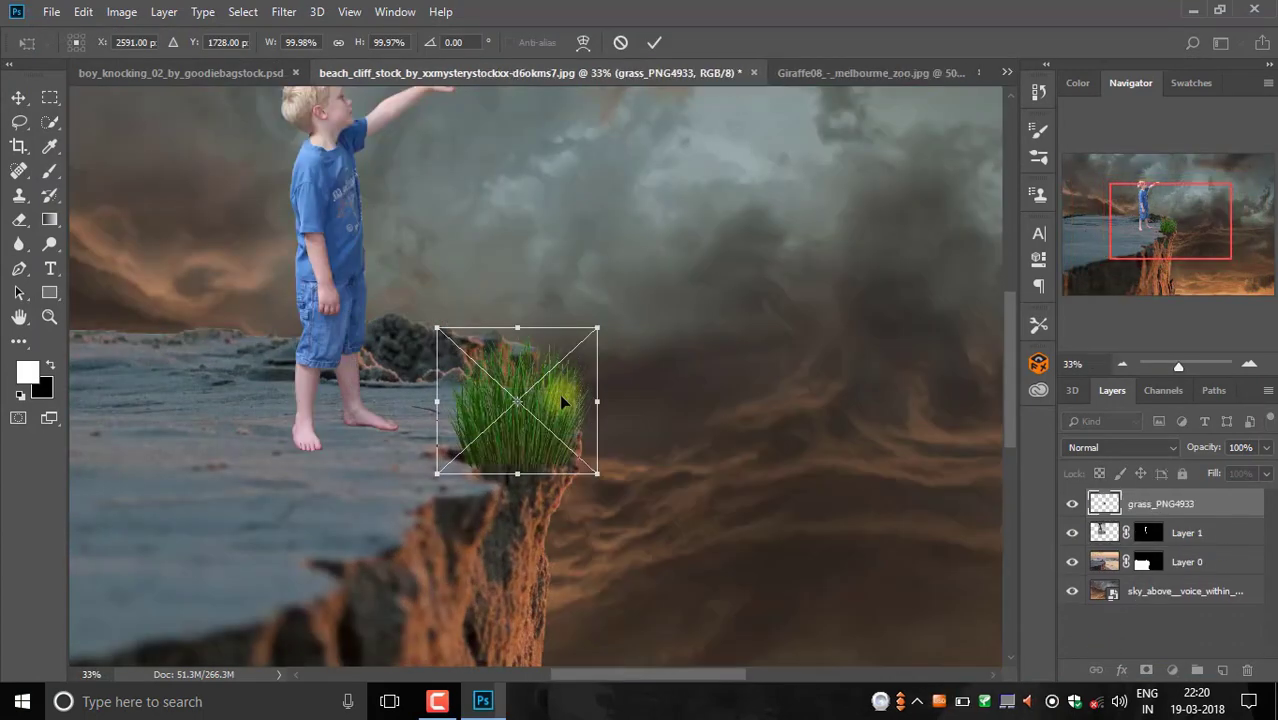
pyautogui.moveTo(563, 402); pyautogui.dragTo(583, 192)
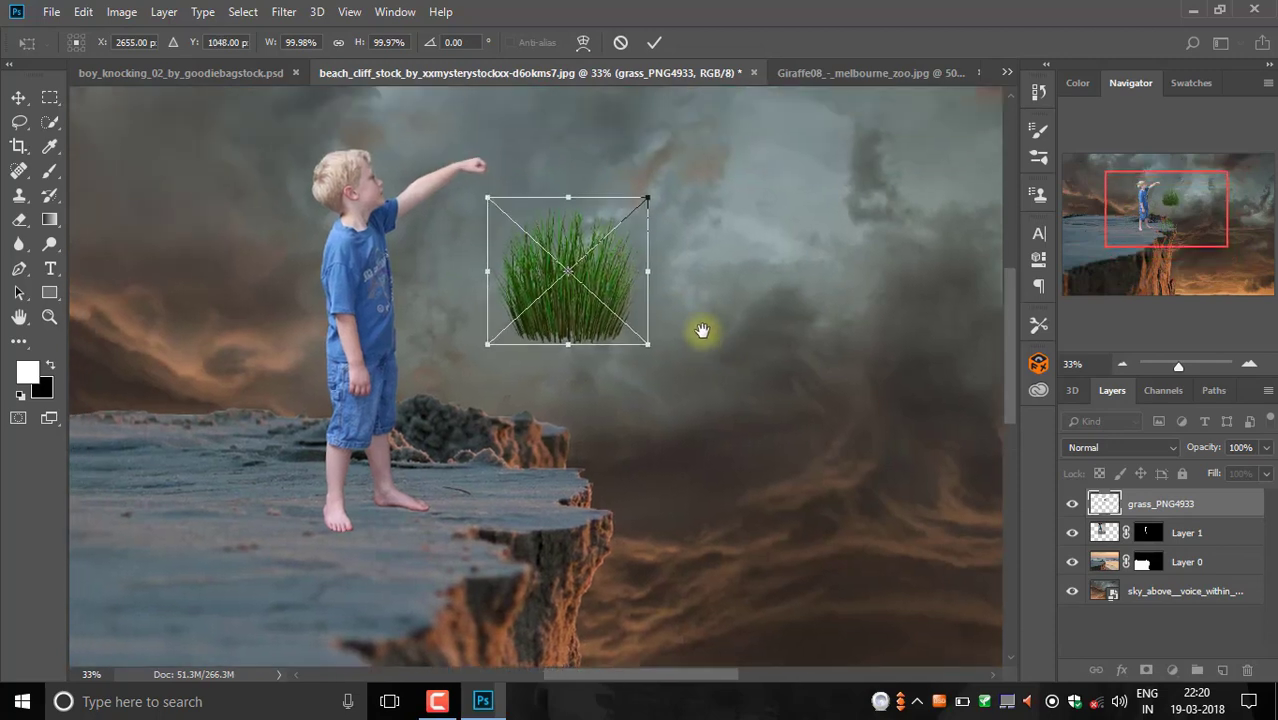
pyautogui.moveTo(665, 228); pyautogui.dragTo(700, 354)
# - Rotate the grass about 63° and nudge it into the boy's outstretched fist
pyautogui.moveTo(690, 293)
pyautogui.mouseDown()
pyautogui.moveTo(625, 333)
pyautogui.moveTo(585, 235)
pyautogui.mouseUp()
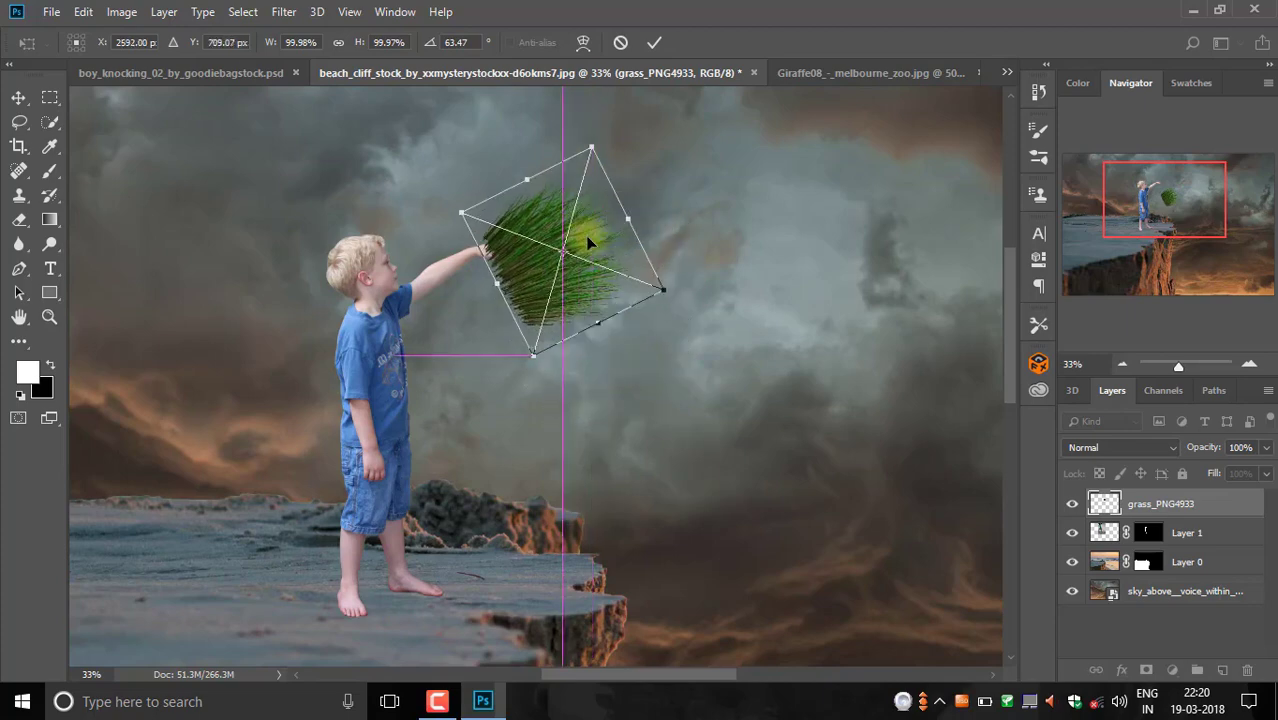
pyautogui.scroll(1, 568, 258)
pyautogui.scroll(2, 568, 258)
pyautogui.scroll(1, 568, 259)
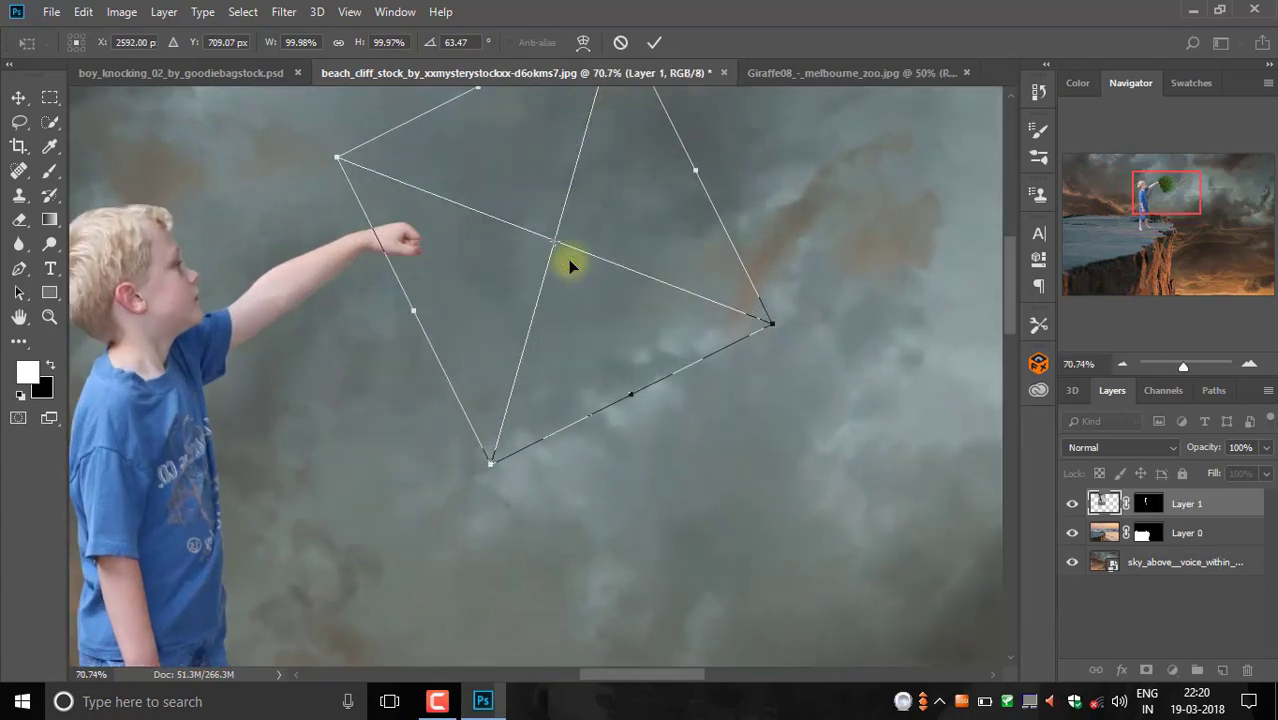
pyautogui.moveTo(580, 299)
pyautogui.mouseDown()
pyautogui.moveTo(613, 329)
pyautogui.moveTo(599, 323)
pyautogui.mouseUp()
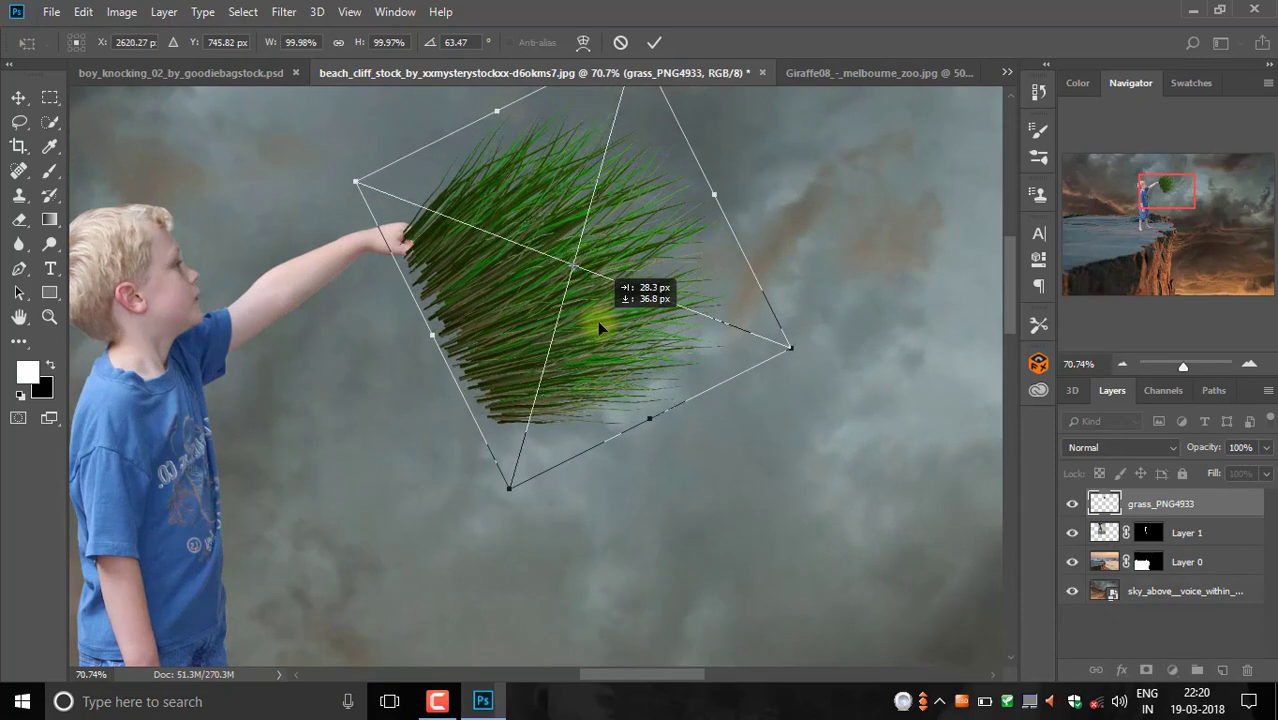
pyautogui.moveTo(598, 323); pyautogui.dragTo(598, 323)
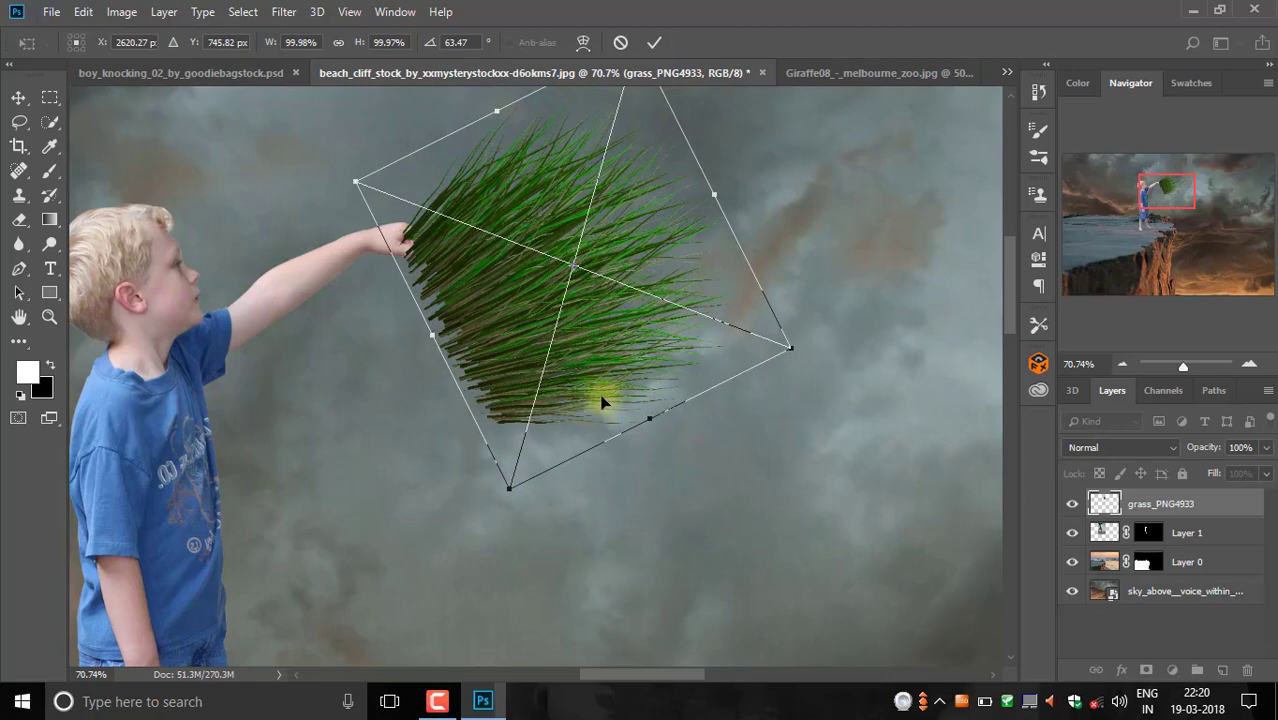
# - Commit the grass placement and paint it out of its mask with a much smaller brush
pyautogui.press('Return')
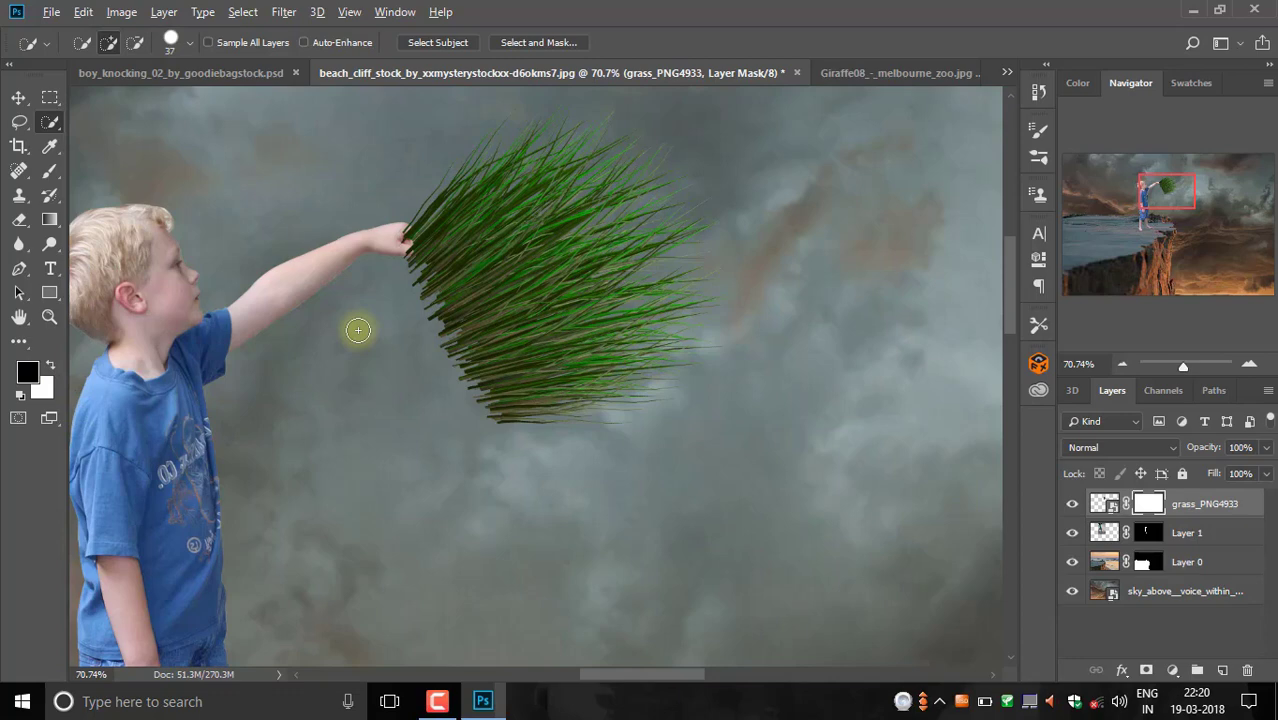
pyautogui.click(53, 173)
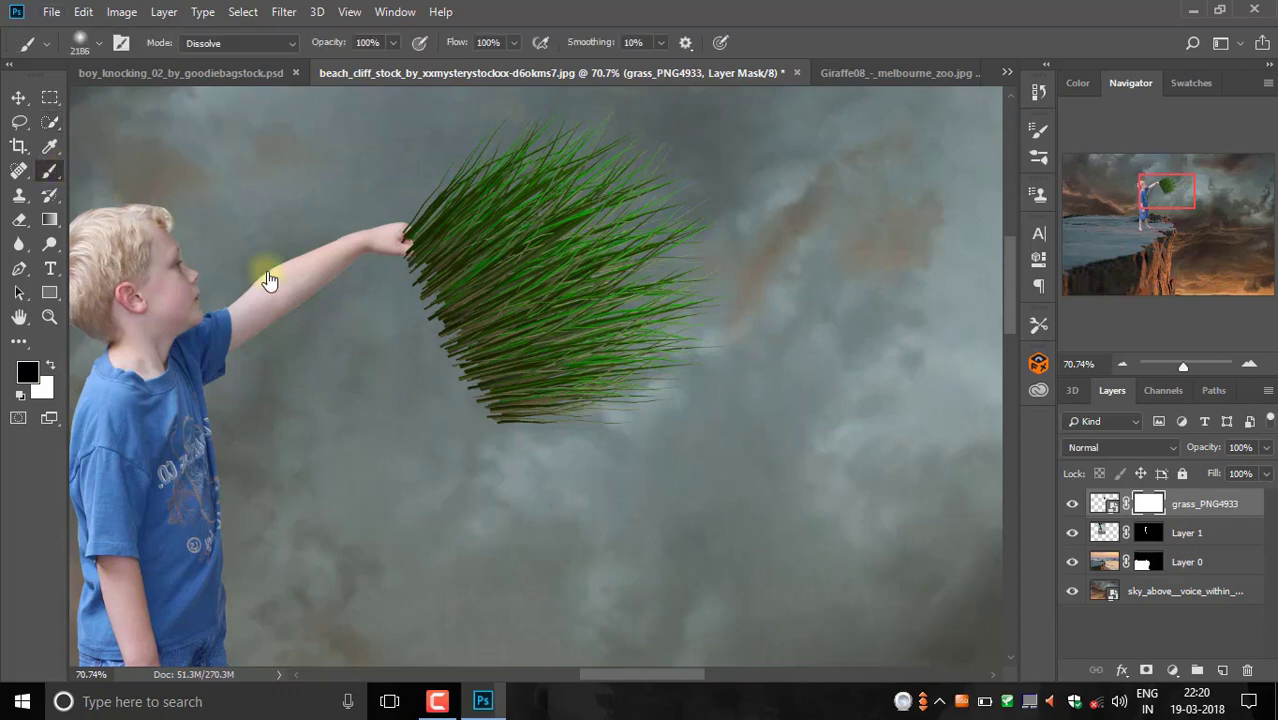
pyautogui.moveTo(723, 325); pyautogui.dragTo(230, 372)
pyautogui.moveTo(471, 328); pyautogui.dragTo(457, 337)
pyautogui.moveTo(430, 230)
pyautogui.mouseDown()
pyautogui.moveTo(620, 315)
pyautogui.moveTo(571, 392)
pyautogui.moveTo(468, 260)
pyautogui.moveTo(568, 223)
pyautogui.moveTo(614, 236)
pyautogui.mouseUp()
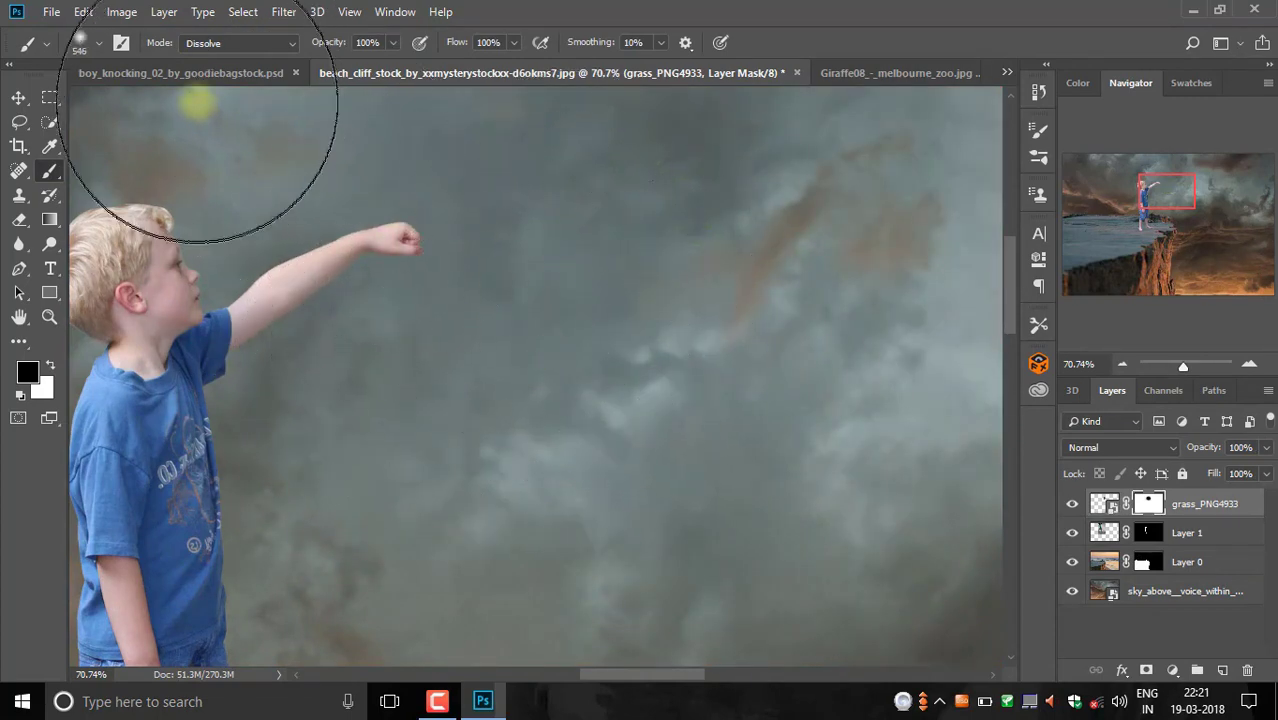
# - Set the brush blending mode to Normal and resize the brush to about 100 px
pyautogui.click(243, 45)
pyautogui.click(250, 64)
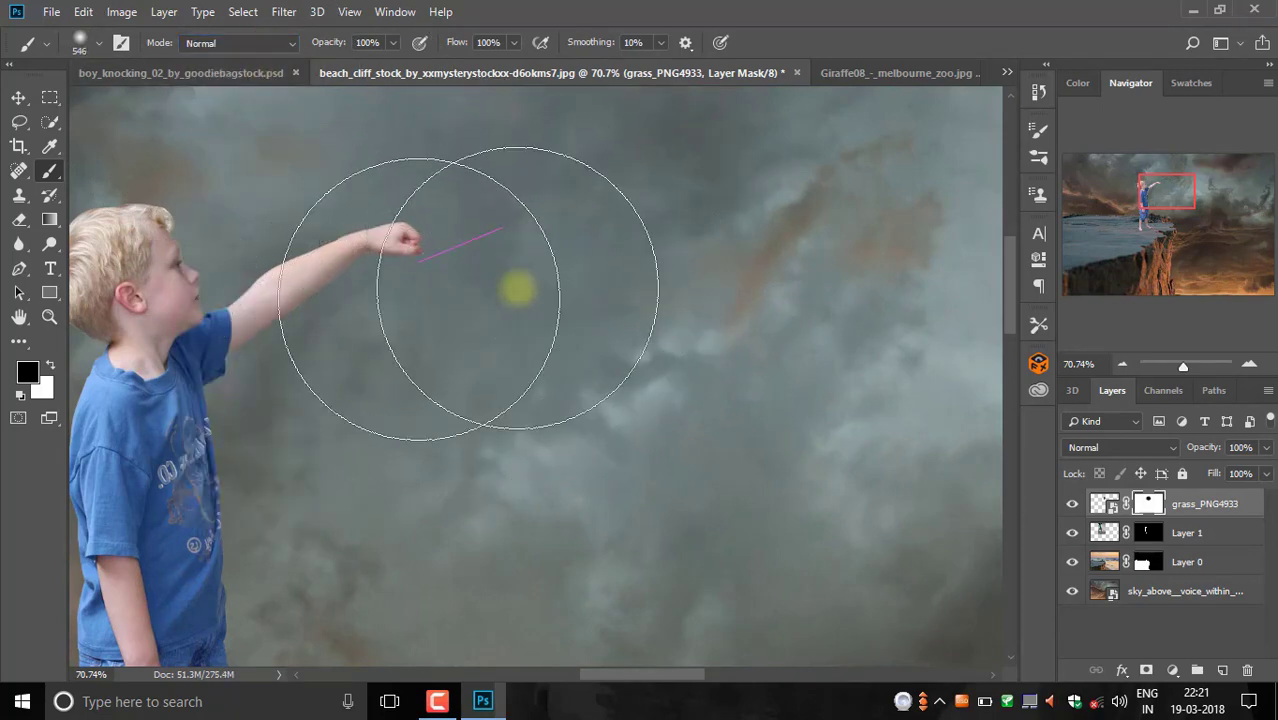
pyautogui.moveTo(518, 290); pyautogui.dragTo(348, 279)
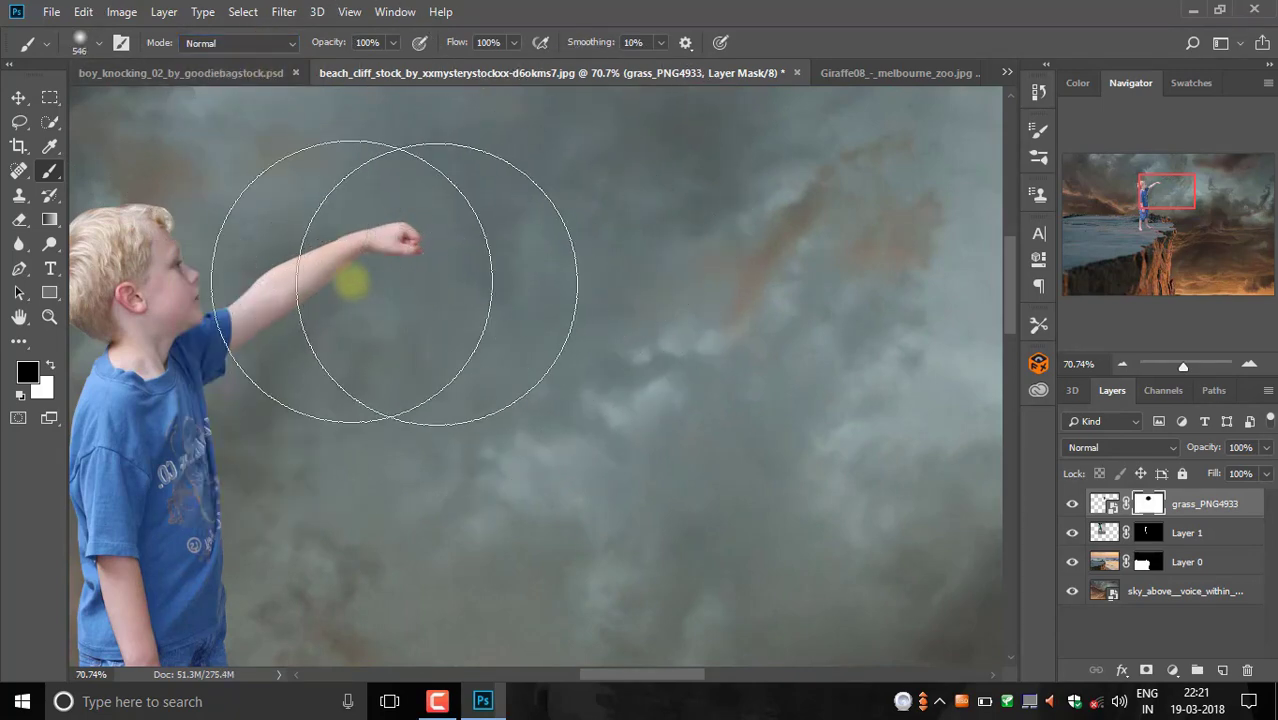
pyautogui.moveTo(528, 257); pyautogui.dragTo(367, 249)
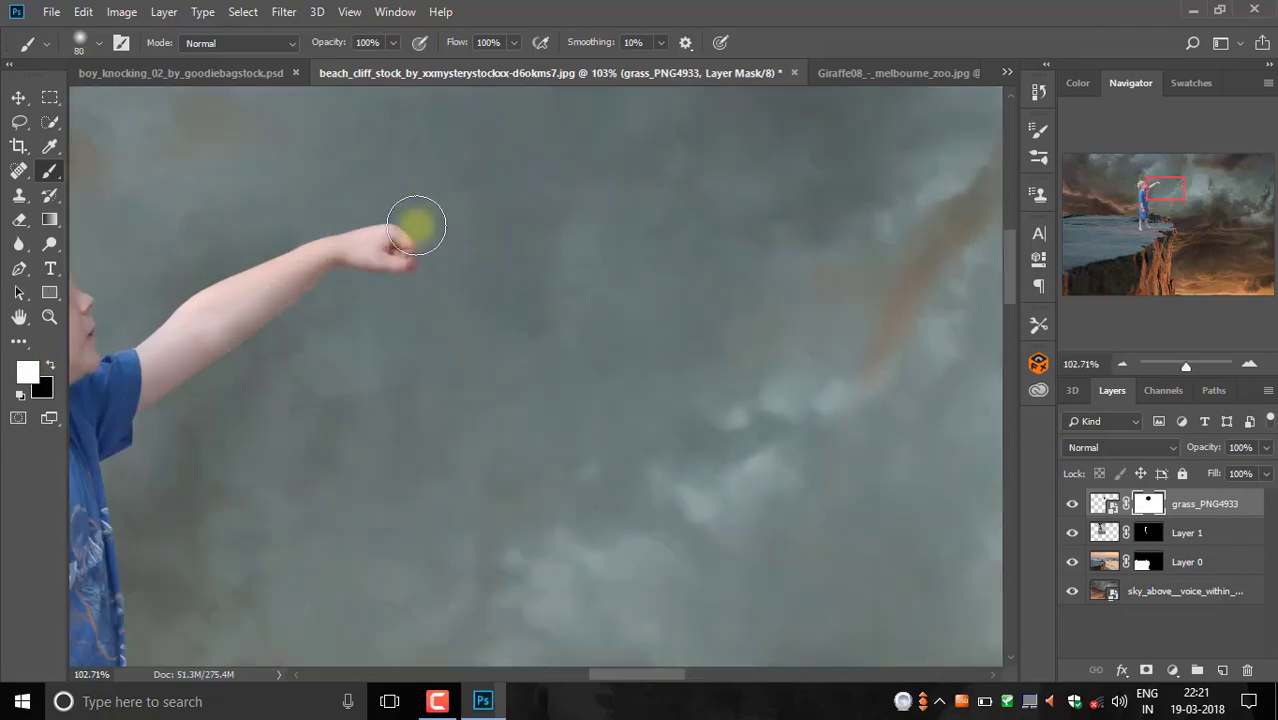
pyautogui.scroll(2, 419, 219)
pyautogui.scroll(3, 426, 227)
# - With a 40 px brush, paint more grass strands fanning out from the boy's fist
pyautogui.moveTo(463, 249)
pyautogui.mouseDown()
pyautogui.moveTo(392, 261)
pyautogui.moveTo(494, 205)
pyautogui.moveTo(815, 131)
pyautogui.mouseUp()
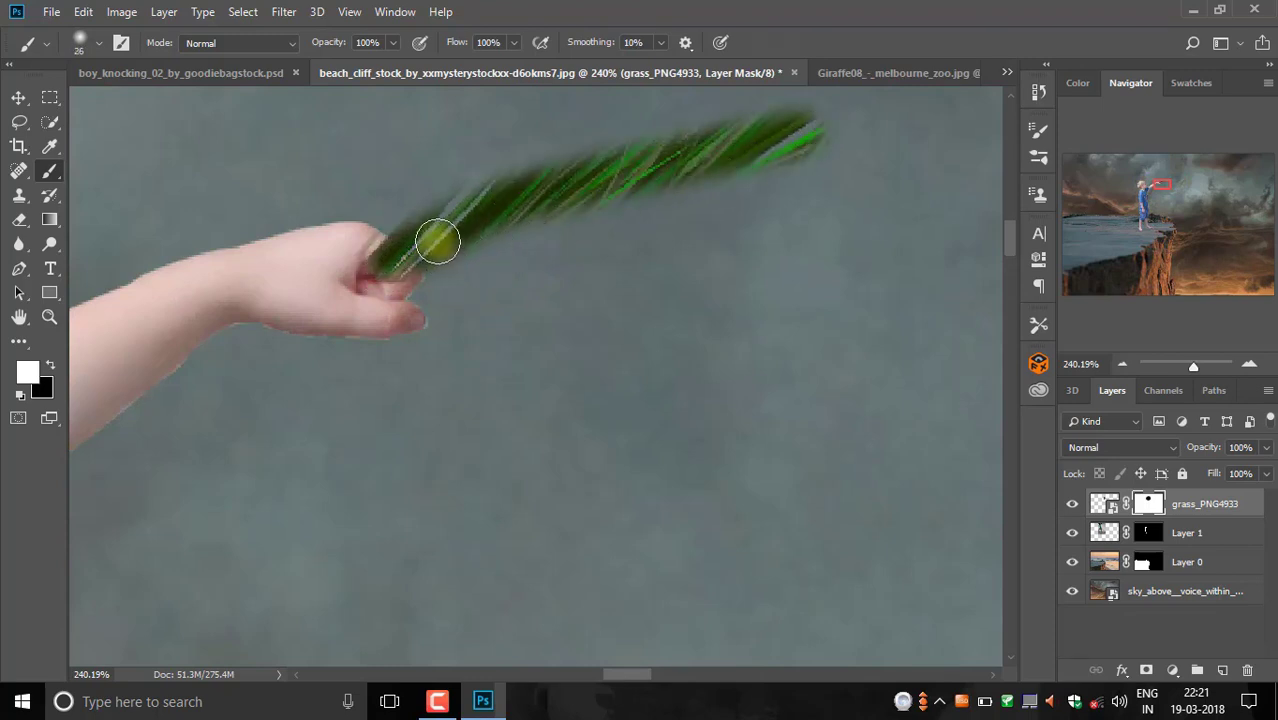
pyautogui.moveTo(436, 237)
pyautogui.mouseDown()
pyautogui.moveTo(565, 185)
pyautogui.moveTo(944, 108)
pyautogui.moveTo(778, 187)
pyautogui.moveTo(620, 213)
pyautogui.moveTo(742, 200)
pyautogui.moveTo(944, 146)
pyautogui.moveTo(802, 175)
pyautogui.moveTo(856, 143)
pyautogui.moveTo(640, 200)
pyautogui.moveTo(895, 112)
pyautogui.moveTo(747, 157)
pyautogui.moveTo(733, 140)
pyautogui.moveTo(893, 102)
pyautogui.mouseUp()
pyautogui.scroll(-3, 785, 189)
pyautogui.scroll(-2, 779, 180)
pyautogui.scroll(-2, 770, 171)
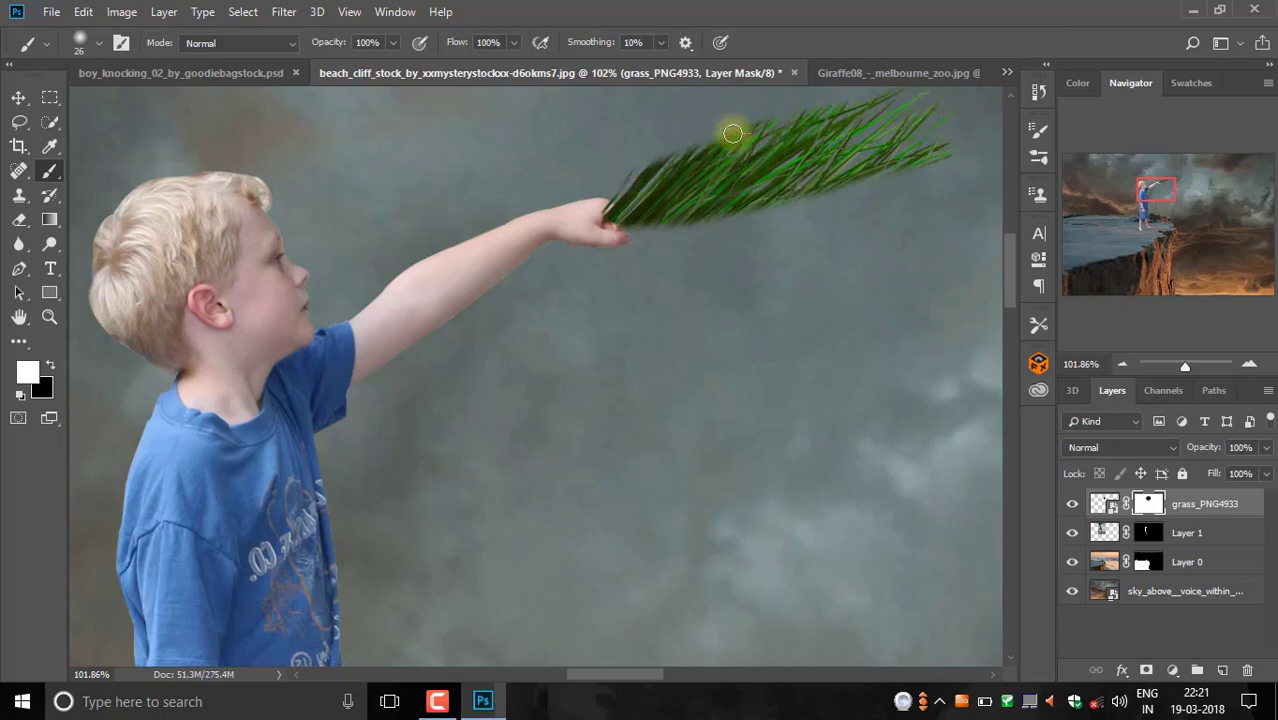
pyautogui.scroll(-1, 805, 128)
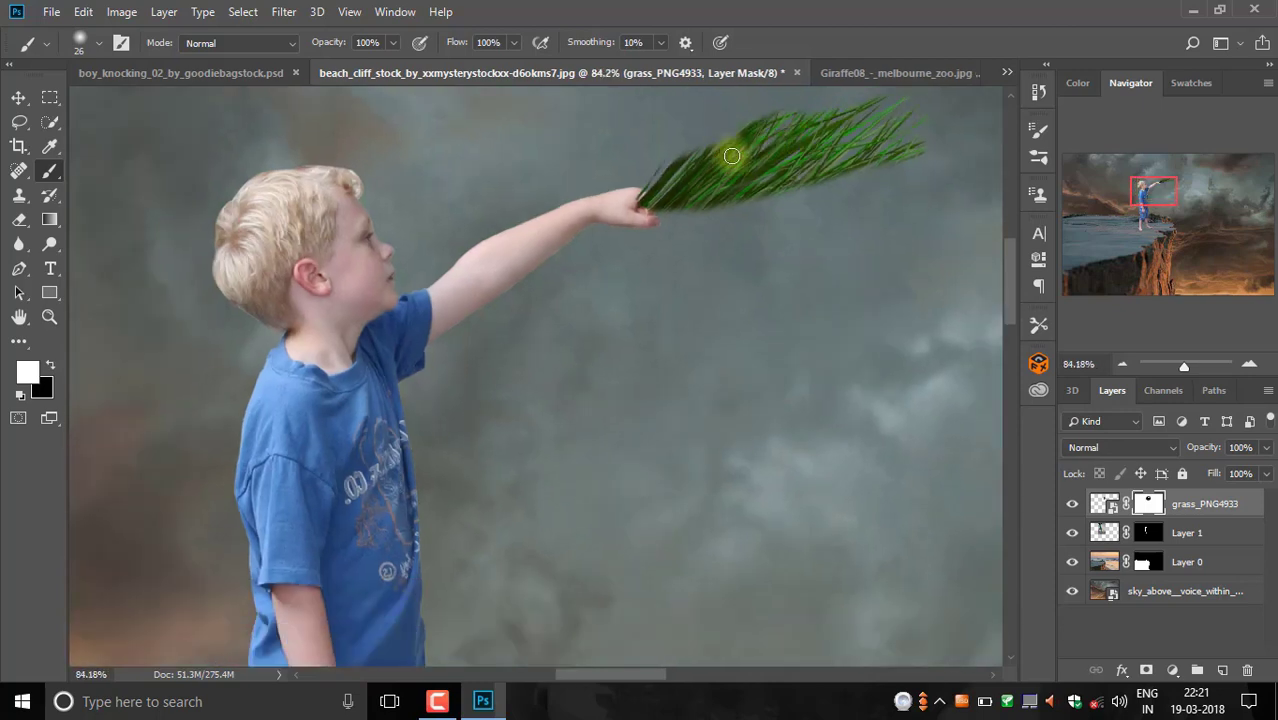
pyautogui.moveTo(732, 156); pyautogui.dragTo(742, 212)
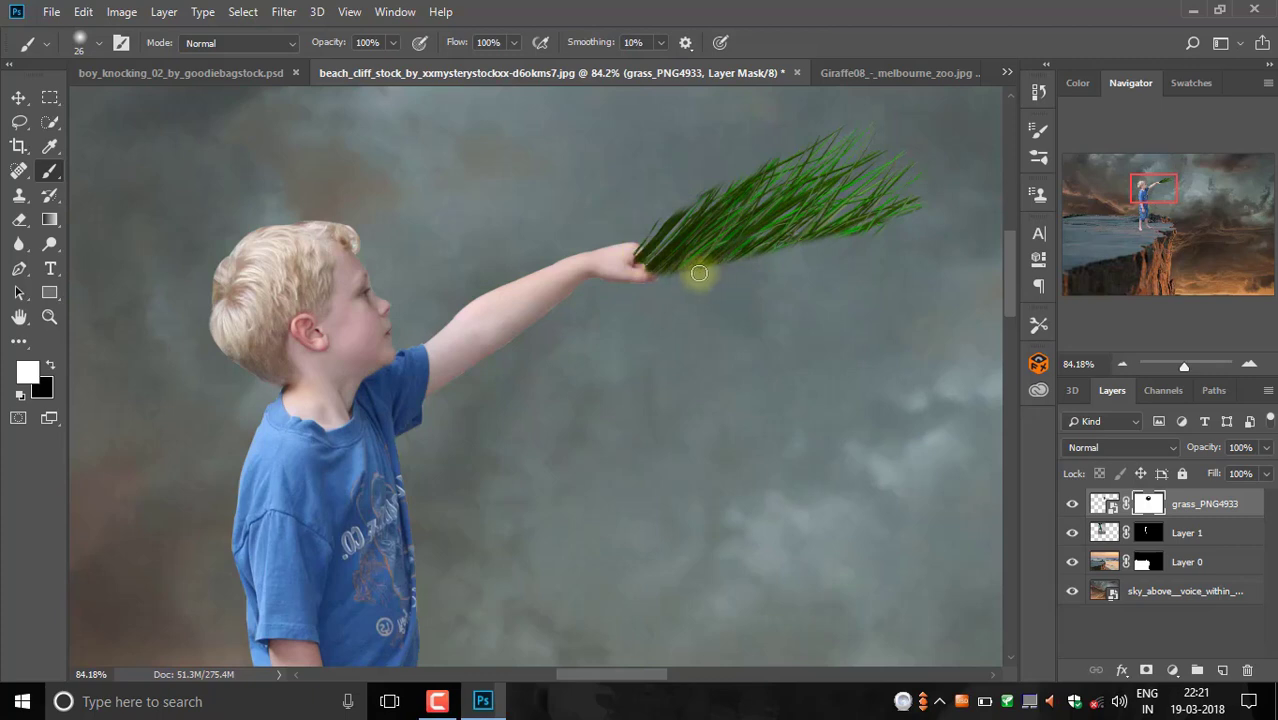
pyautogui.scroll(-2, 731, 255)
pyautogui.scroll(-1, 732, 255)
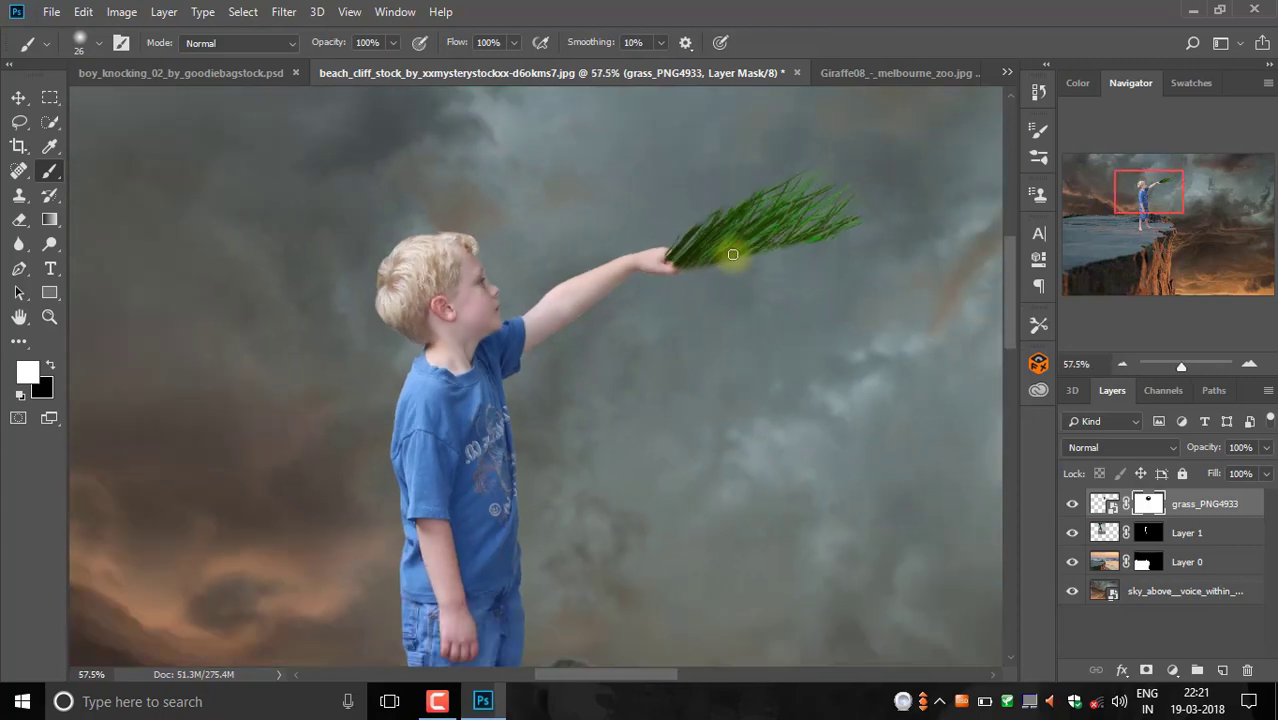
# - Rotate the grass bunch about 1.3° clockwise and commit it
pyautogui.hotkey('ctrl', 't')
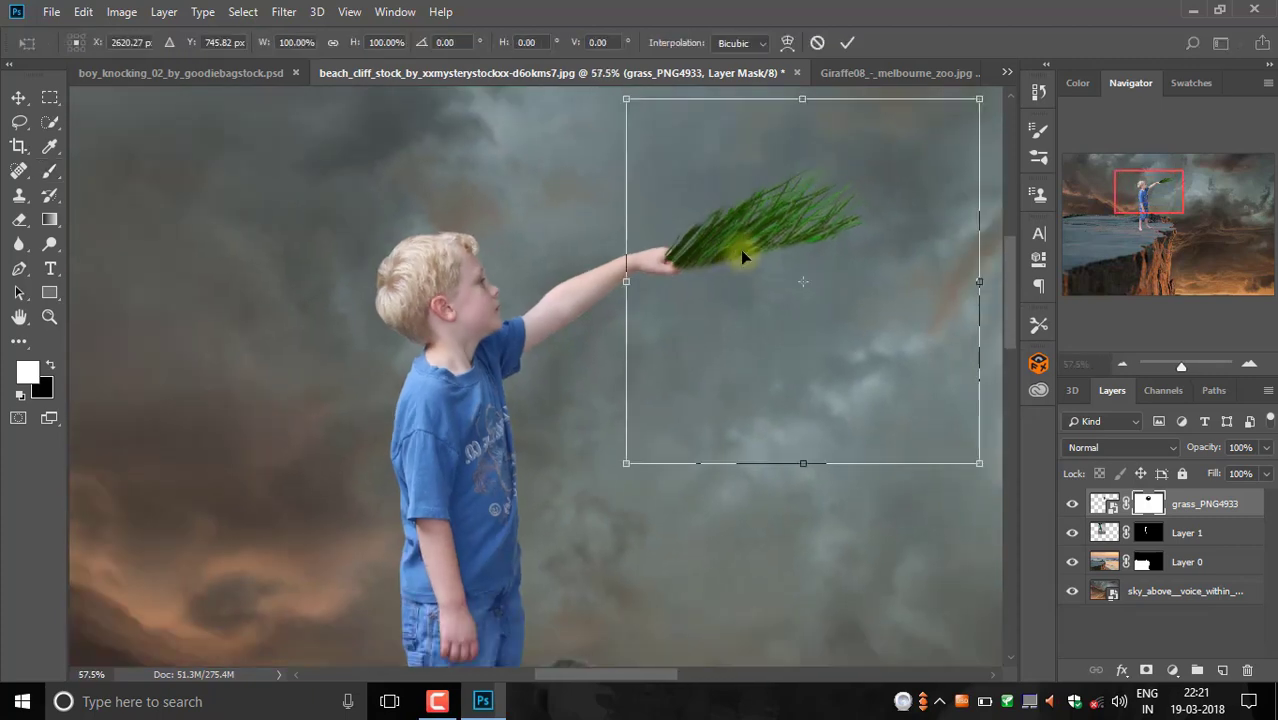
pyautogui.scroll(-1, 790, 256)
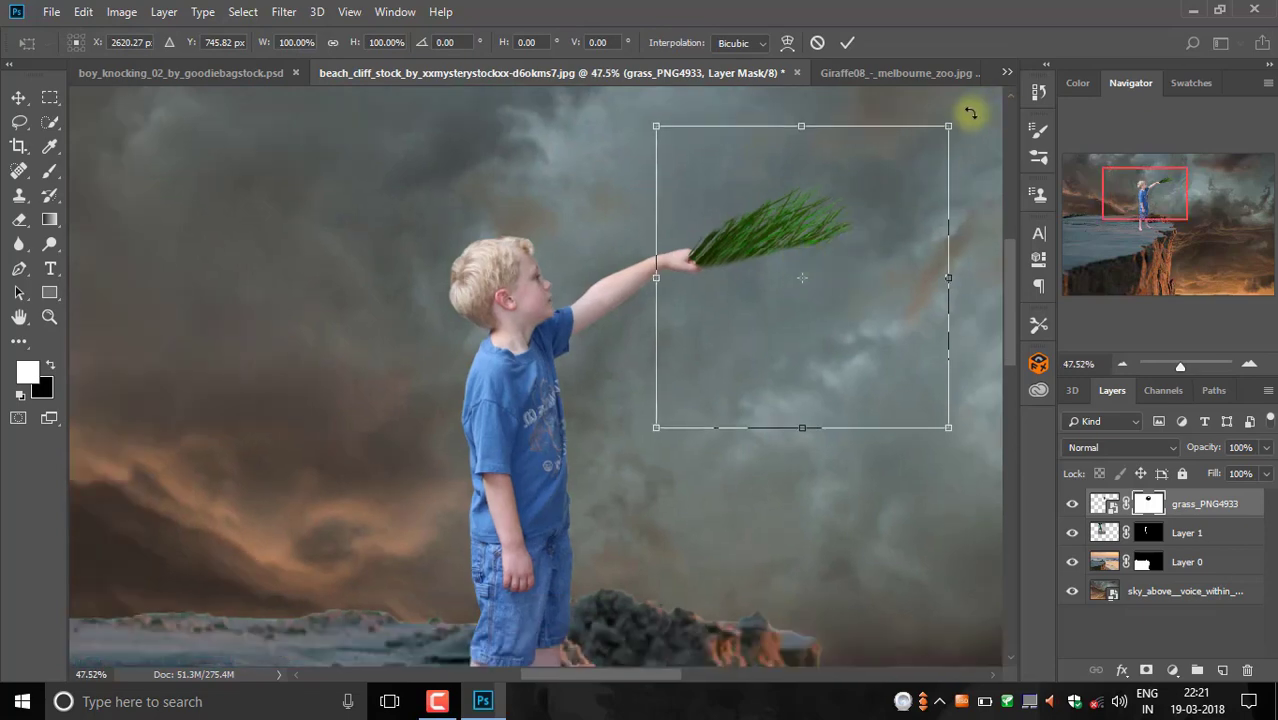
pyautogui.moveTo(973, 119); pyautogui.dragTo(932, 185)
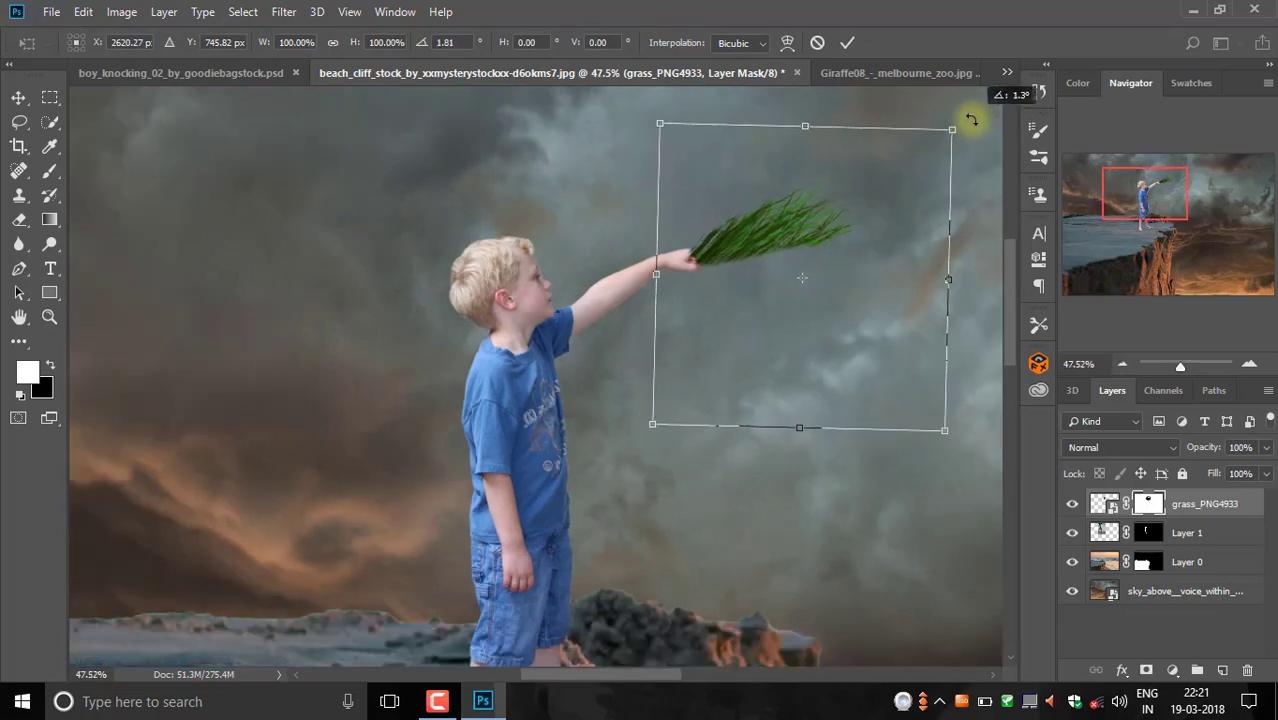
pyautogui.scroll(1, 832, 218)
pyautogui.scroll(1, 832, 218)
pyautogui.scroll(1, 832, 218)
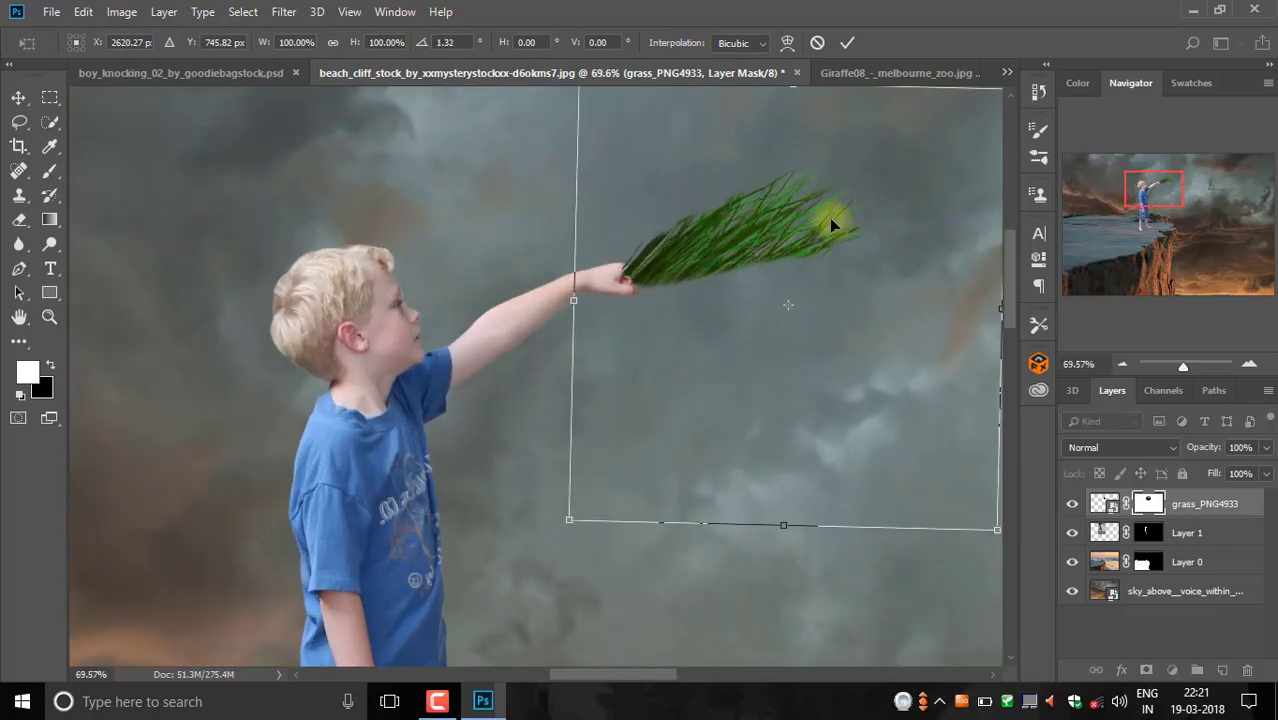
pyautogui.scroll(1, 830, 218)
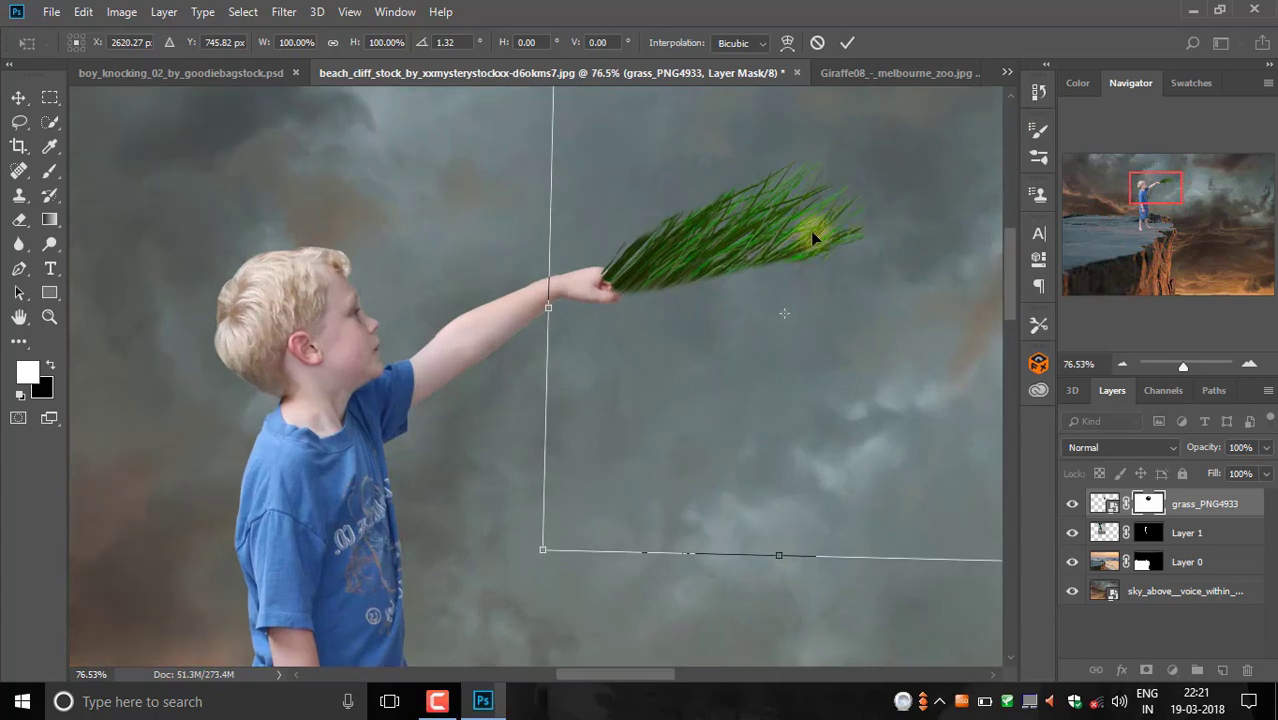
pyautogui.press('b')
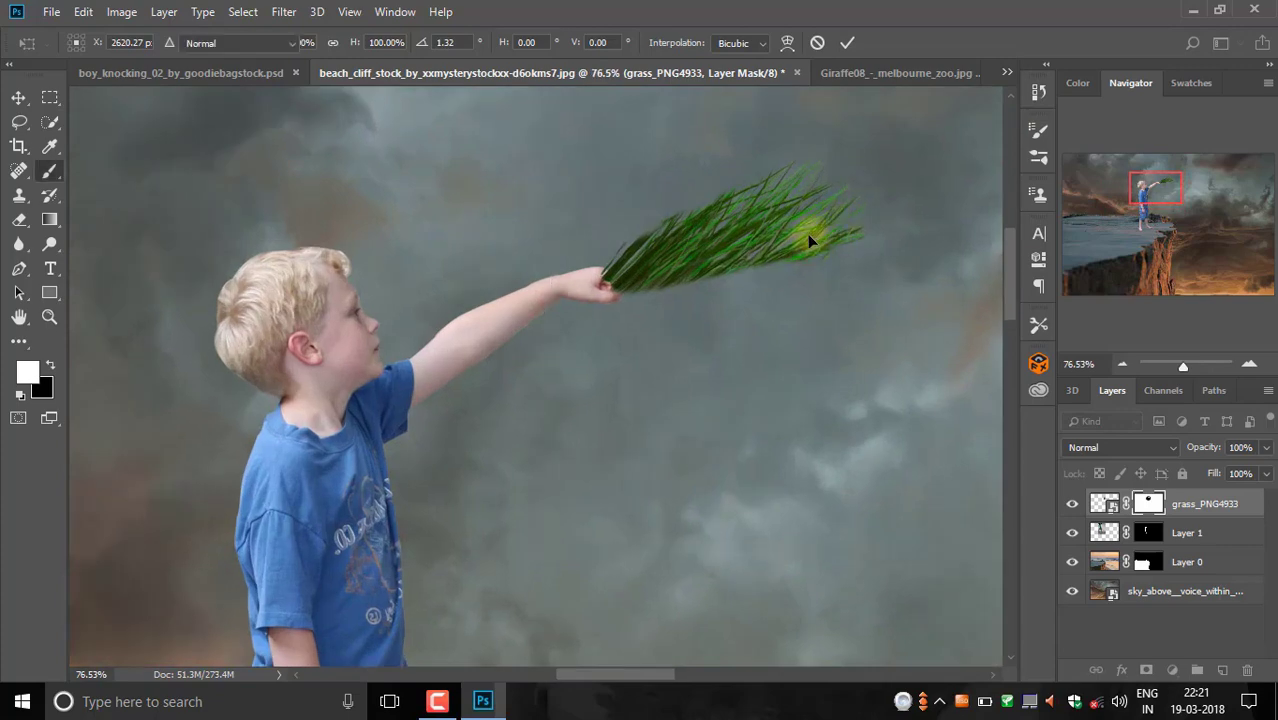
# - Paint the right-hand grass blade tips out of the layer mask
pyautogui.scroll(4, 660, 284)
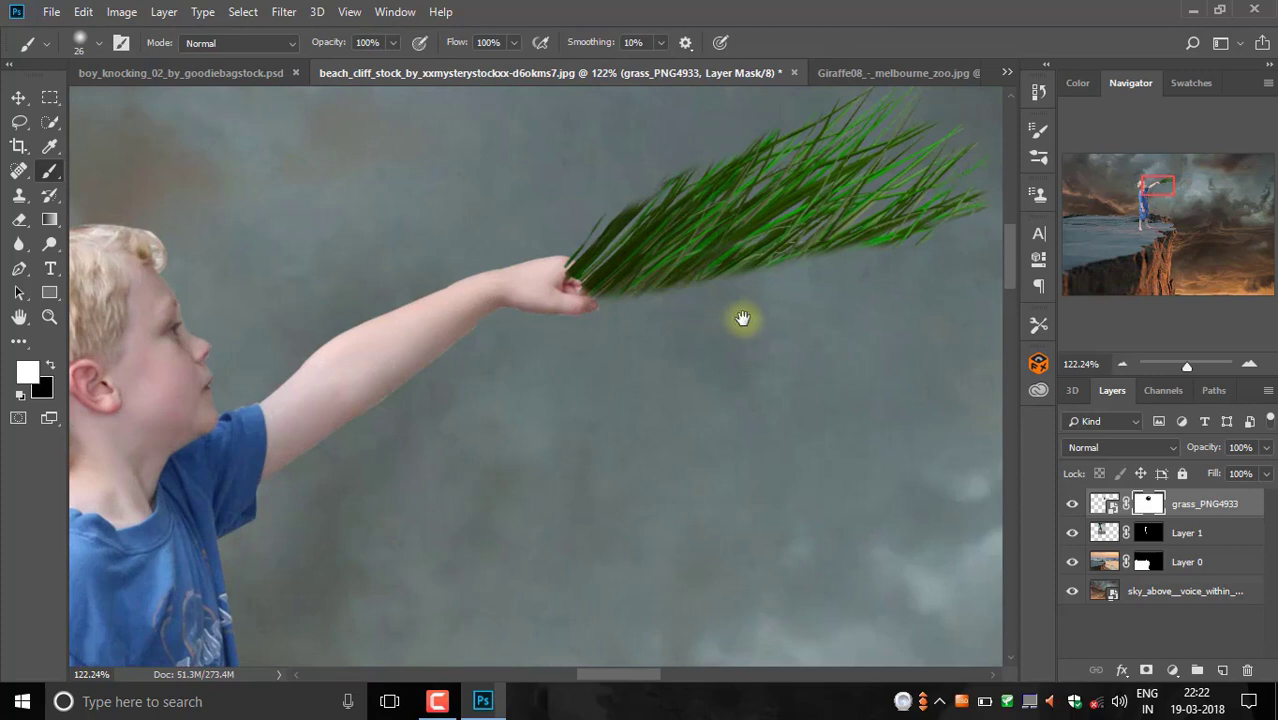
pyautogui.moveTo(742, 320); pyautogui.dragTo(602, 374)
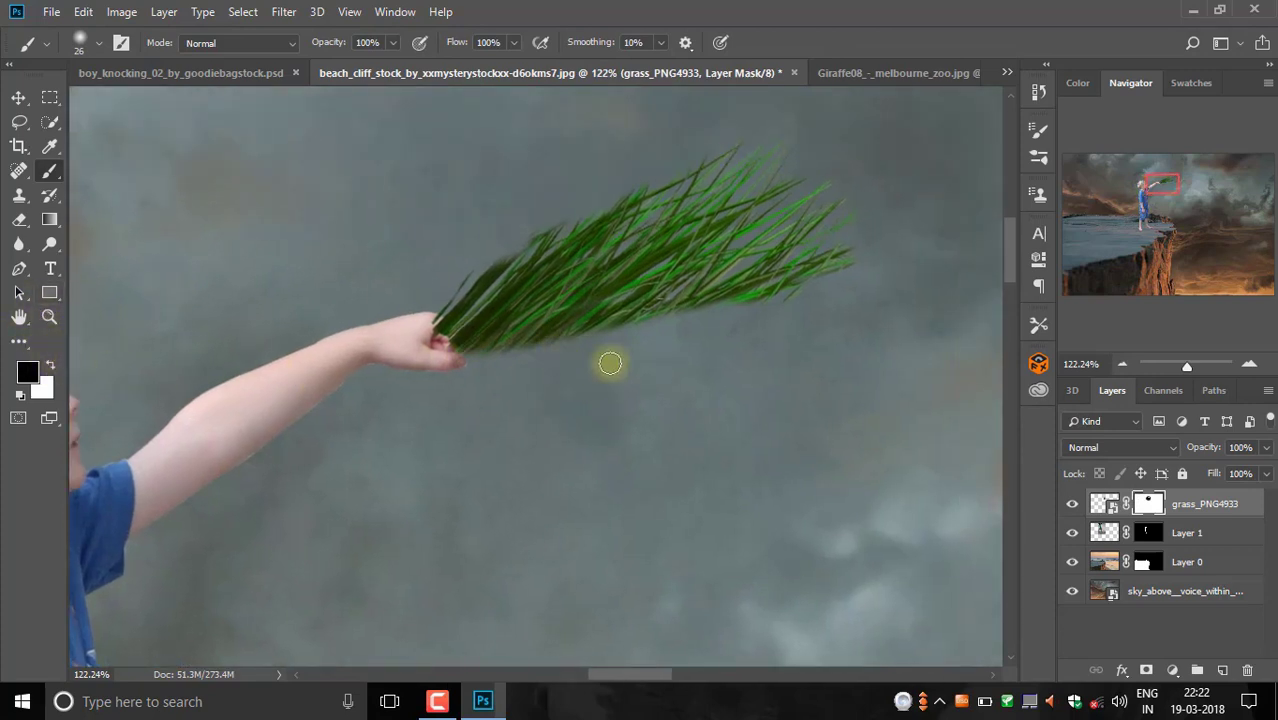
pyautogui.moveTo(830, 262); pyautogui.dragTo(710, 297)
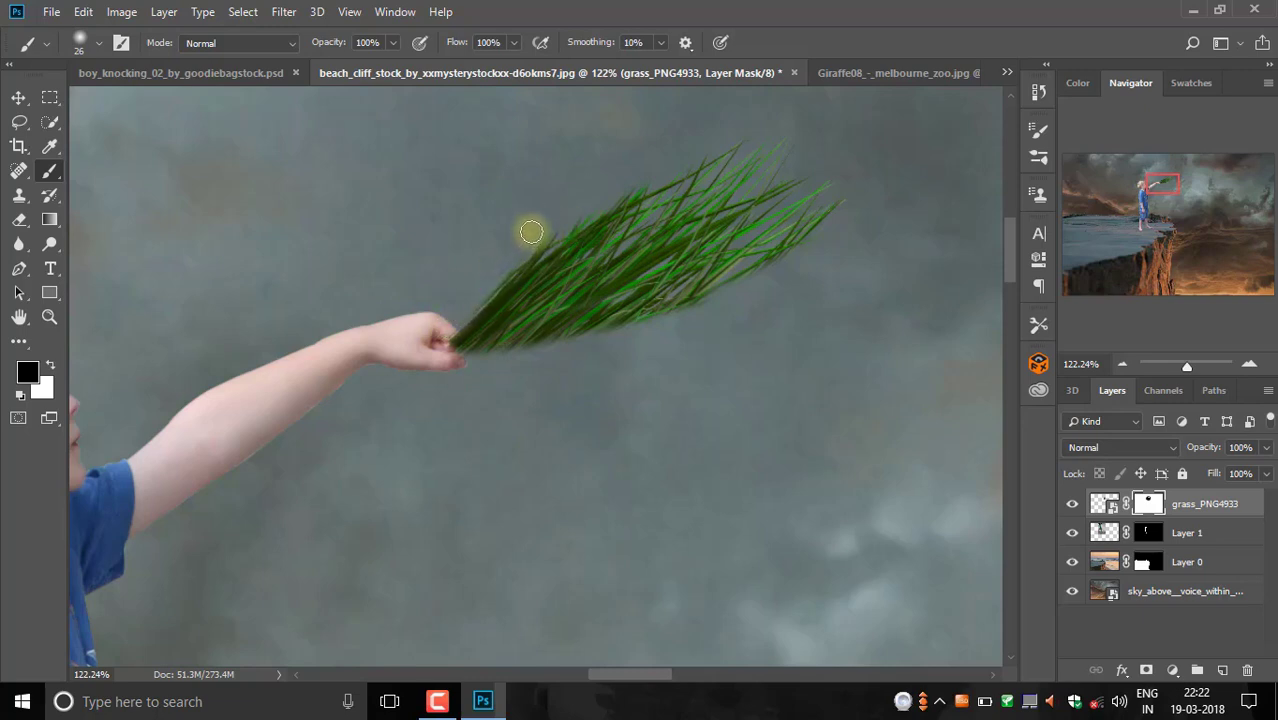
# - Move the grass bunch about 20 px left in the boy's hand
pyautogui.hotkey('ctrl', 't')
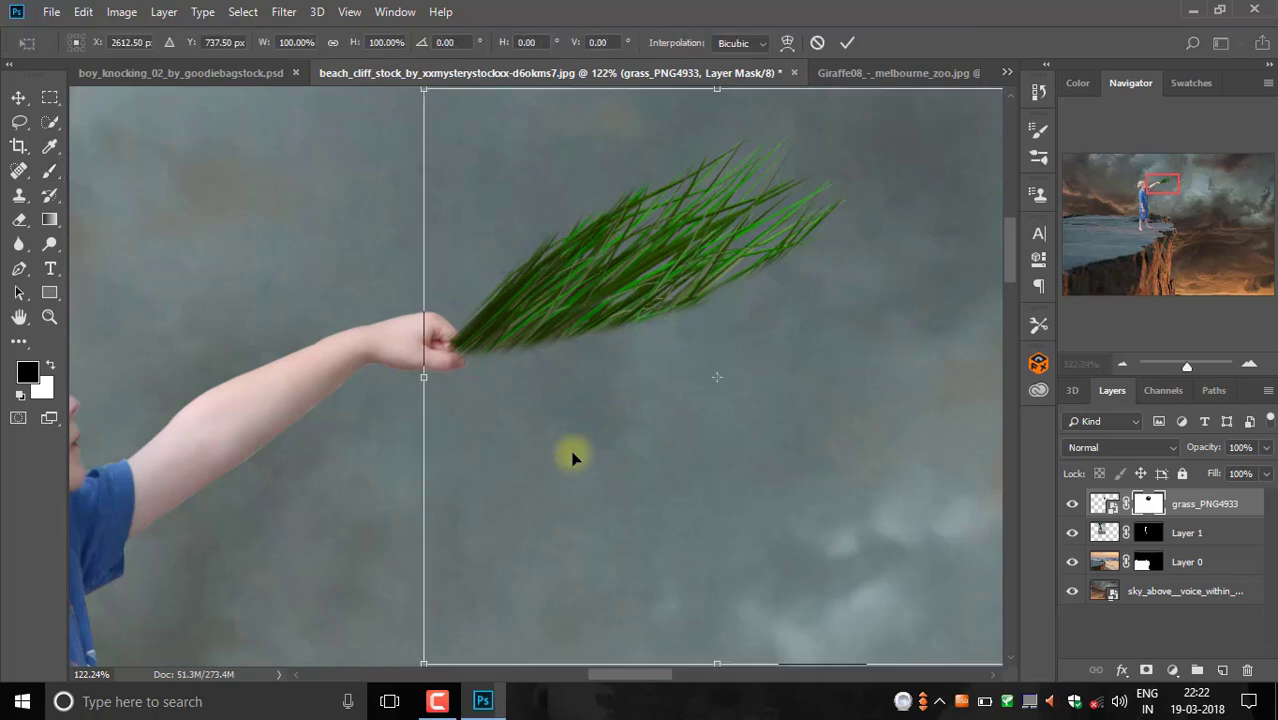
pyautogui.moveTo(577, 442); pyautogui.dragTo(558, 440)
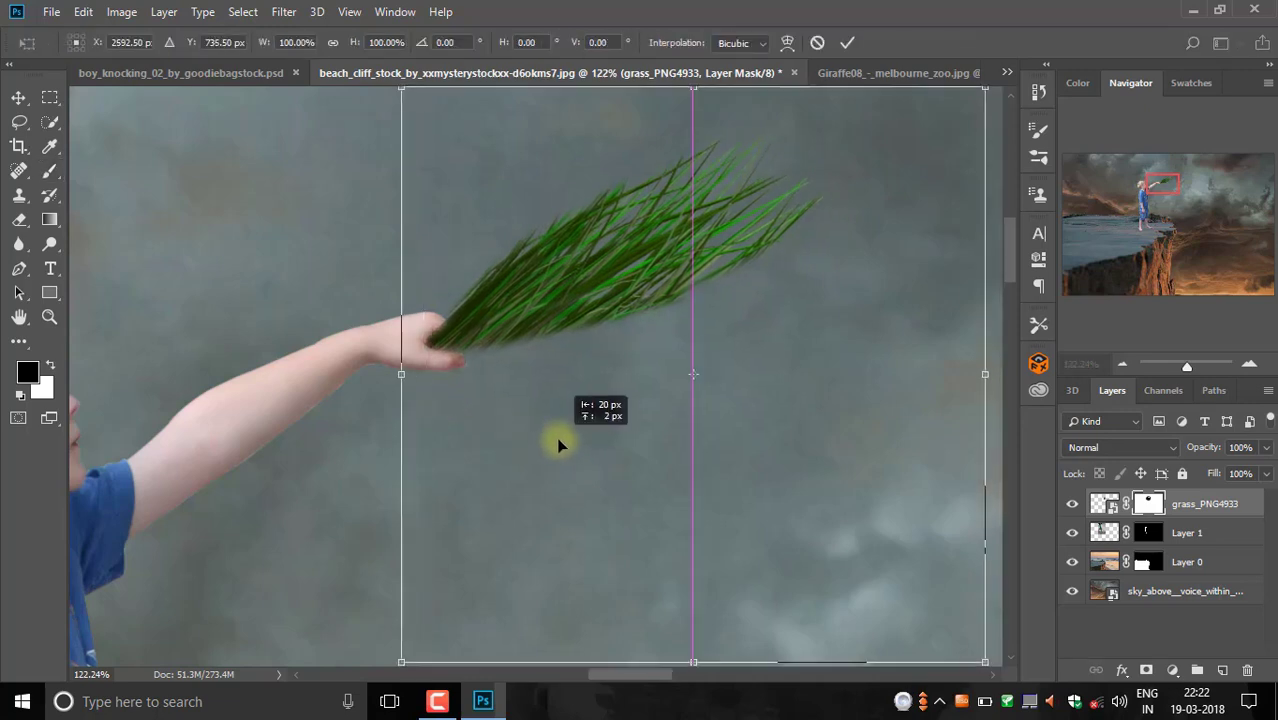
pyautogui.scroll(-1, 558, 444)
pyautogui.scroll(-1, 557, 450)
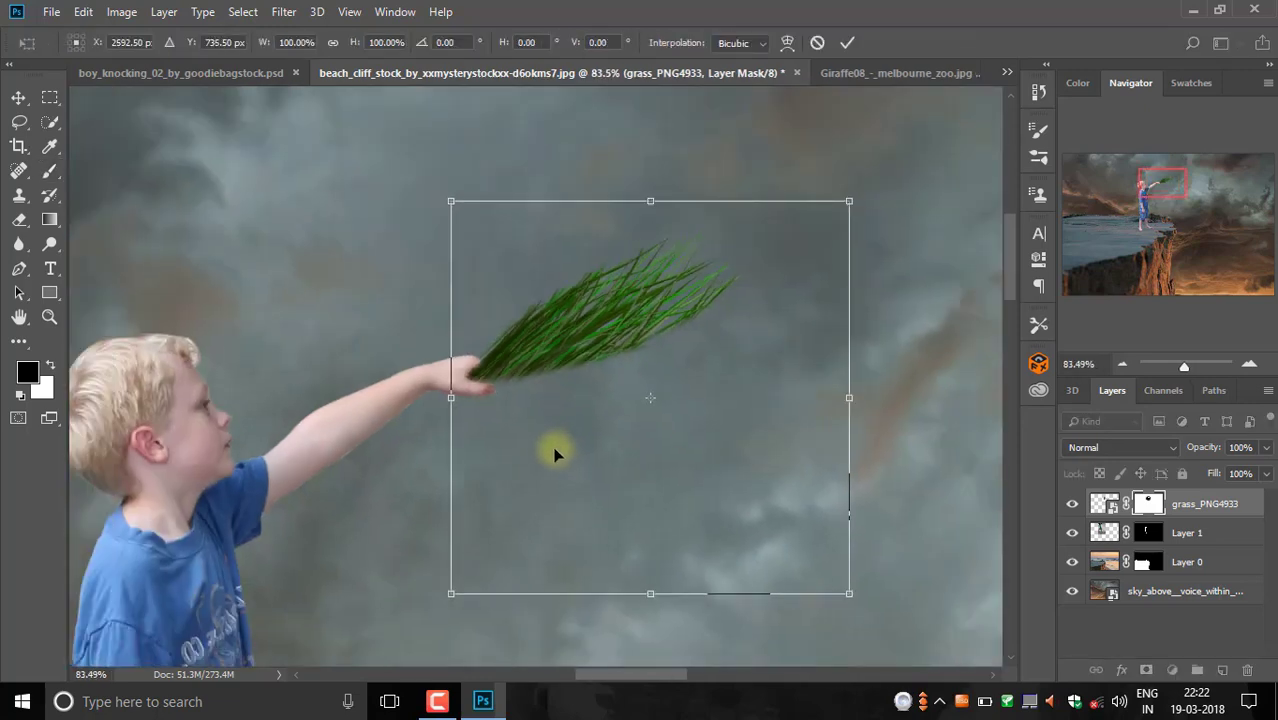
pyautogui.scroll(-1, 555, 450)
pyautogui.scroll(-1, 555, 450)
pyautogui.scroll(-1, 555, 450)
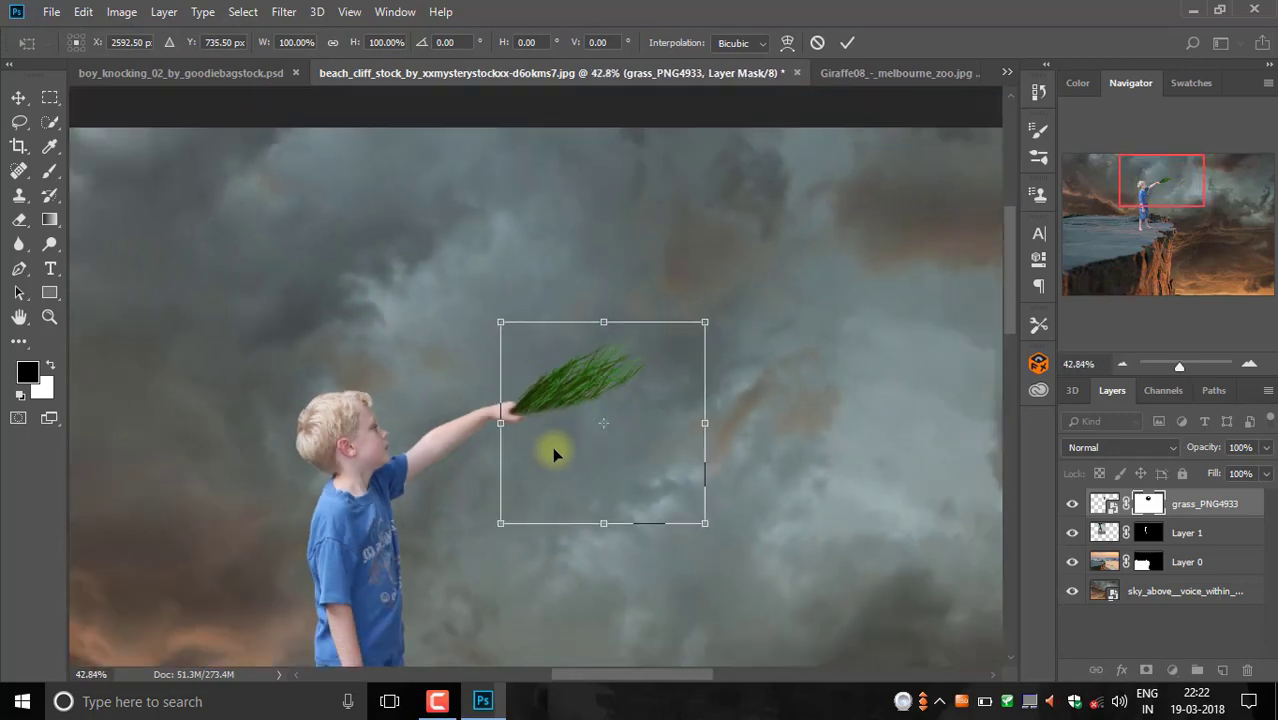
pyautogui.scroll(-1, 553, 451)
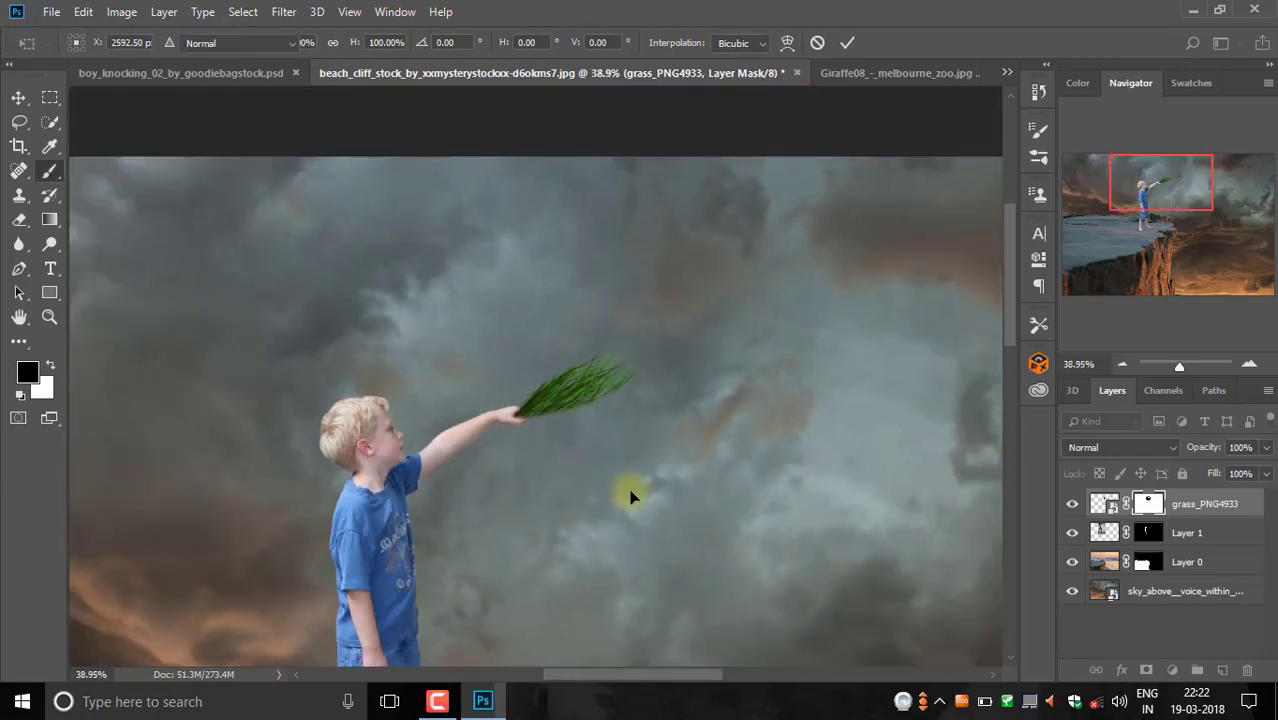
pyautogui.press('Return')
# - Scale the grass to W 127% H 112%, then select Layer 1 with the grass layer
pyautogui.scroll(-1, 646, 441)
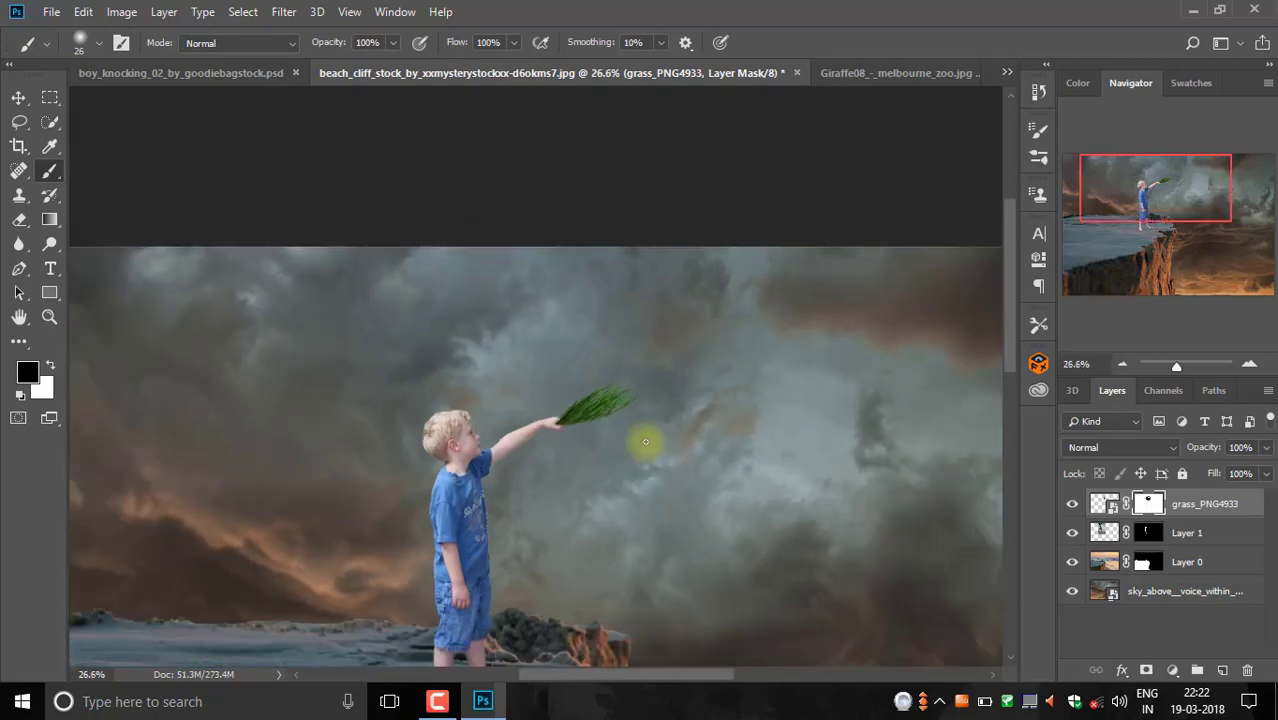
pyautogui.scroll(-1, 646, 441)
pyautogui.scroll(-1, 646, 441)
pyautogui.scroll(-3, 650, 442)
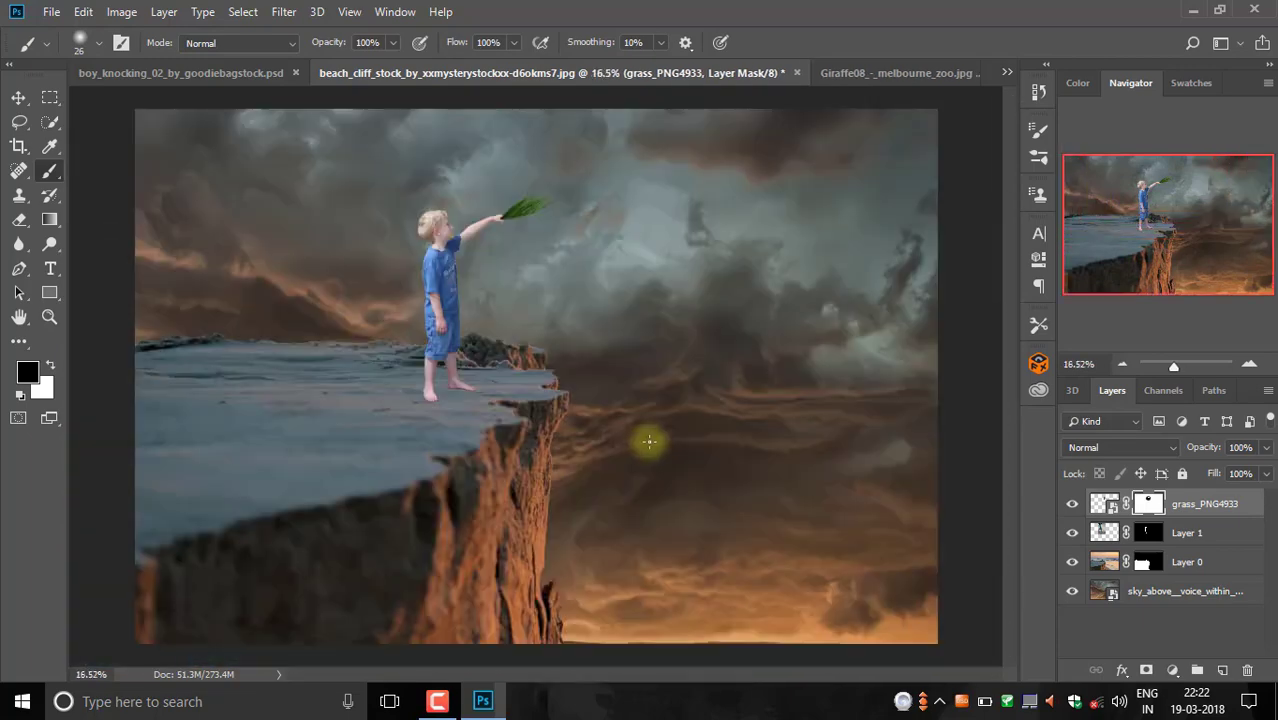
pyautogui.scroll(2, 597, 234)
pyautogui.scroll(2, 556, 214)
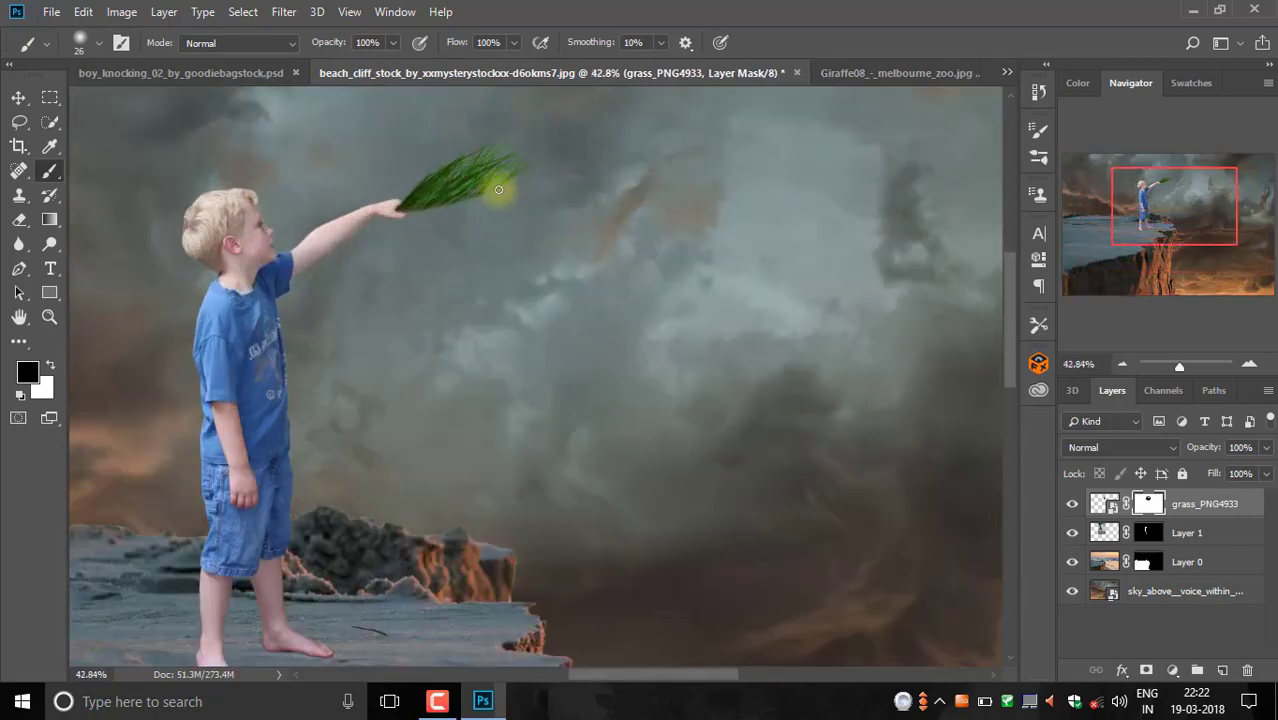
pyautogui.hotkey('ctrl', 't')
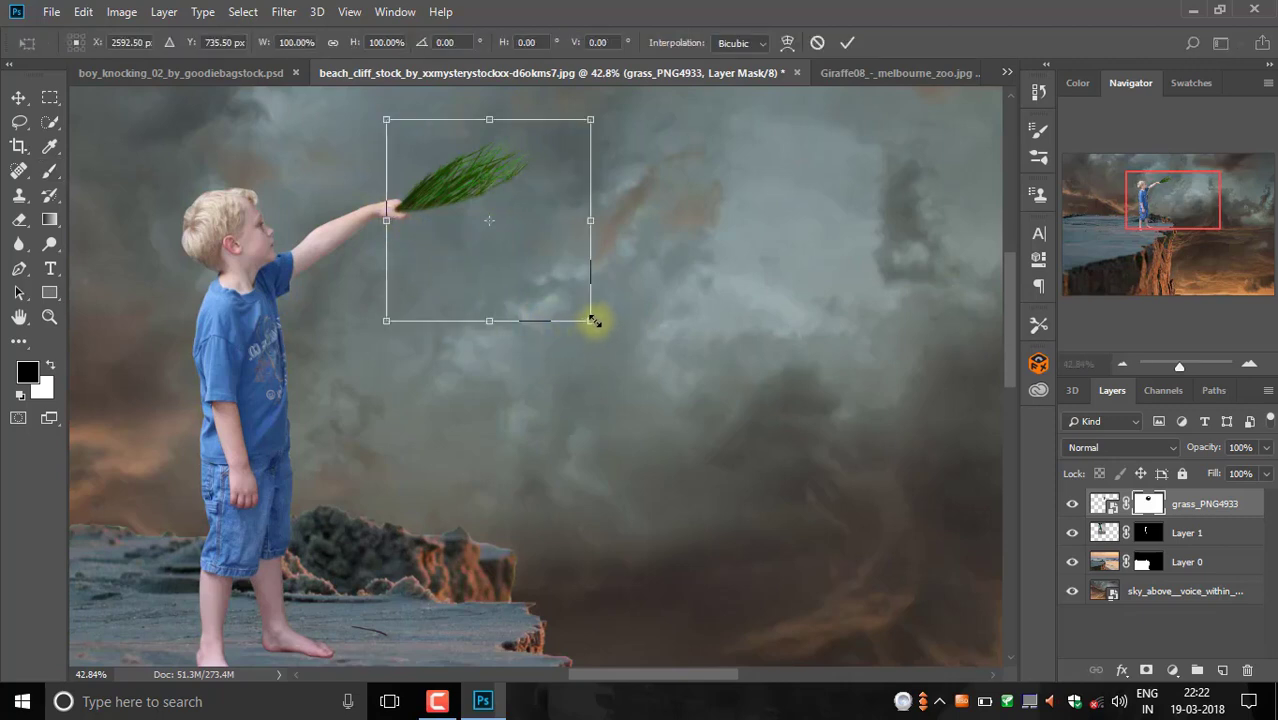
pyautogui.moveTo(594, 320)
pyautogui.mouseDown()
pyautogui.moveTo(649, 341)
pyautogui.moveTo(641, 319)
pyautogui.mouseUp()
pyautogui.moveTo(515, 242)
pyautogui.mouseDown()
pyautogui.moveTo(542, 254)
pyautogui.moveTo(545, 237)
pyautogui.mouseUp()
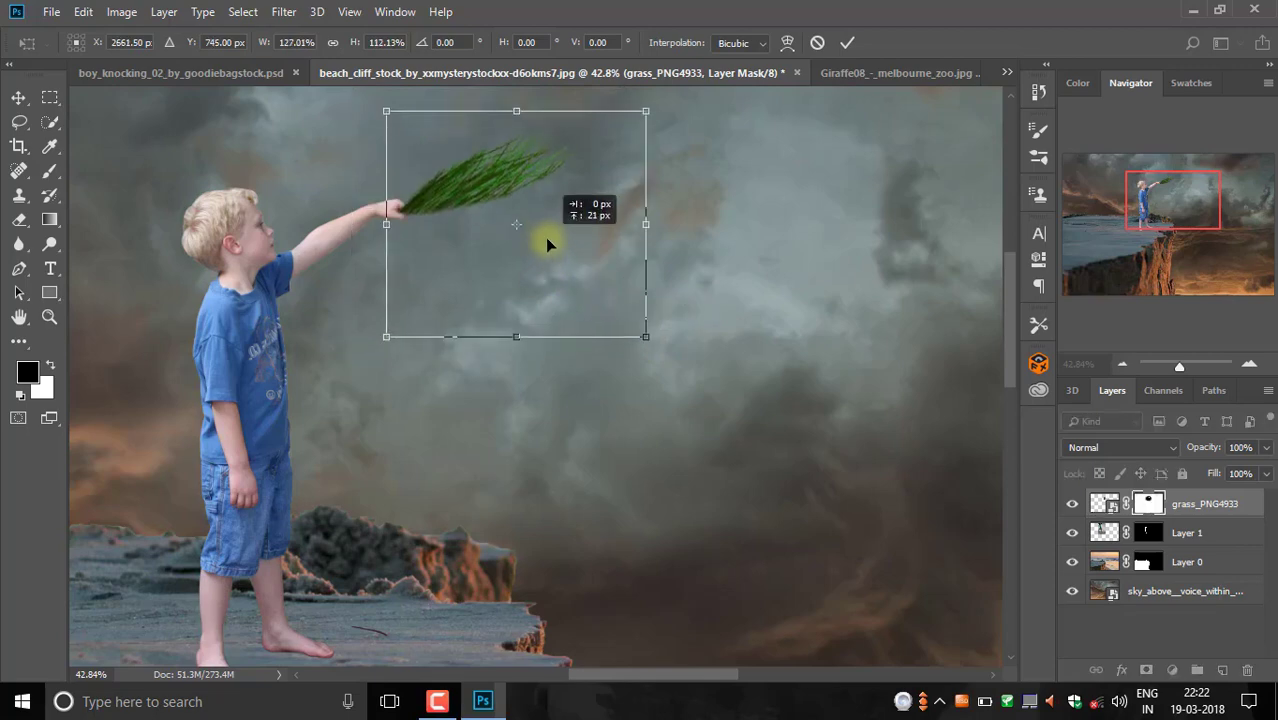
pyautogui.scroll(2, 420, 215)
pyautogui.scroll(1, 420, 213)
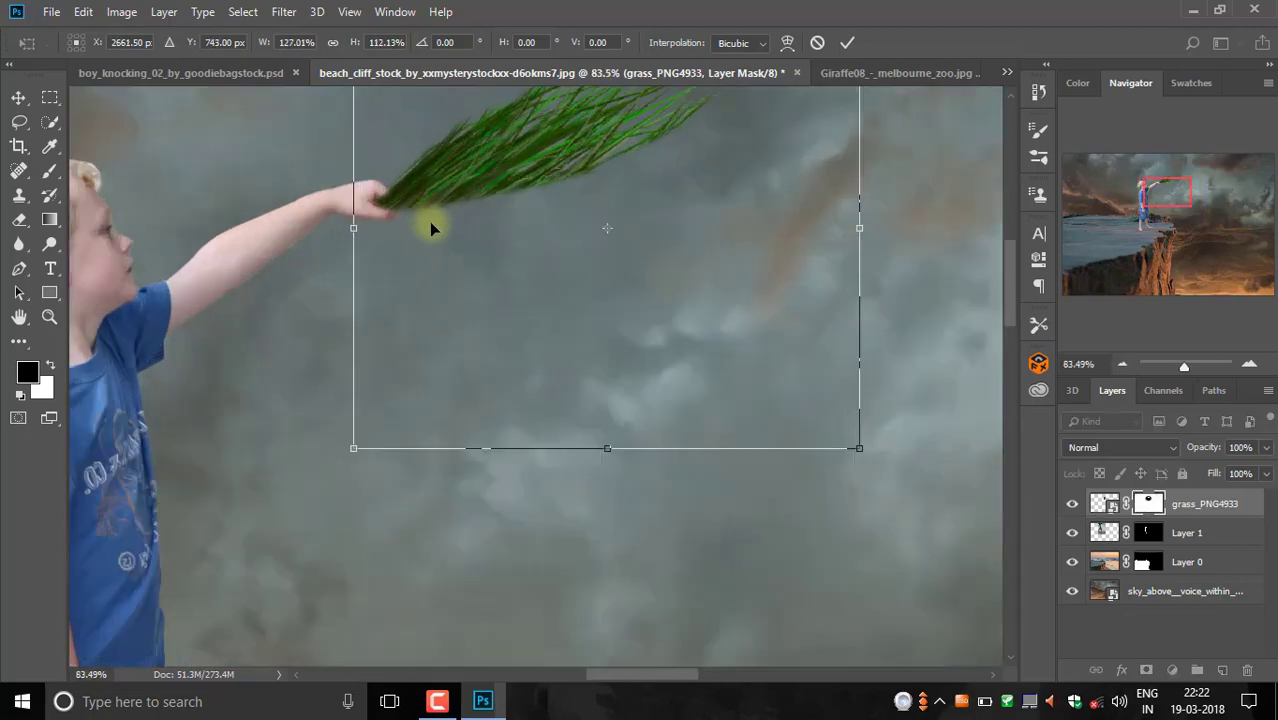
pyautogui.moveTo(460, 235); pyautogui.dragTo(458, 230)
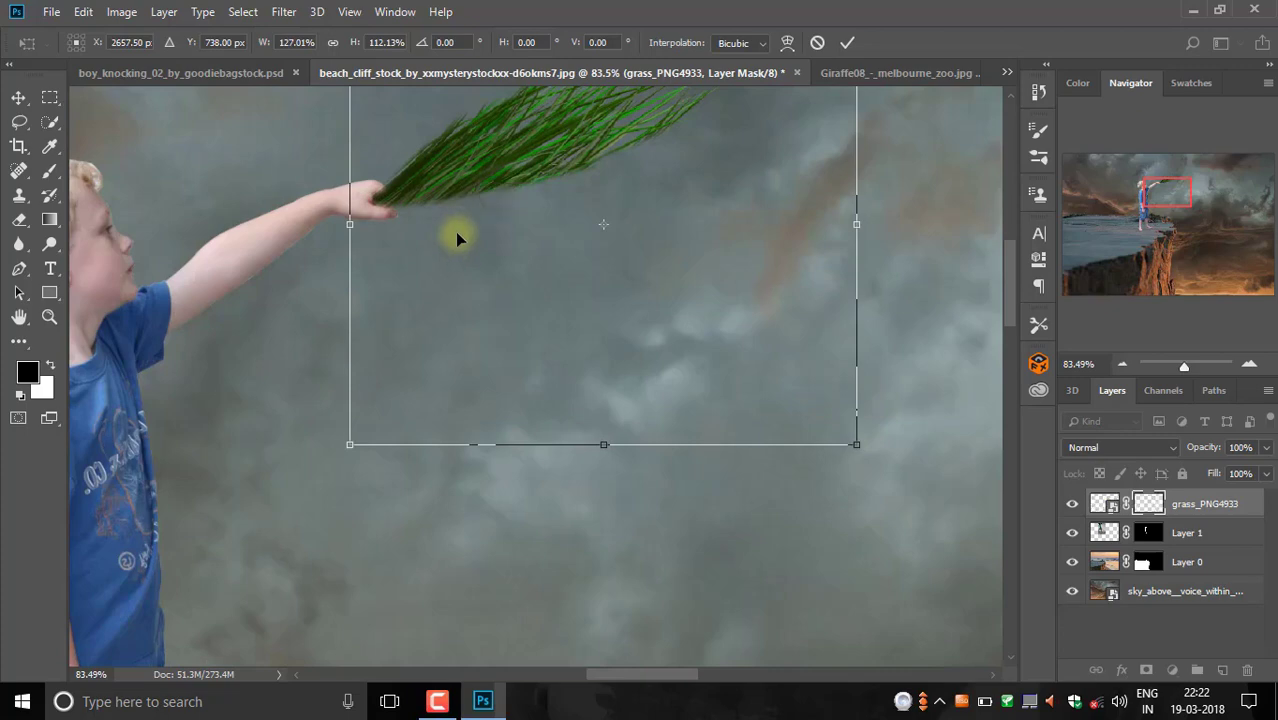
pyautogui.scroll(-2, 455, 231)
pyautogui.scroll(-2, 445, 255)
pyautogui.scroll(-1, 441, 262)
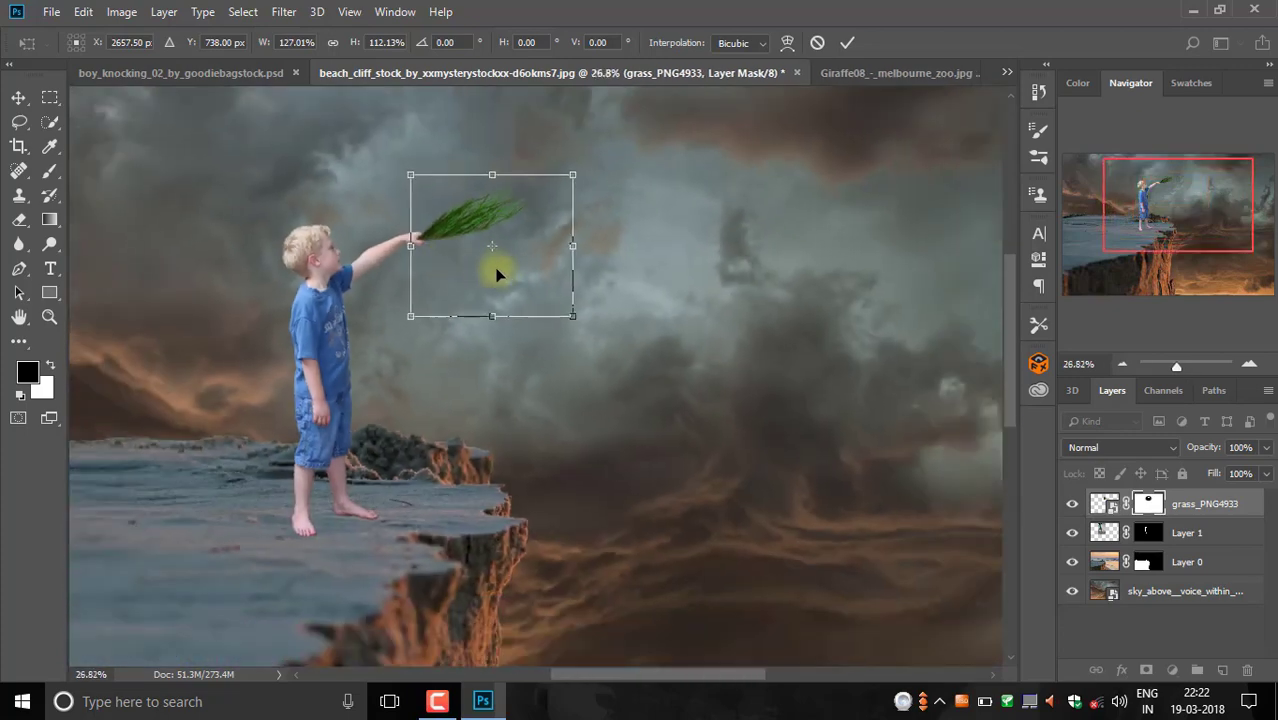
pyautogui.scroll(-1, 498, 273)
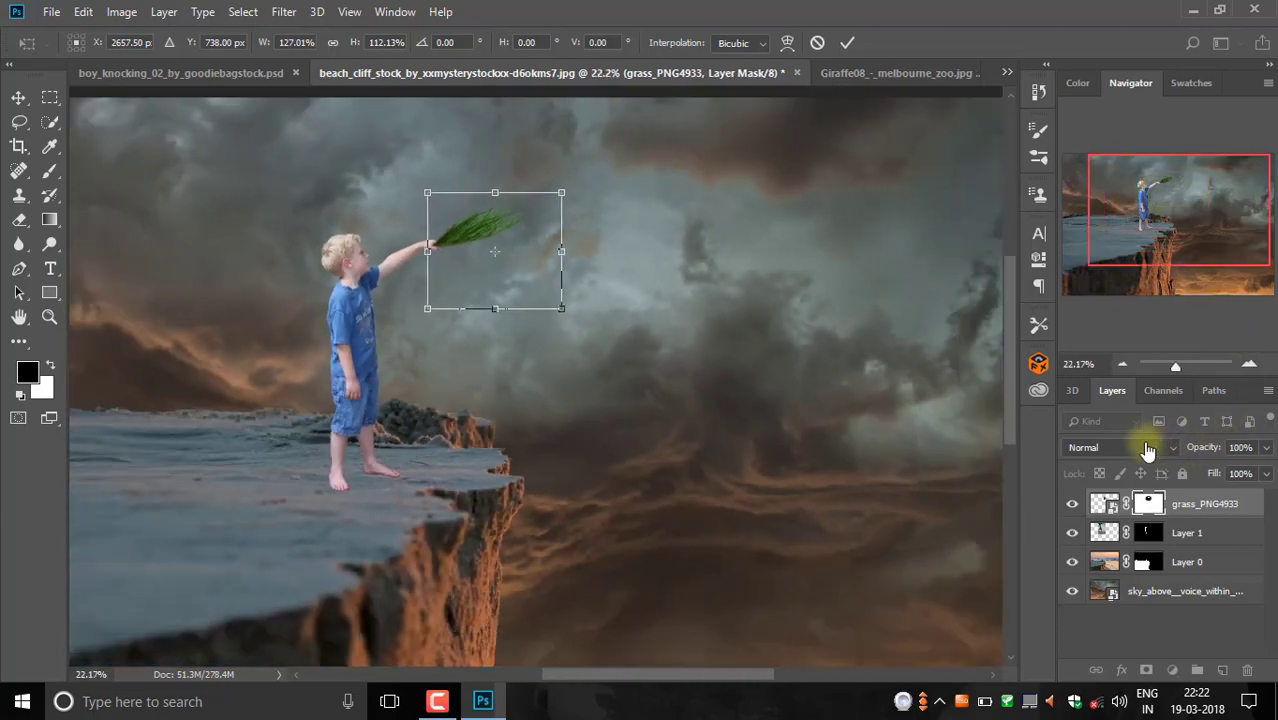
pyautogui.press('b')
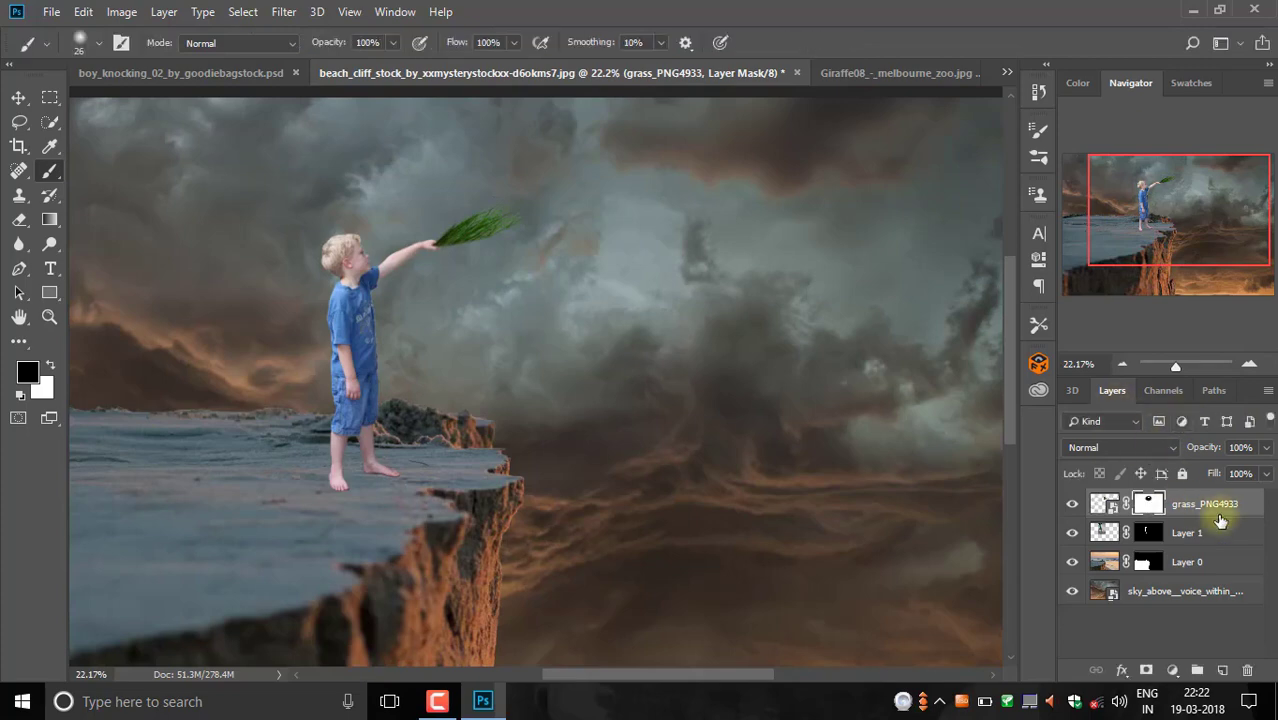
pyautogui.keyDown('ctrl'); pyautogui.click(1205, 533); pyautogui.keyUp('ctrl')
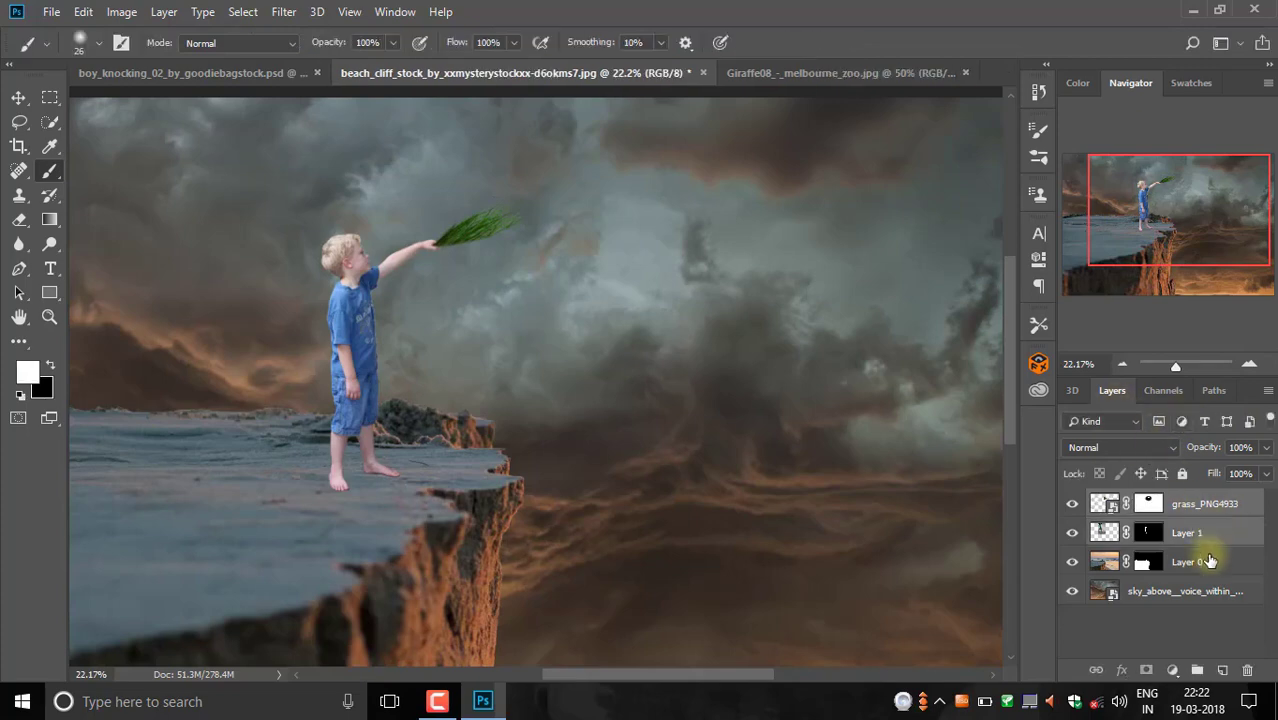
pyautogui.rightClick(1197, 533)
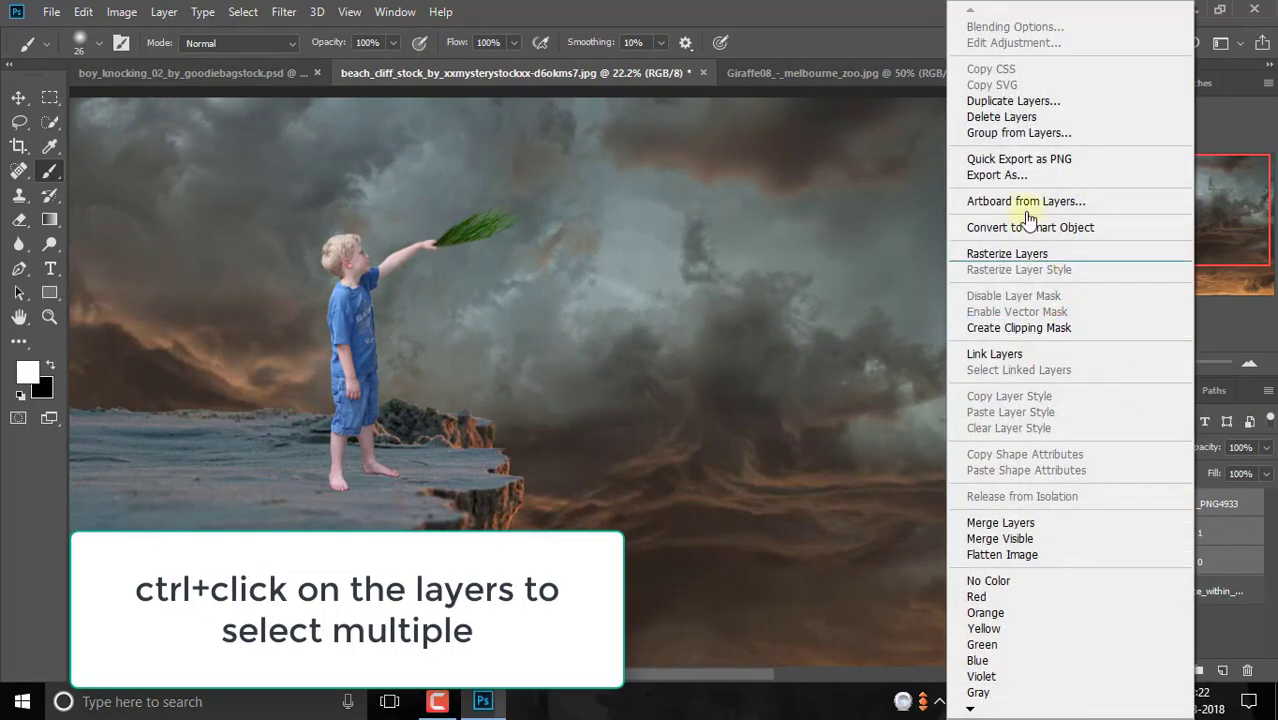
# - Group the selected boy, grass and cliff layers into Group 1
pyautogui.click(1058, 133)
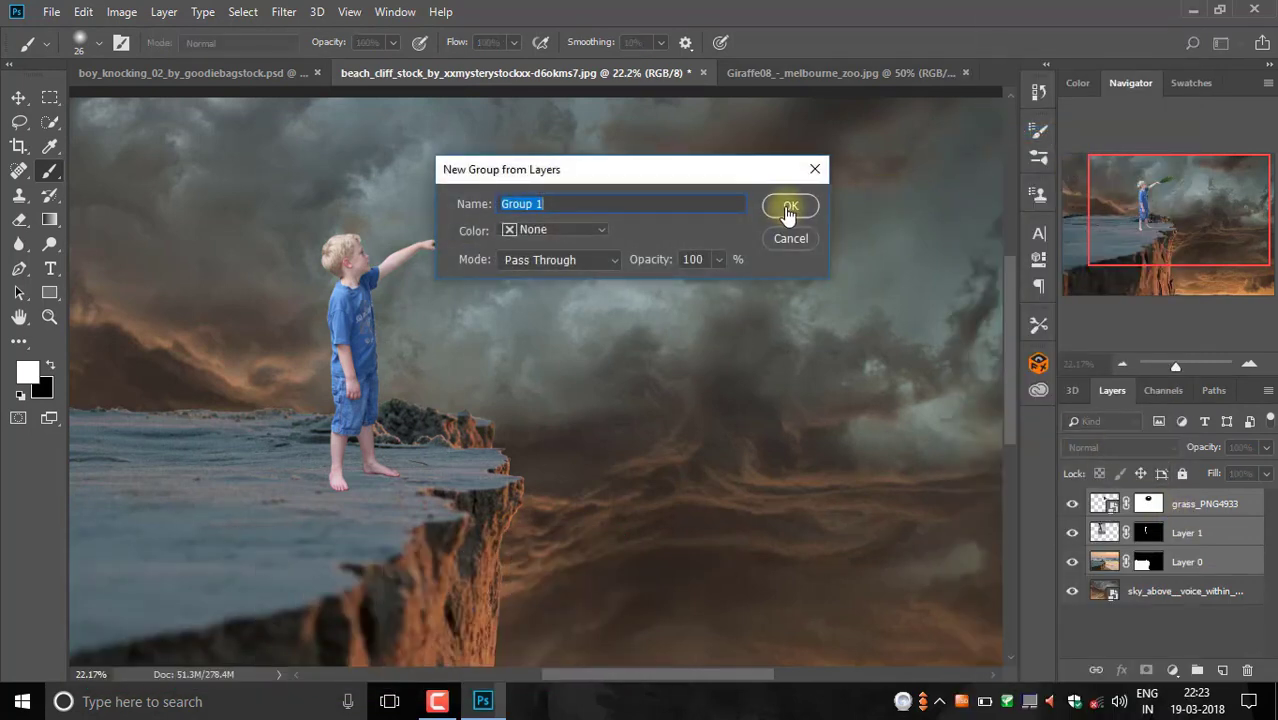
pyautogui.click(788, 205)
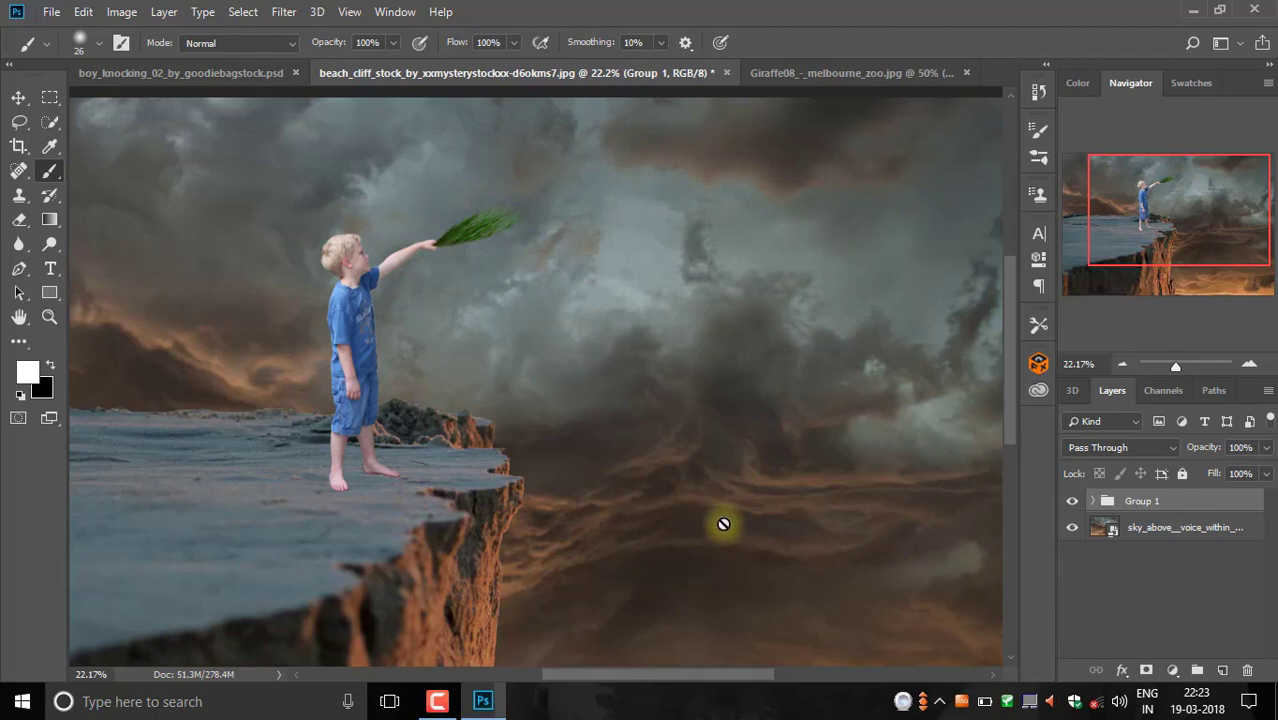
pyautogui.scroll(-1, 724, 520)
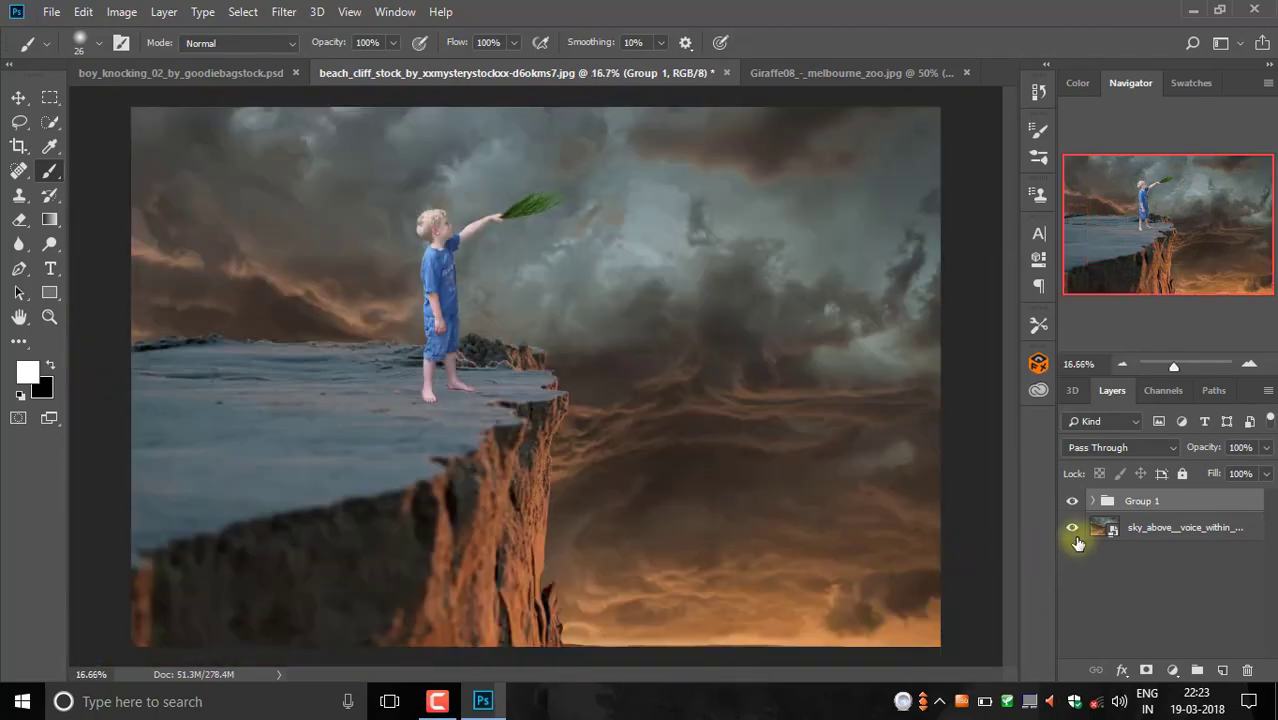
# - Shrink Group 1 to about 85% and shift it down and left
pyautogui.hotkey('ctrl', 't')
pyautogui.scroll(-1, 756, 489)
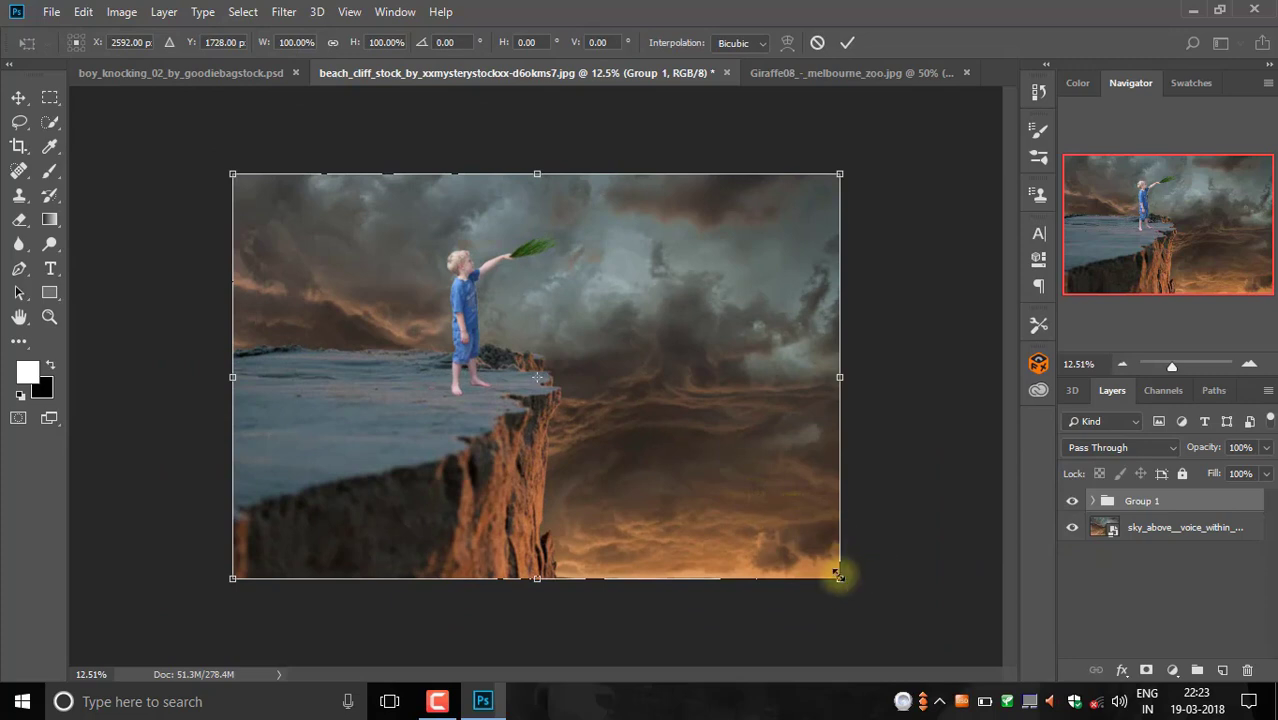
pyautogui.moveTo(838, 577); pyautogui.dragTo(798, 526)
pyautogui.moveTo(685, 456); pyautogui.dragTo(651, 487)
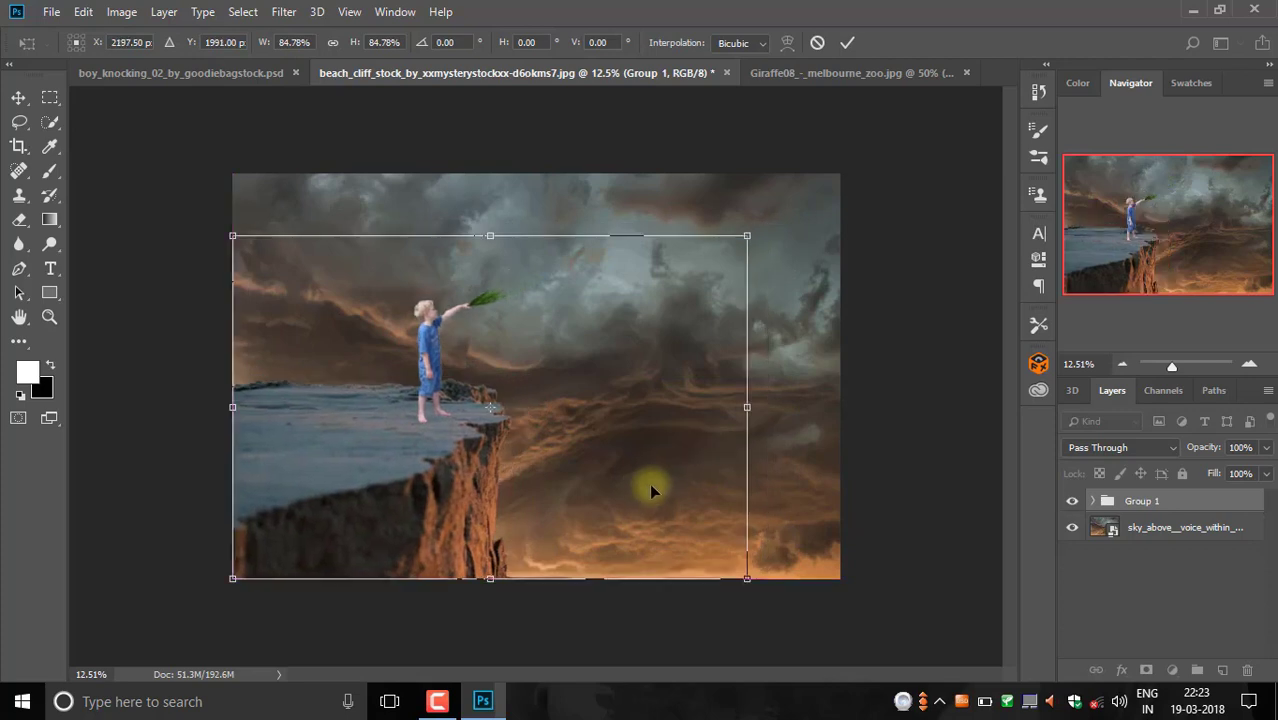
pyautogui.press('Return')
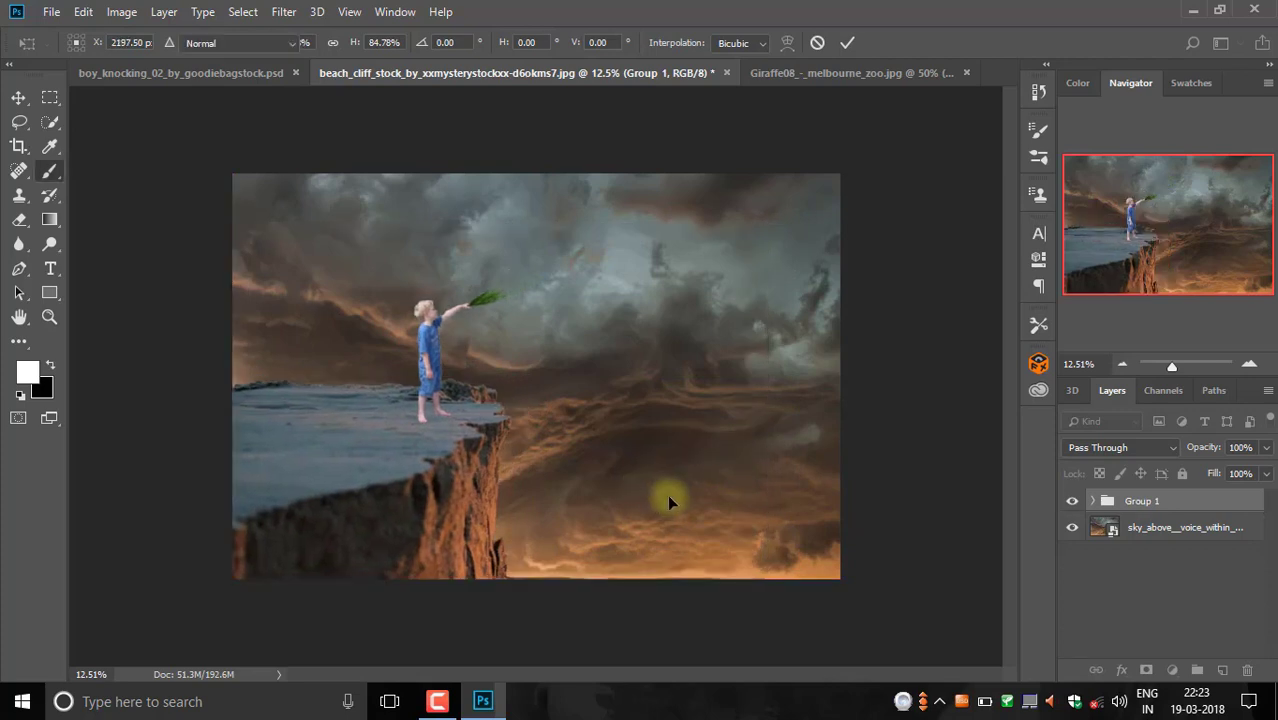
pyautogui.press('b')
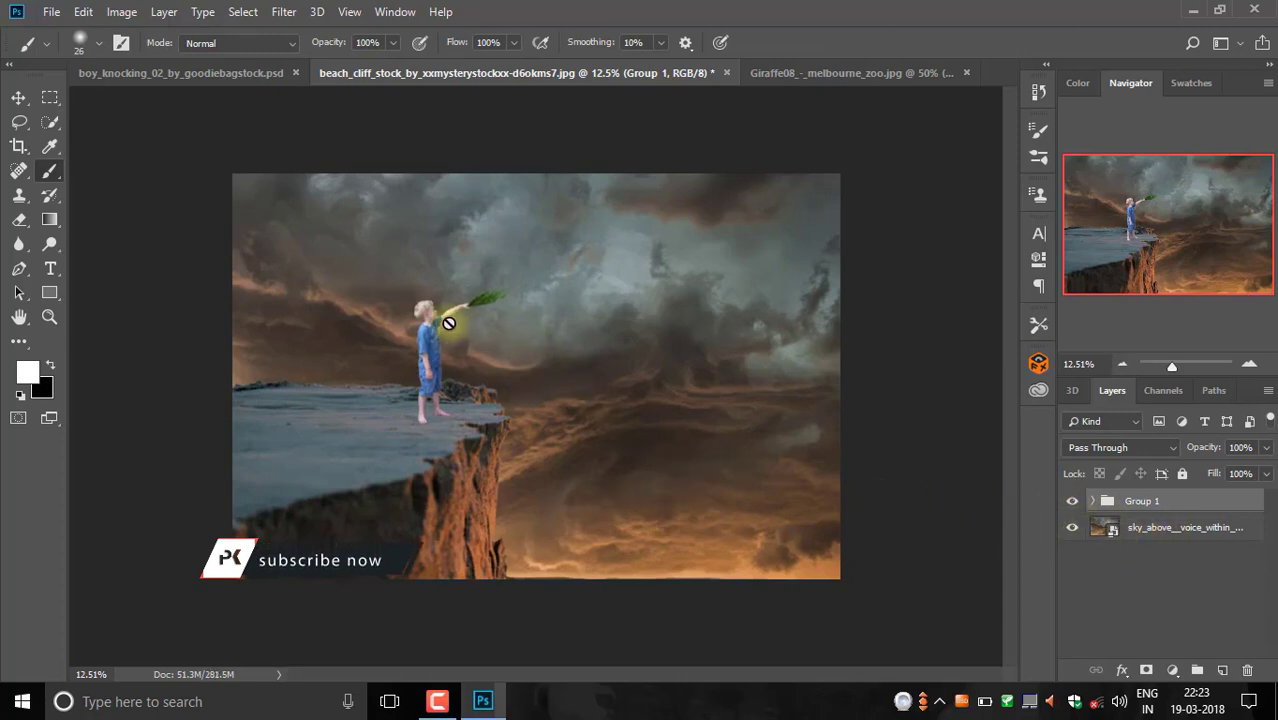
# - Expand Group 1 and select Layer 0, the cliff layer
pyautogui.click(1094, 501)
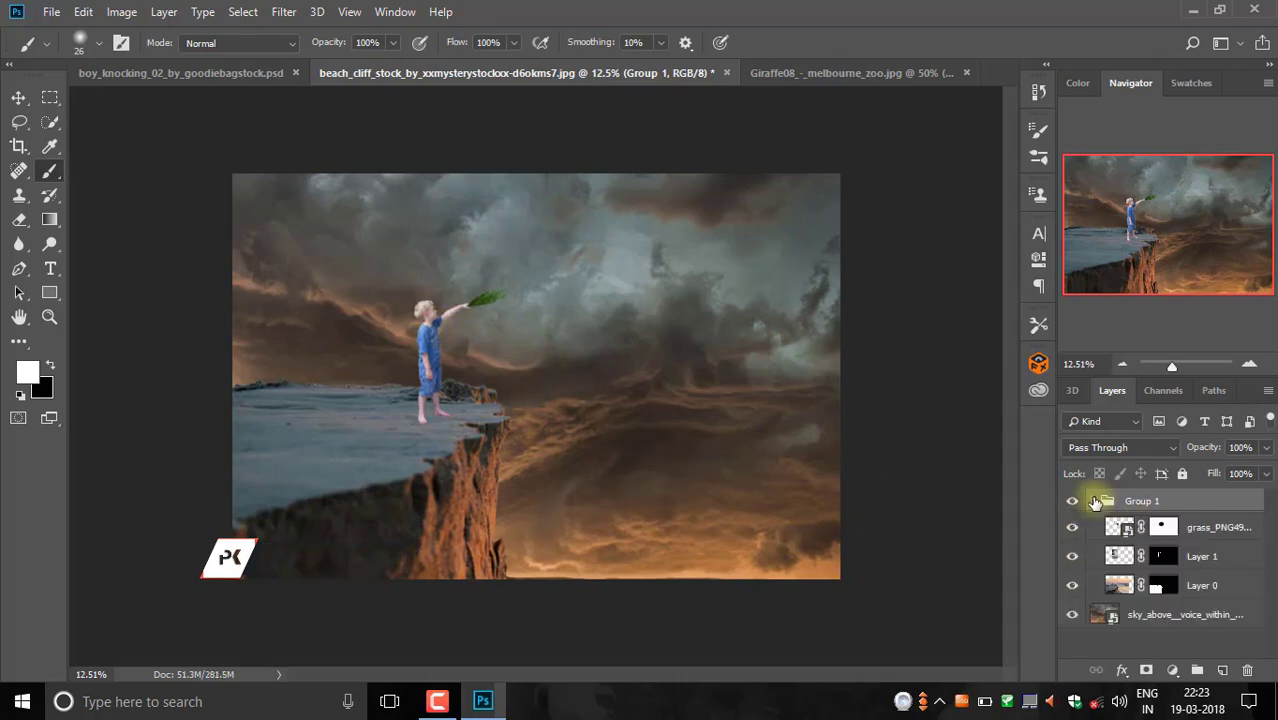
pyautogui.click(1165, 533)
pyautogui.click(1207, 538)
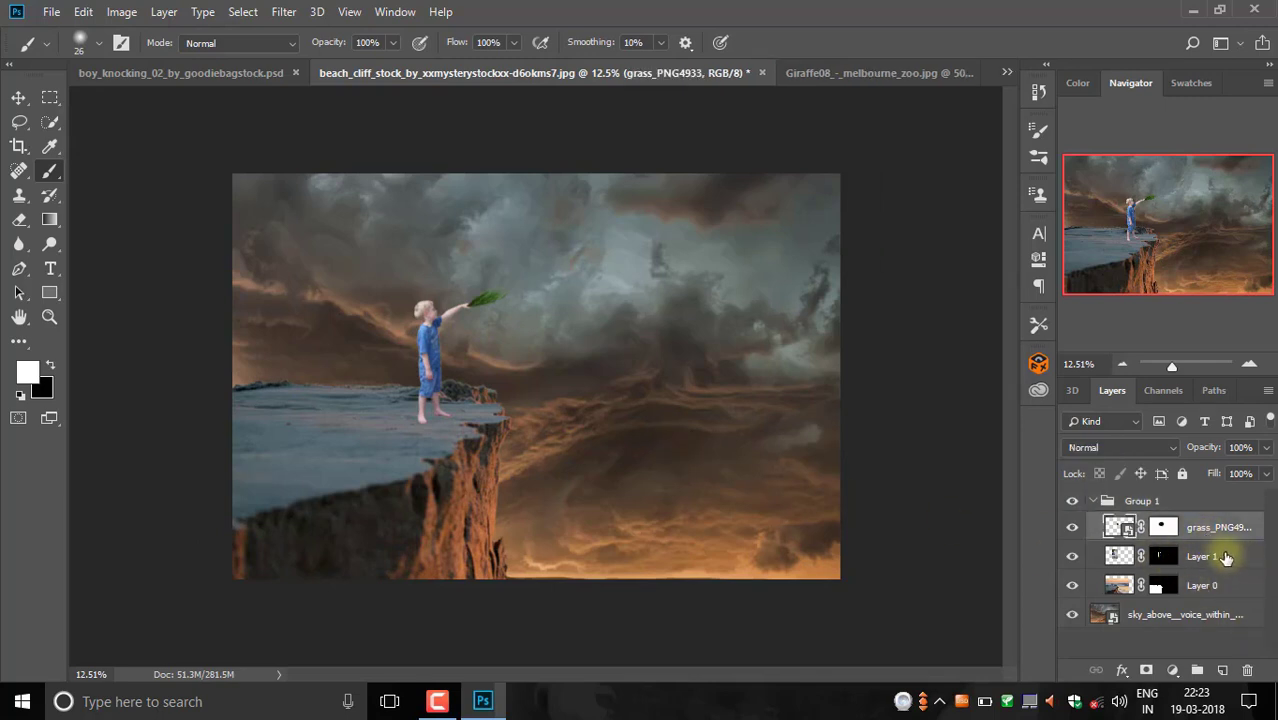
pyautogui.click(1220, 558)
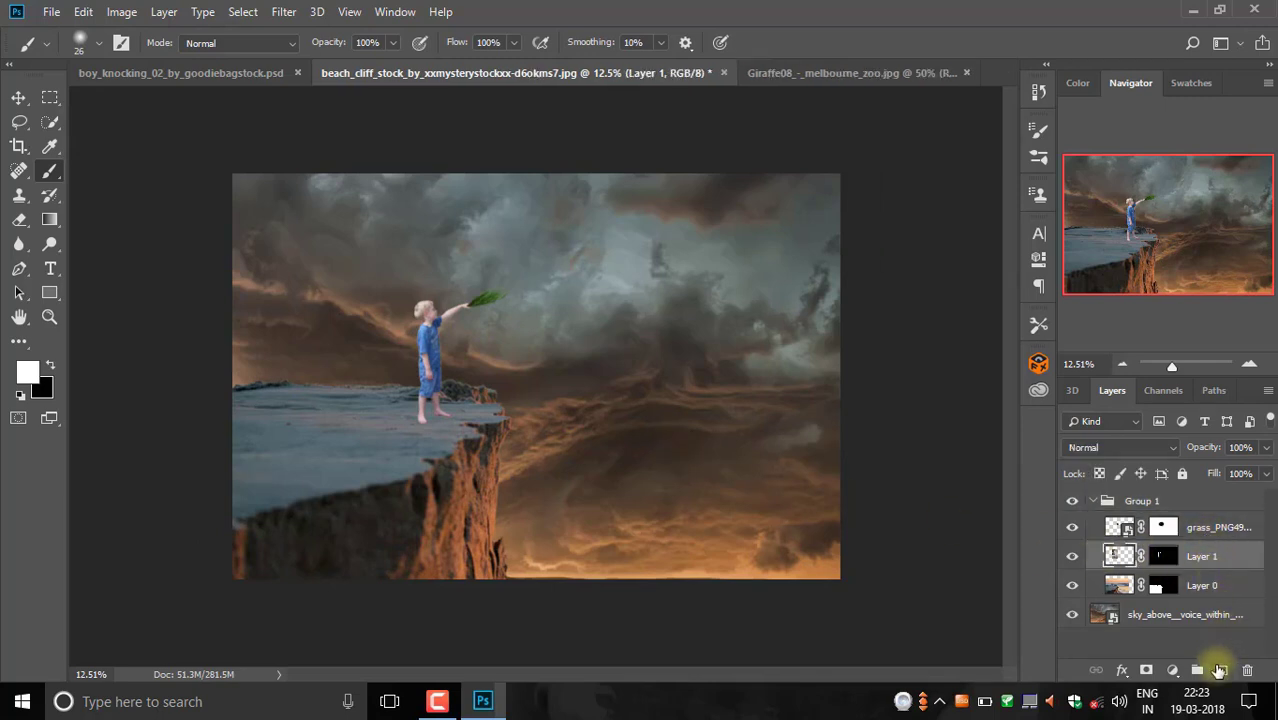
pyautogui.click(1172, 557)
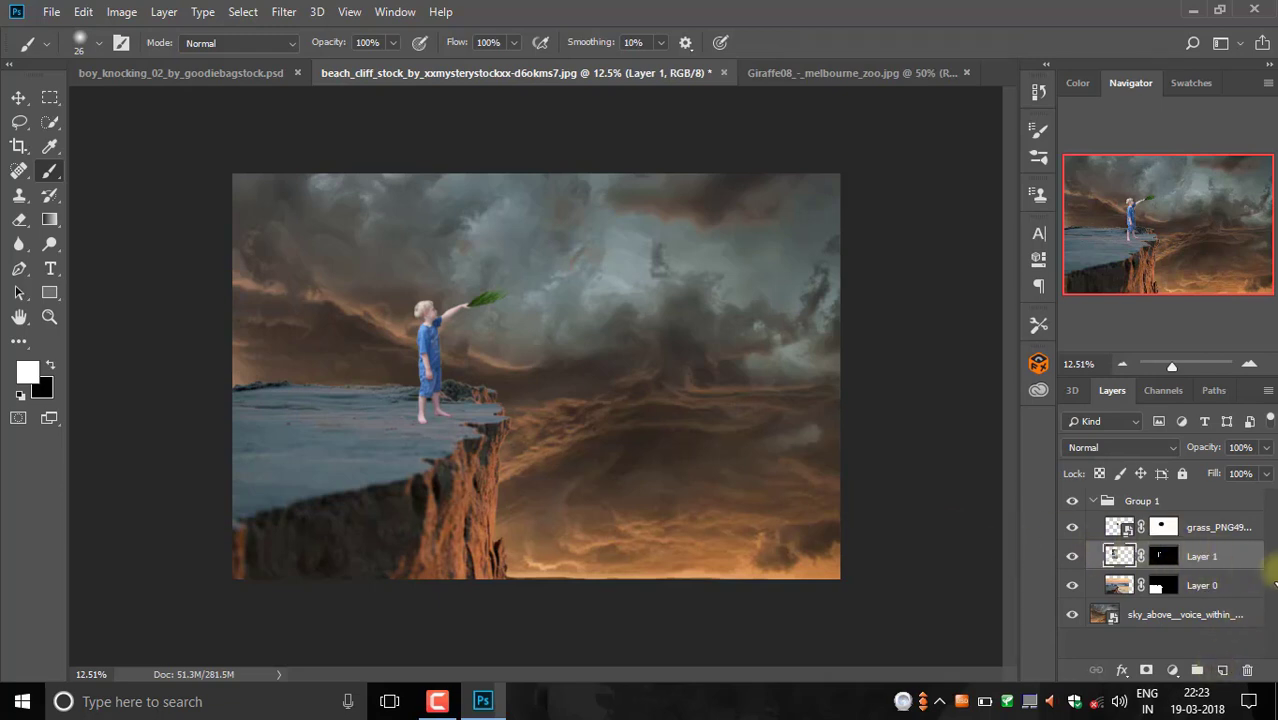
pyautogui.click(1226, 594)
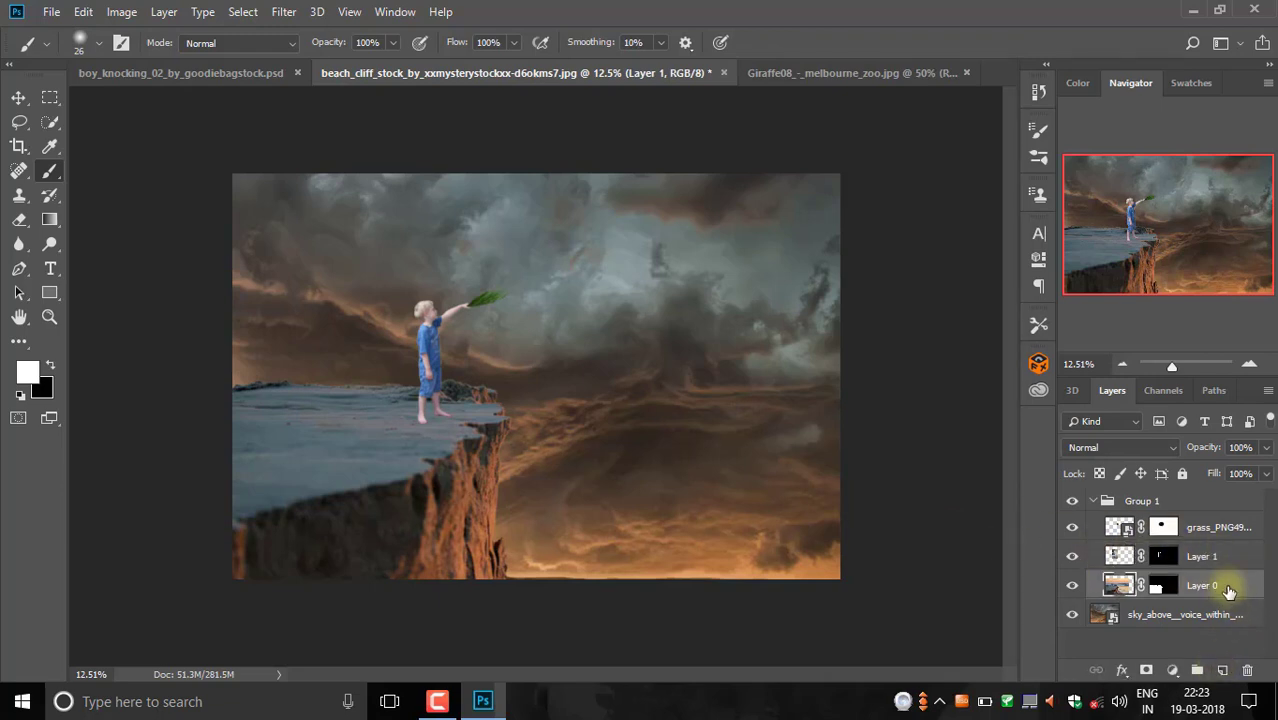
# - Add Layer 2 above Layer 0 and fill the boy's silhouette selection with black
pyautogui.press('x')
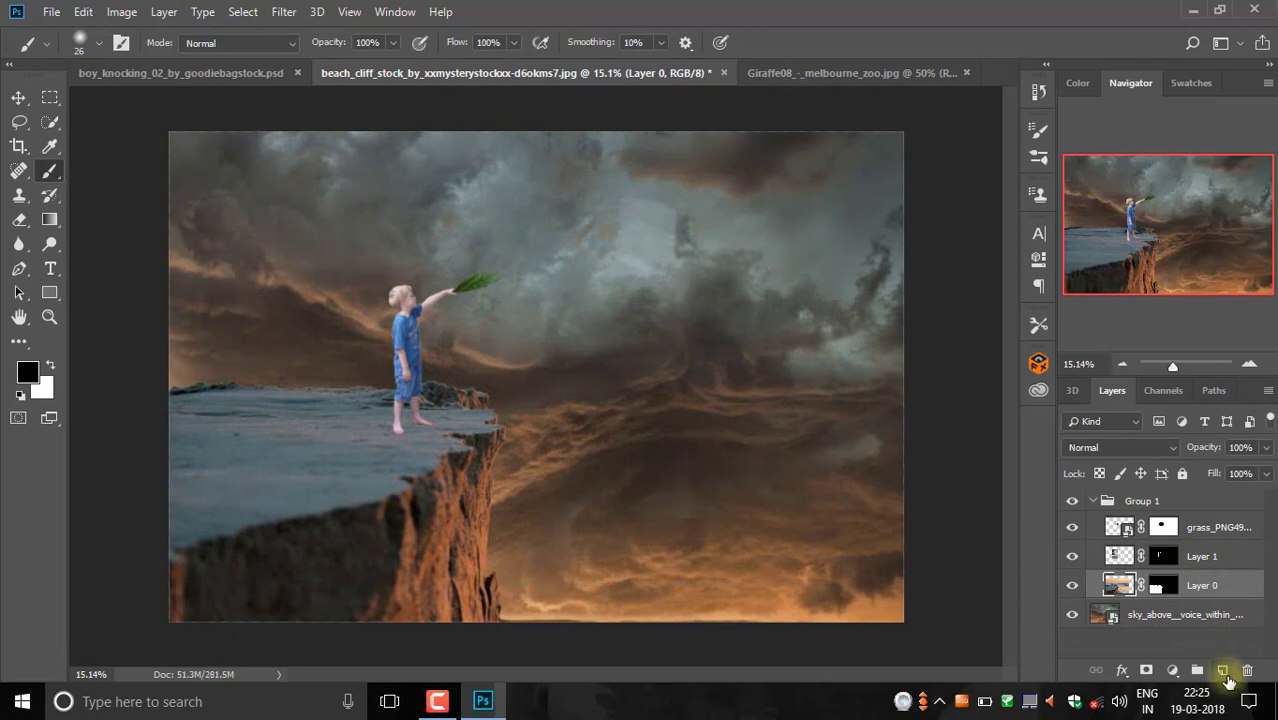
pyautogui.click(1224, 670)
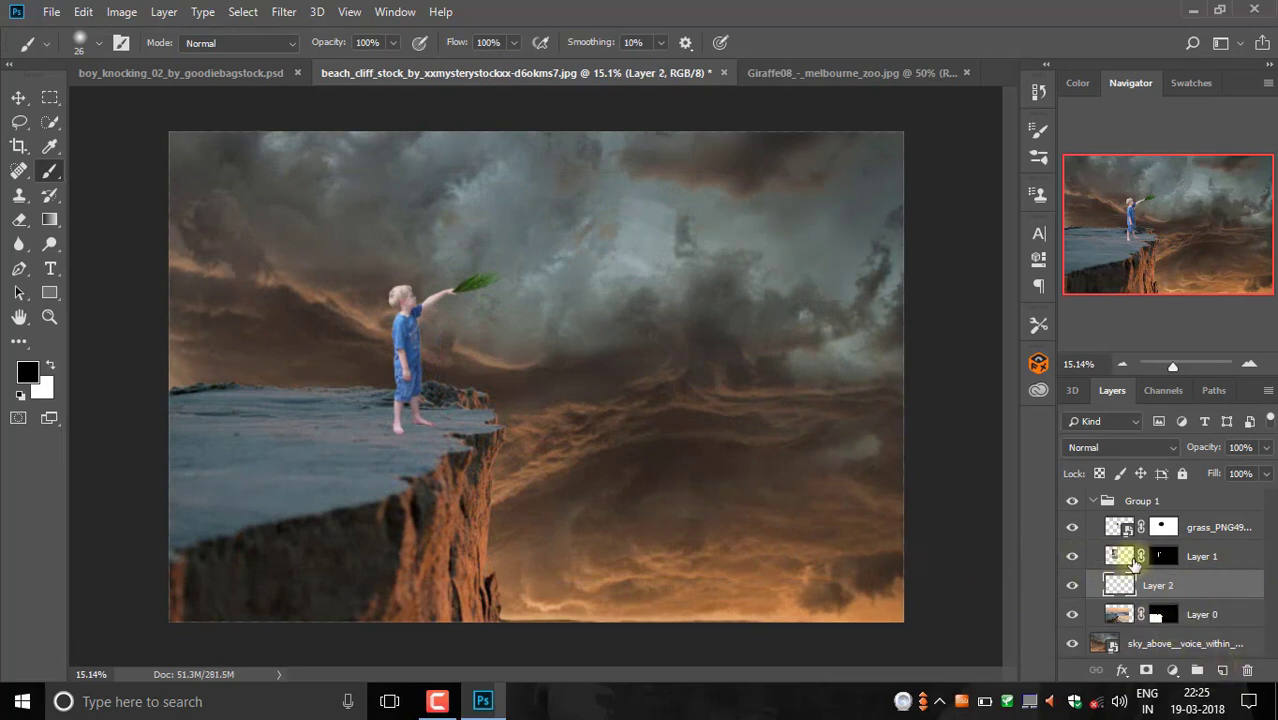
pyautogui.keyDown('ctrl'); pyautogui.click(1140, 560); pyautogui.keyUp('ctrl')
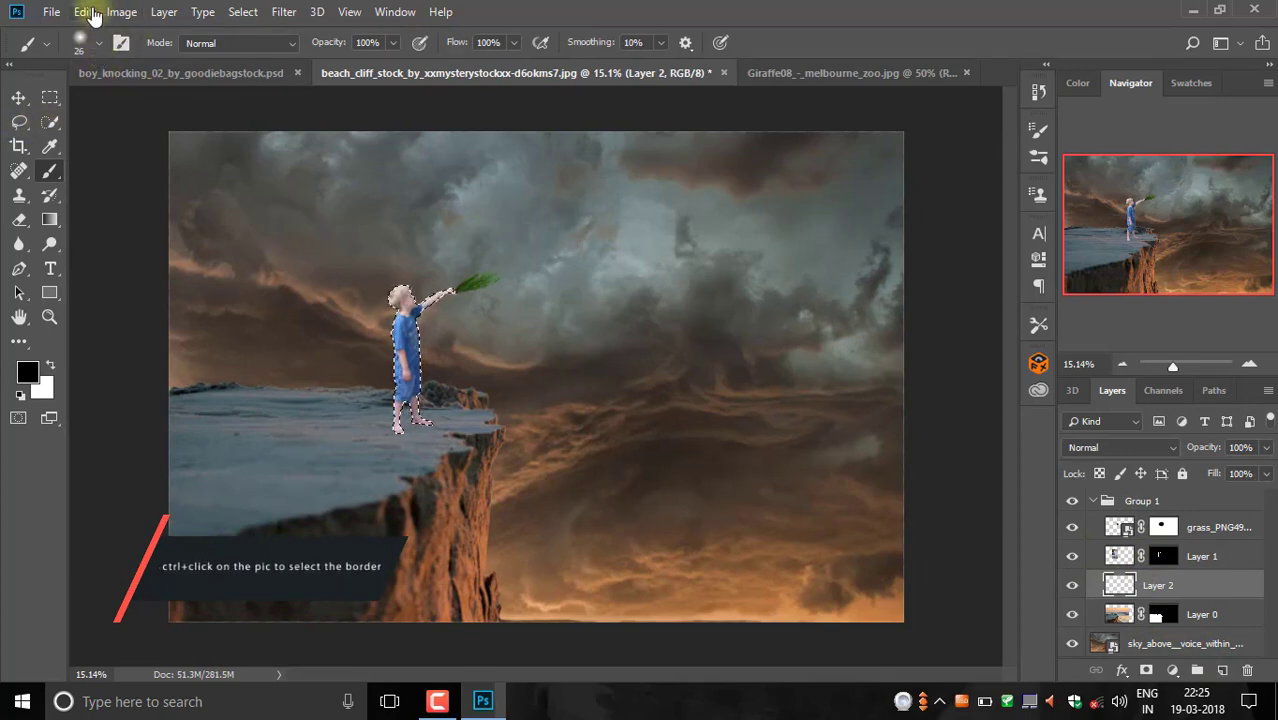
pyautogui.click(88, 14)
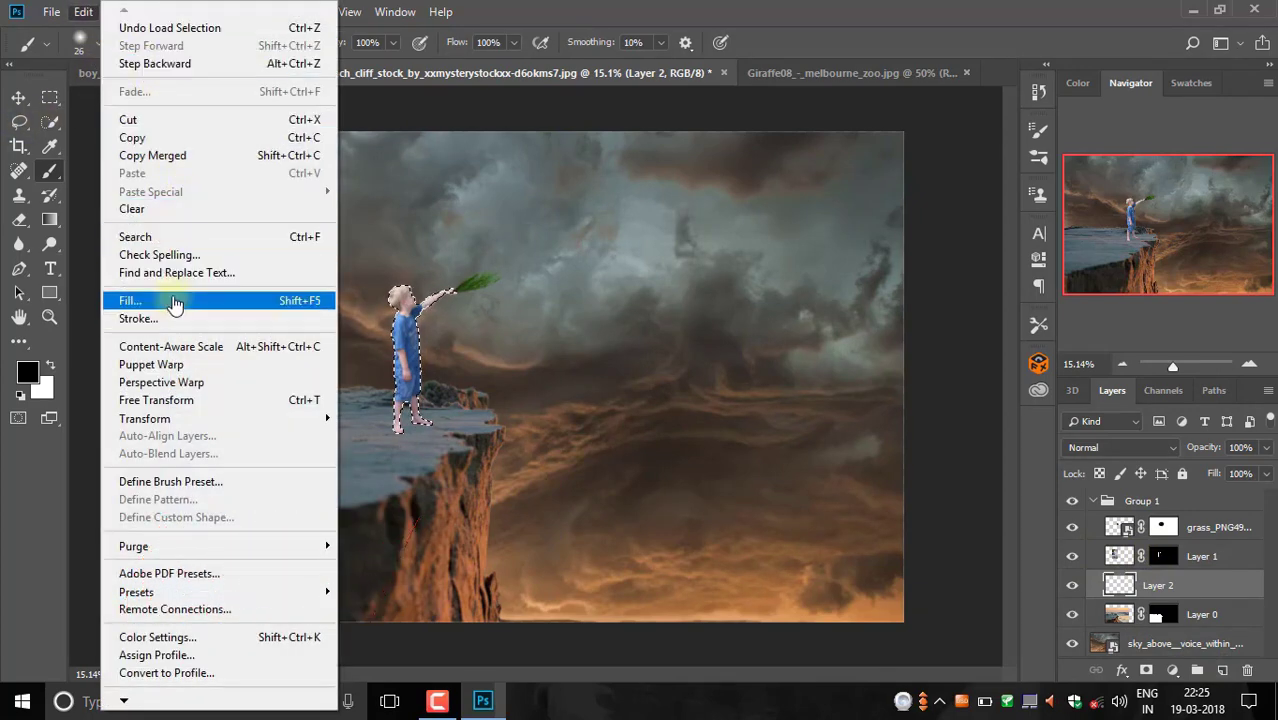
pyautogui.click(177, 300)
pyautogui.click(308, 225)
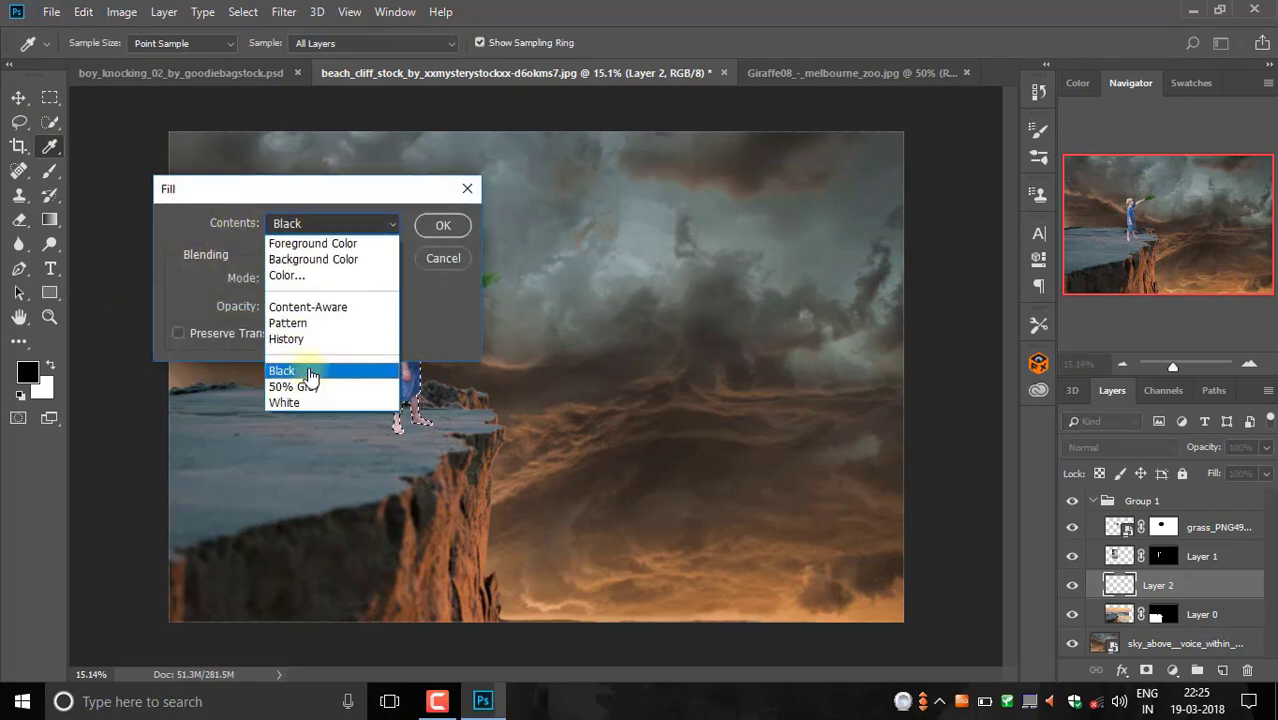
pyautogui.click(305, 367)
pyautogui.click(452, 224)
pyautogui.press('b')
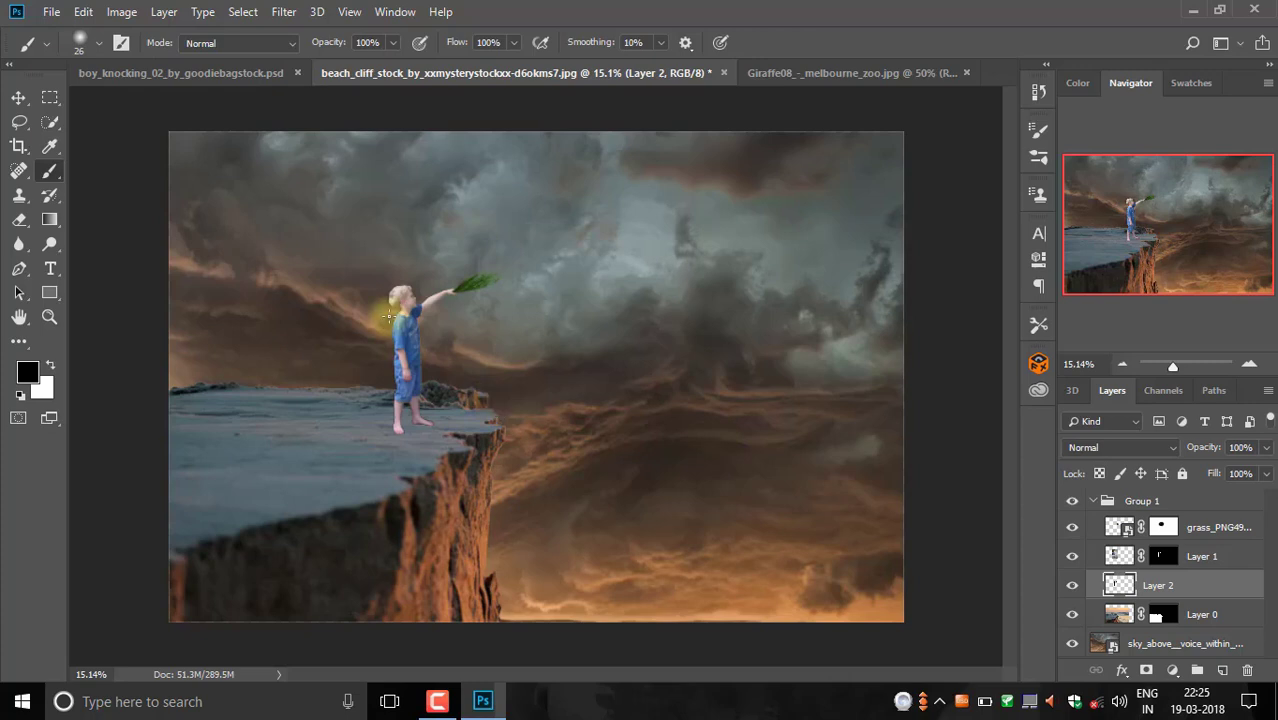
# - Distort the black silhouette to lay it flat across the cliff as a shadow
pyautogui.scroll(1, 388, 316)
pyautogui.scroll(1, 400, 328)
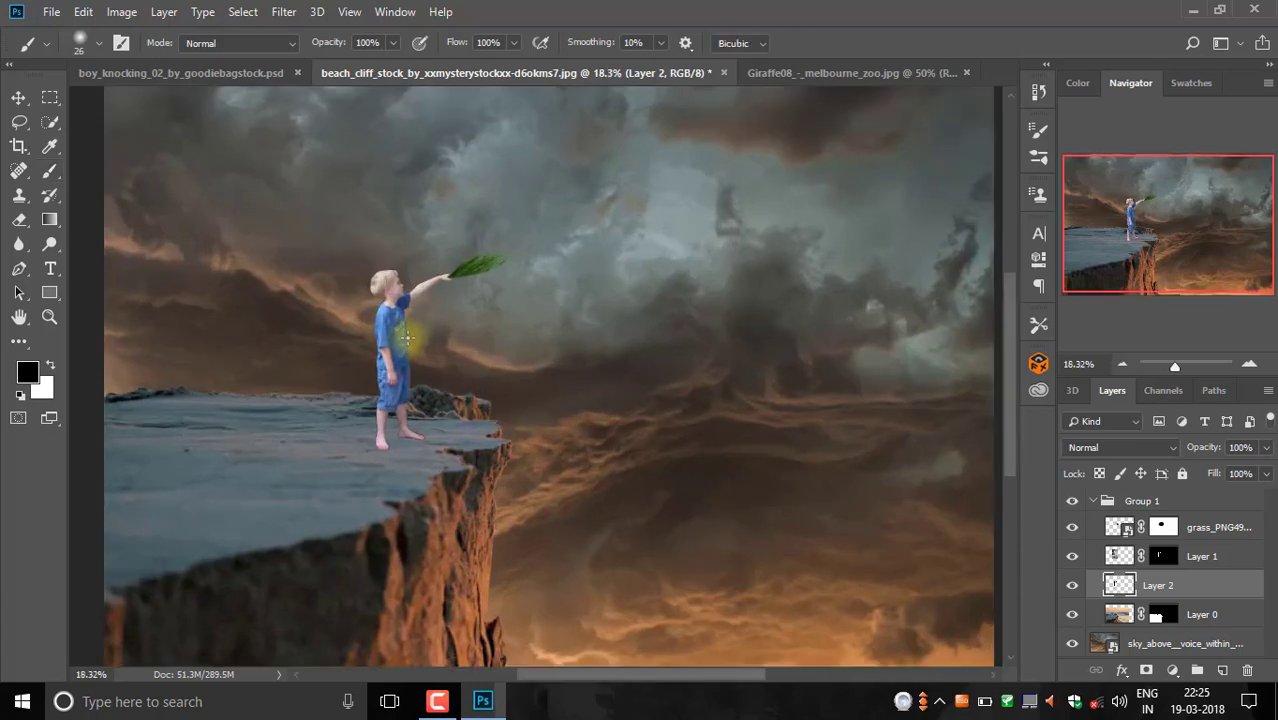
pyautogui.hotkey('ctrl', 't')
pyautogui.scroll(1, 421, 355)
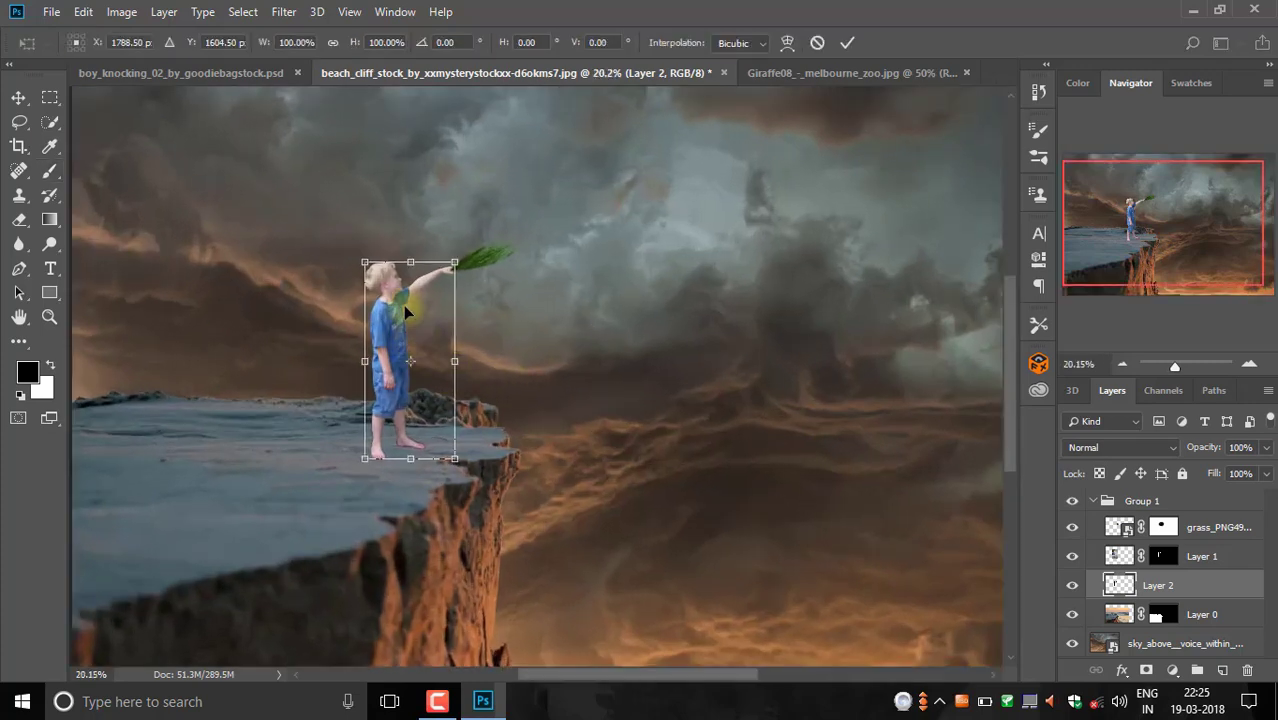
pyautogui.rightClick(409, 302)
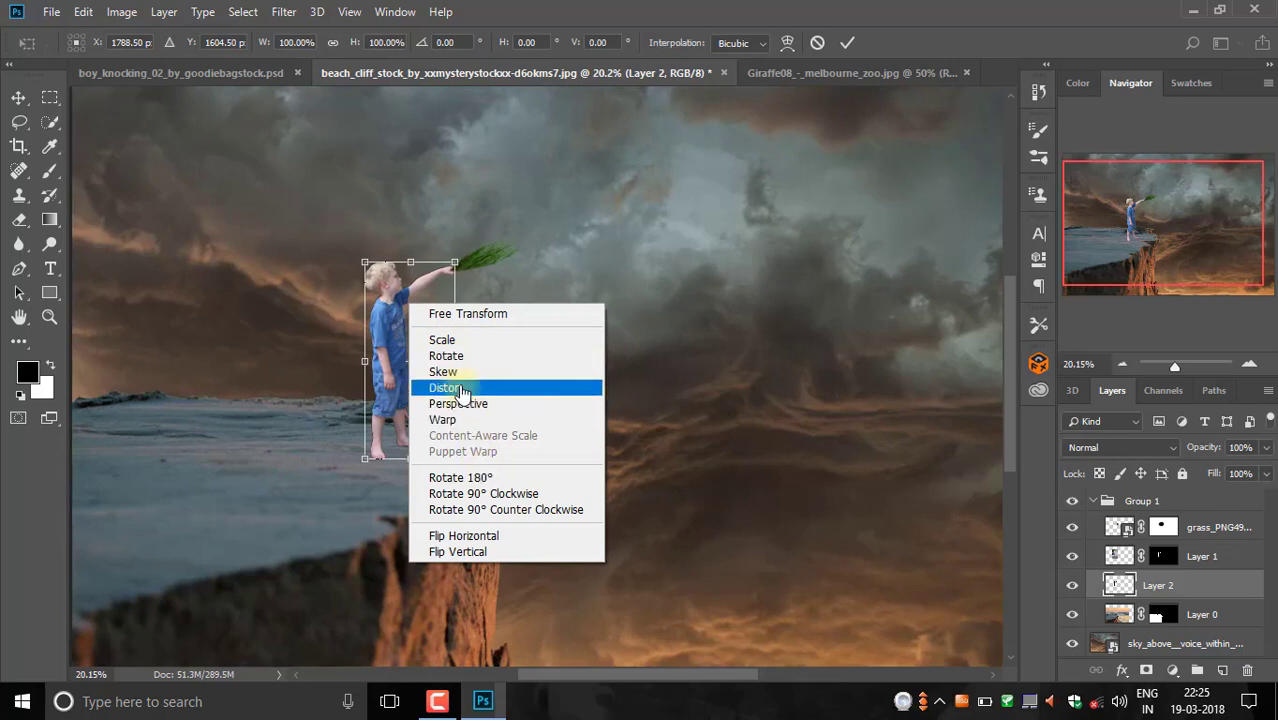
pyautogui.click(455, 387)
pyautogui.moveTo(413, 266)
pyautogui.mouseDown()
pyautogui.moveTo(226, 400)
pyautogui.moveTo(194, 442)
pyautogui.mouseUp()
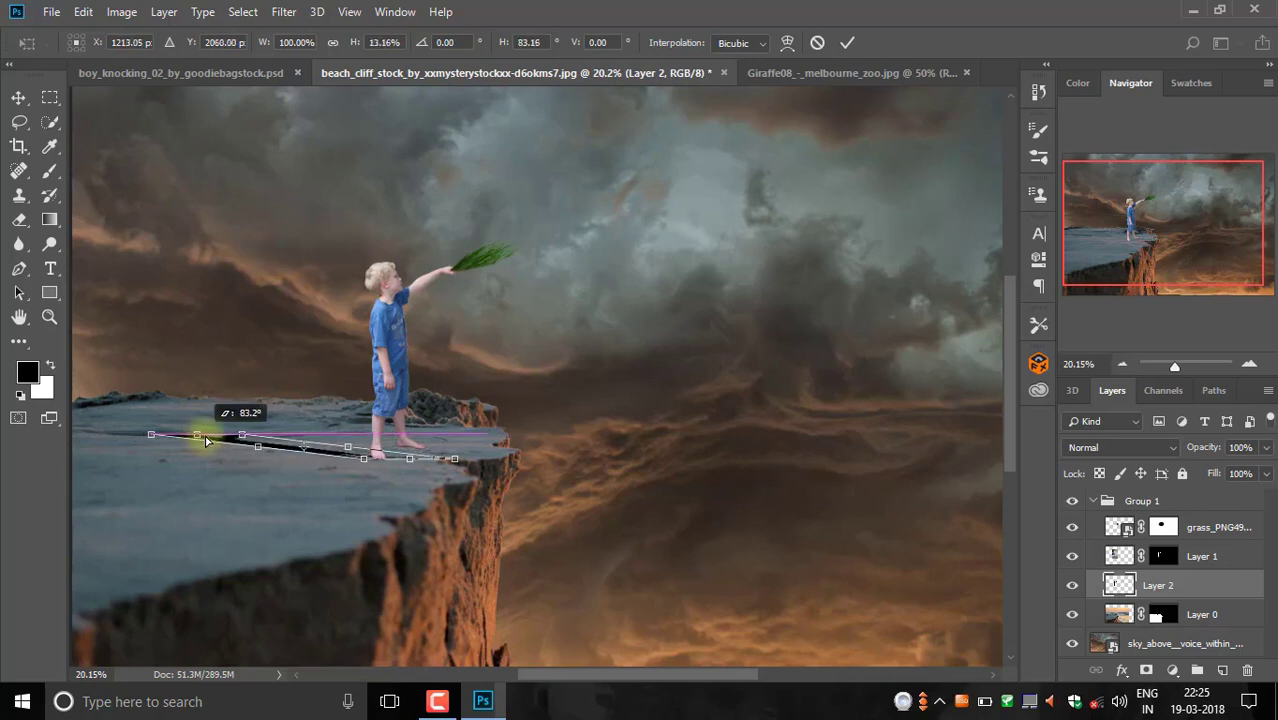
pyautogui.moveTo(206, 441); pyautogui.dragTo(232, 418)
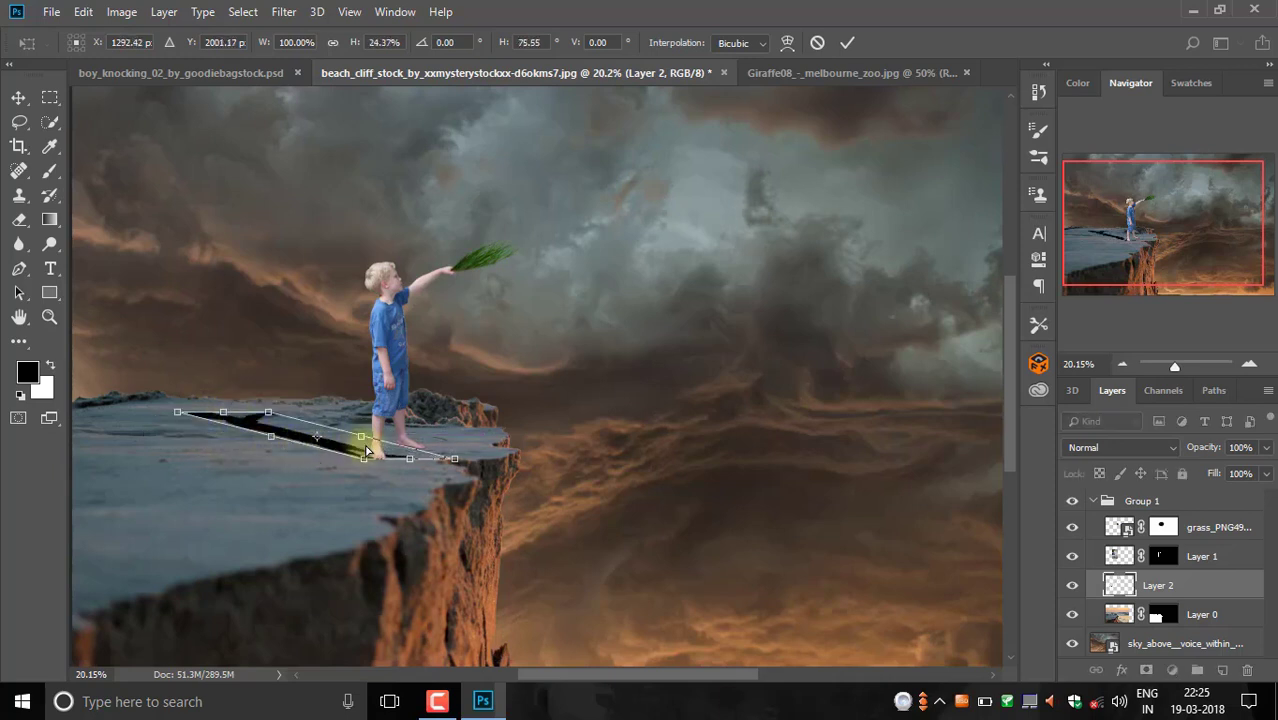
pyautogui.moveTo(378, 452)
pyautogui.mouseDown()
pyautogui.moveTo(387, 437)
pyautogui.moveTo(376, 458)
pyautogui.mouseUp()
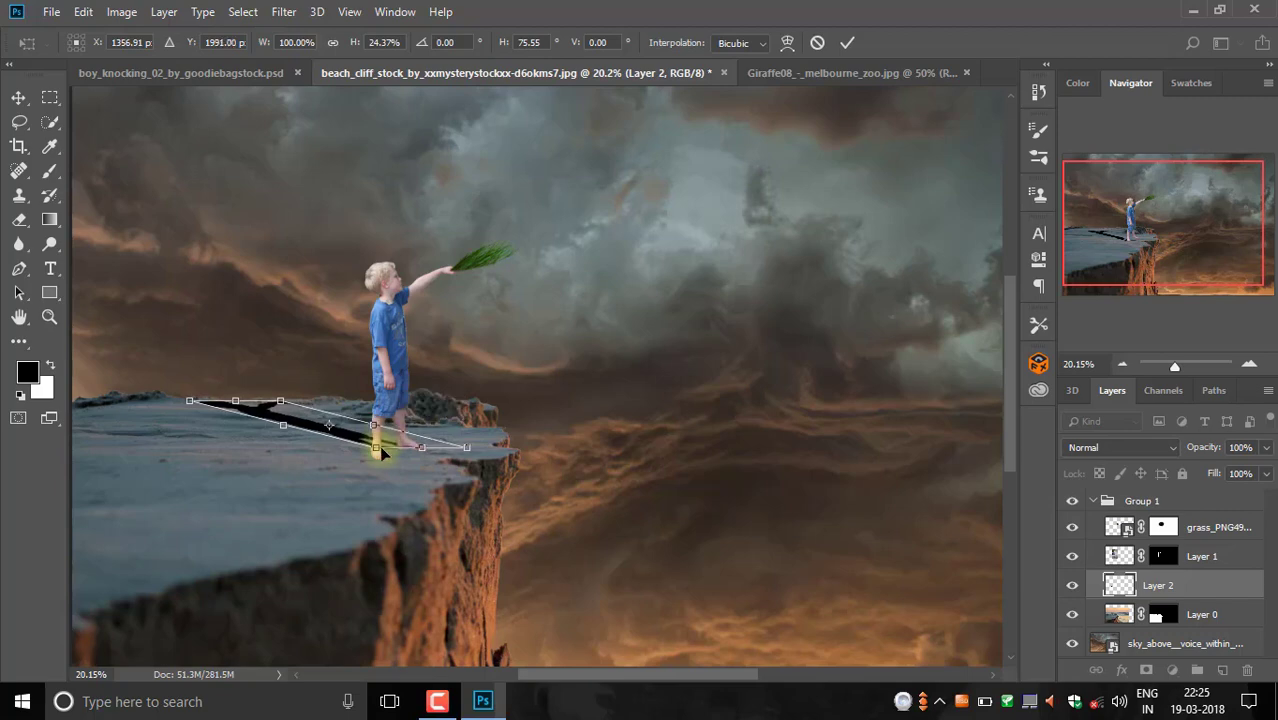
# - Align the shadow with the boy's feet, shorten it, and switch to the Giraffe08 photo
pyautogui.scroll(1, 393, 452)
pyautogui.scroll(1, 393, 452)
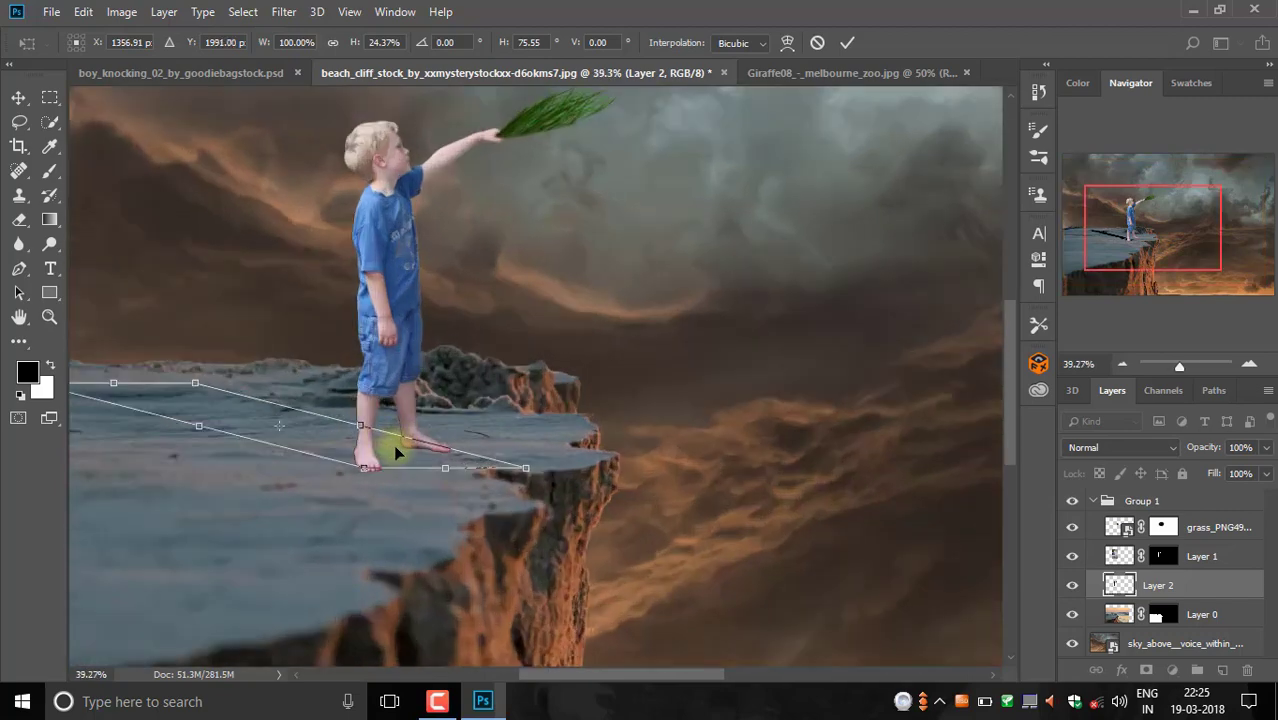
pyautogui.scroll(1, 393, 452)
pyautogui.moveTo(408, 458); pyautogui.dragTo(398, 447)
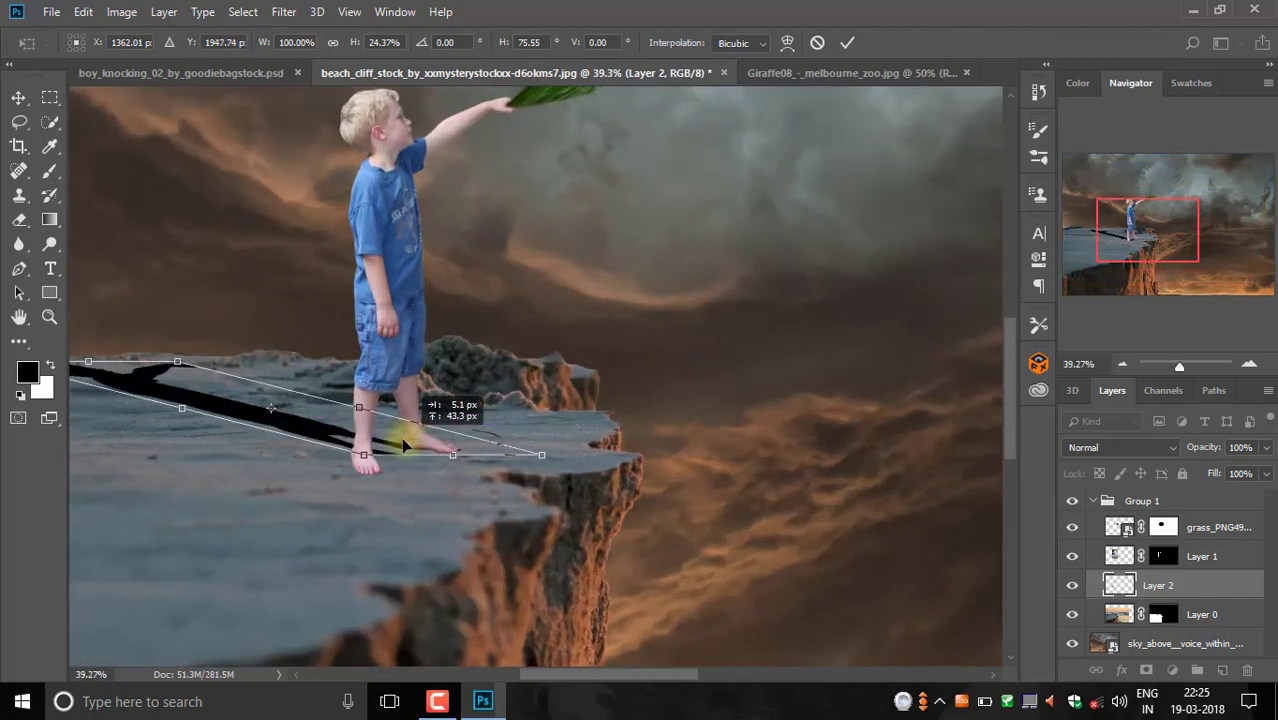
pyautogui.scroll(-1, 395, 450)
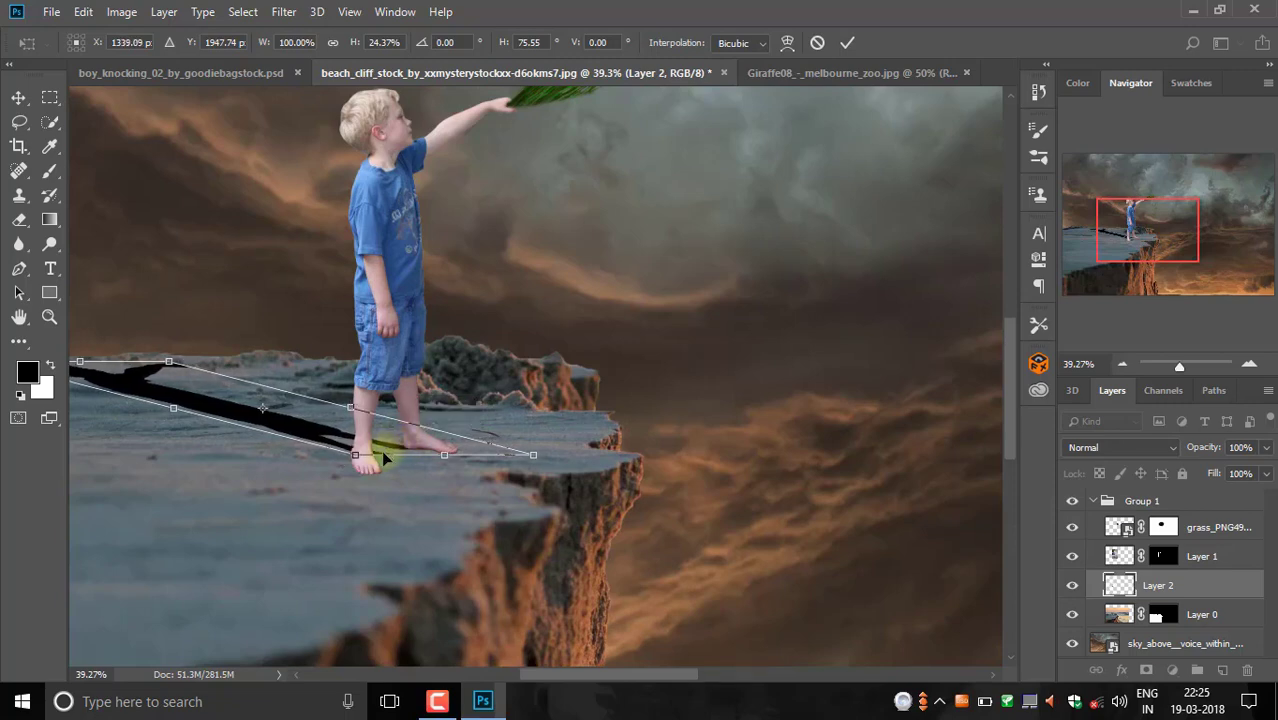
pyautogui.scroll(-1, 390, 452)
pyautogui.scroll(-1, 385, 454)
pyautogui.scroll(-1, 377, 455)
pyautogui.scroll(-1, 377, 455)
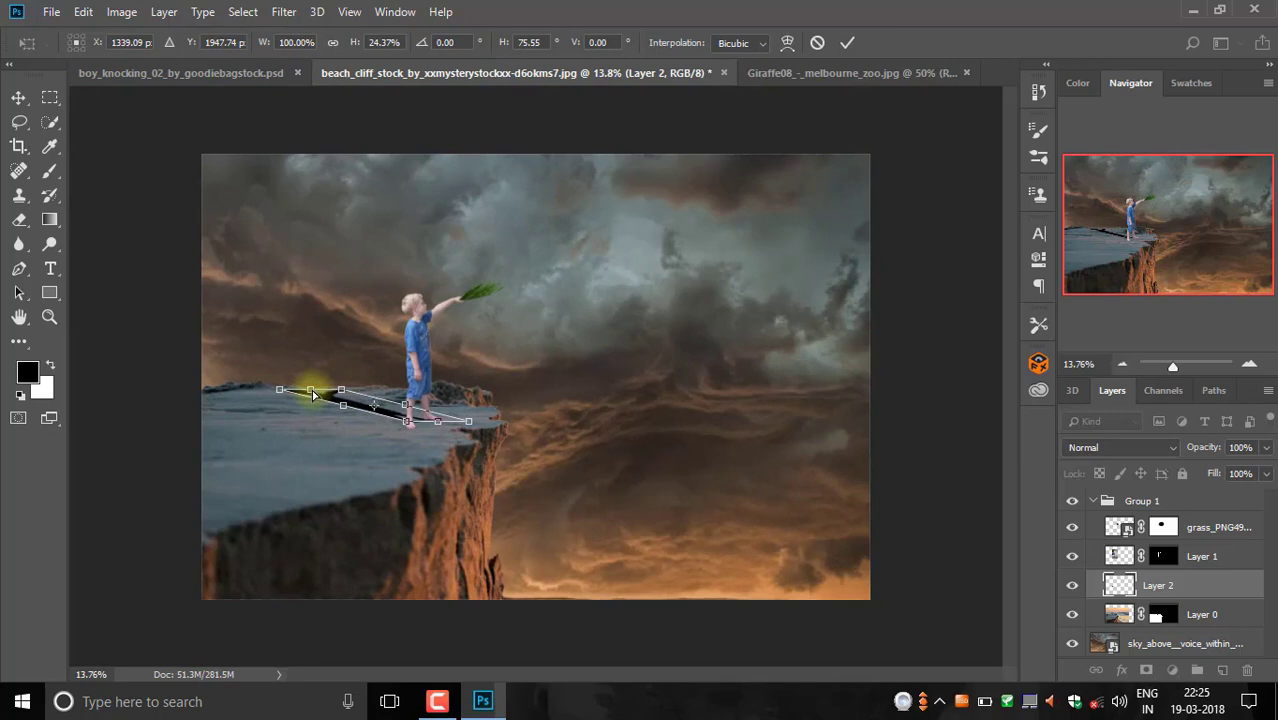
pyautogui.moveTo(312, 397); pyautogui.dragTo(326, 401)
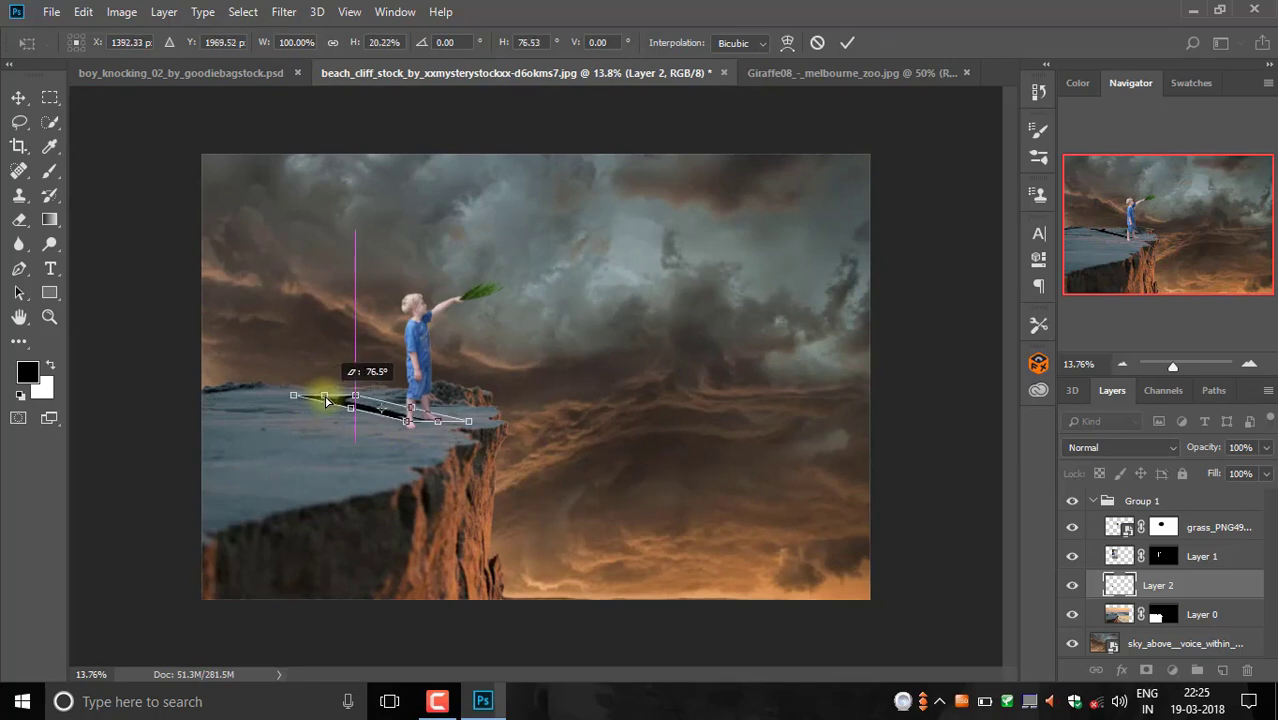
pyautogui.scroll(-2, 385, 452)
pyautogui.press('Return')
pyautogui.press('b')
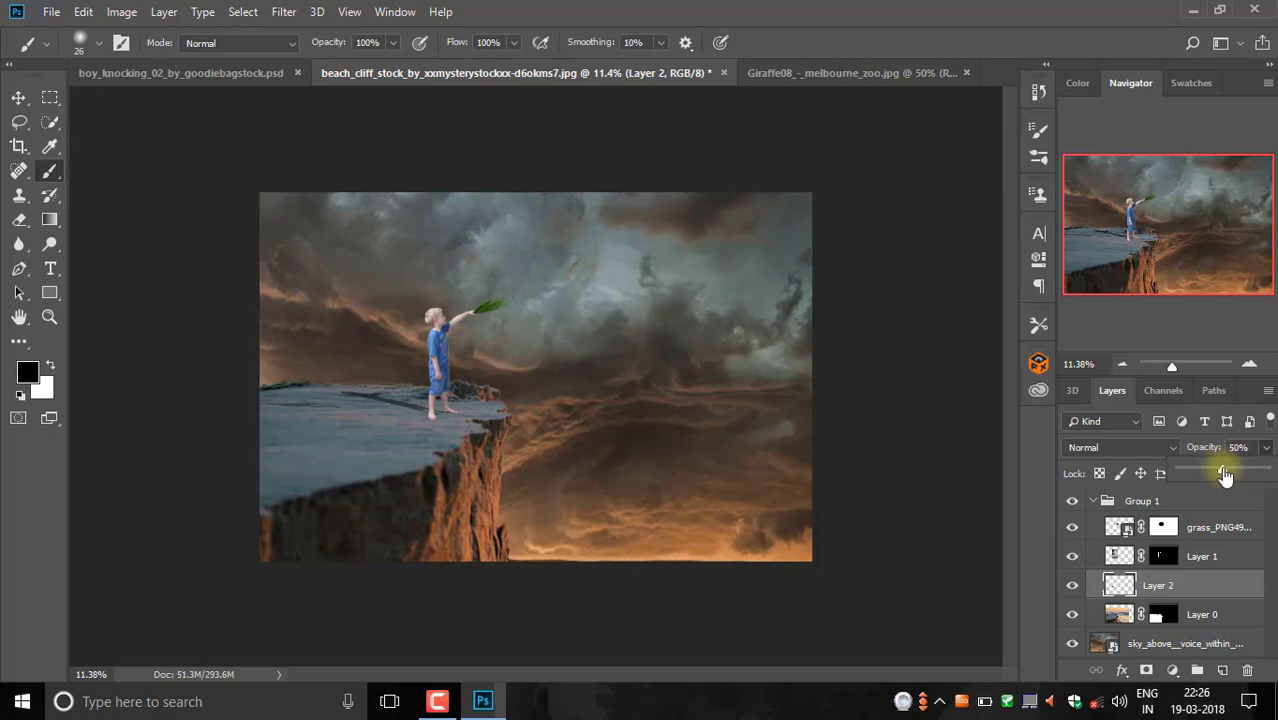
pyautogui.click(838, 84)
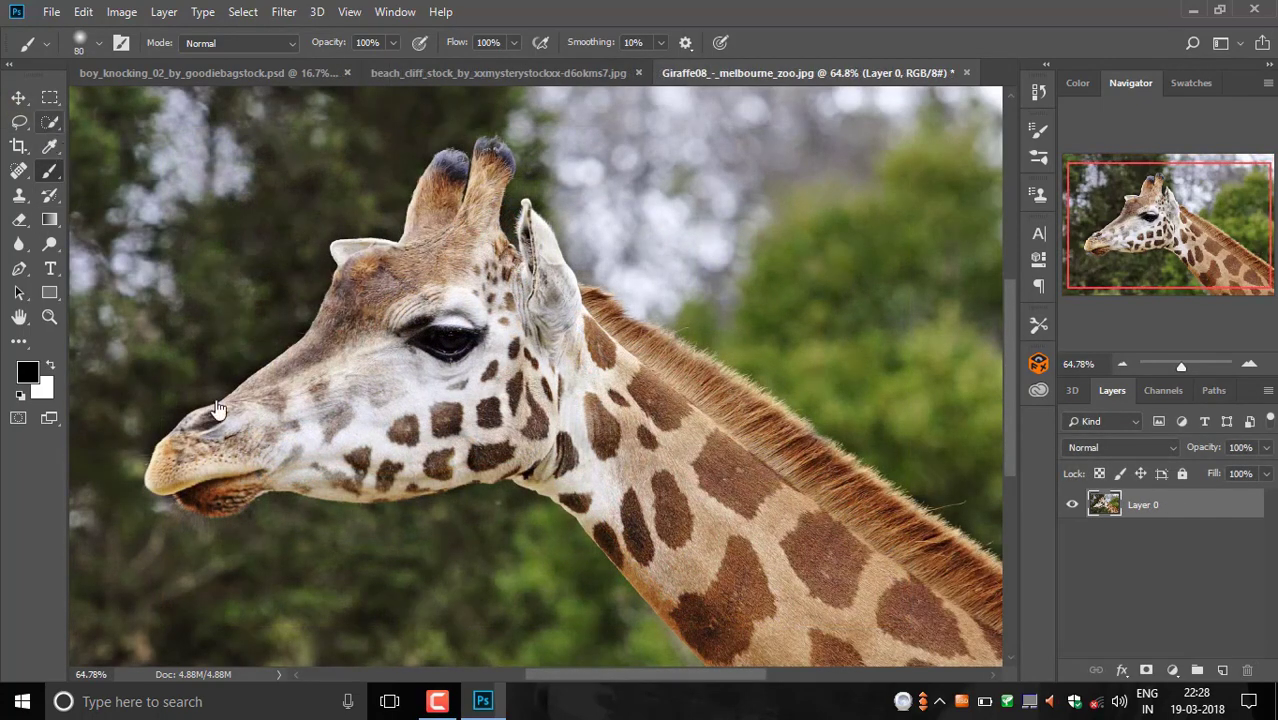
# - Quick-select the giraffe's head and neck, including the head top and ear
pyautogui.press('w')
pyautogui.scroll(1, 235, 460)
pyautogui.scroll(1, 235, 460)
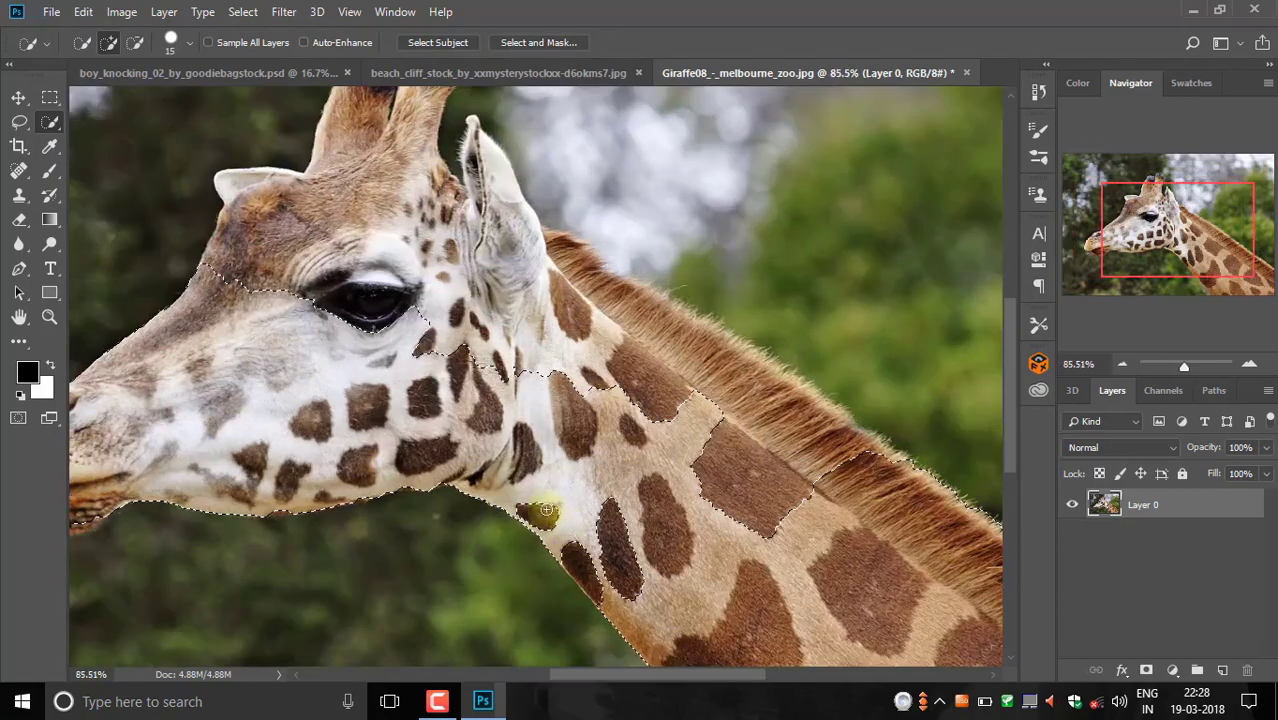
pyautogui.moveTo(547, 510)
pyautogui.mouseDown()
pyautogui.moveTo(571, 331)
pyautogui.moveTo(308, 214)
pyautogui.moveTo(551, 271)
pyautogui.mouseUp()
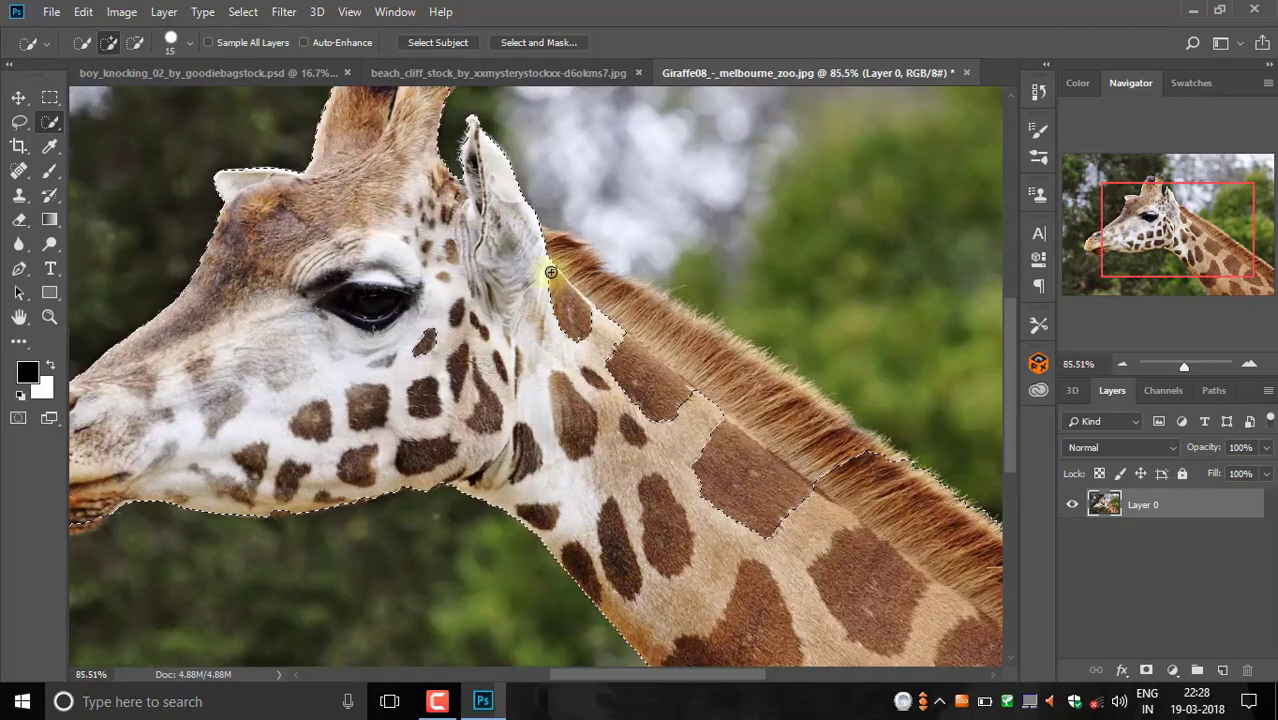
# - Mask out the giraffe's background and drag the cut-out into the cliff composite
pyautogui.scroll(2, 521, 256)
pyautogui.scroll(-2, 491, 277)
pyautogui.scroll(4, 300, 440)
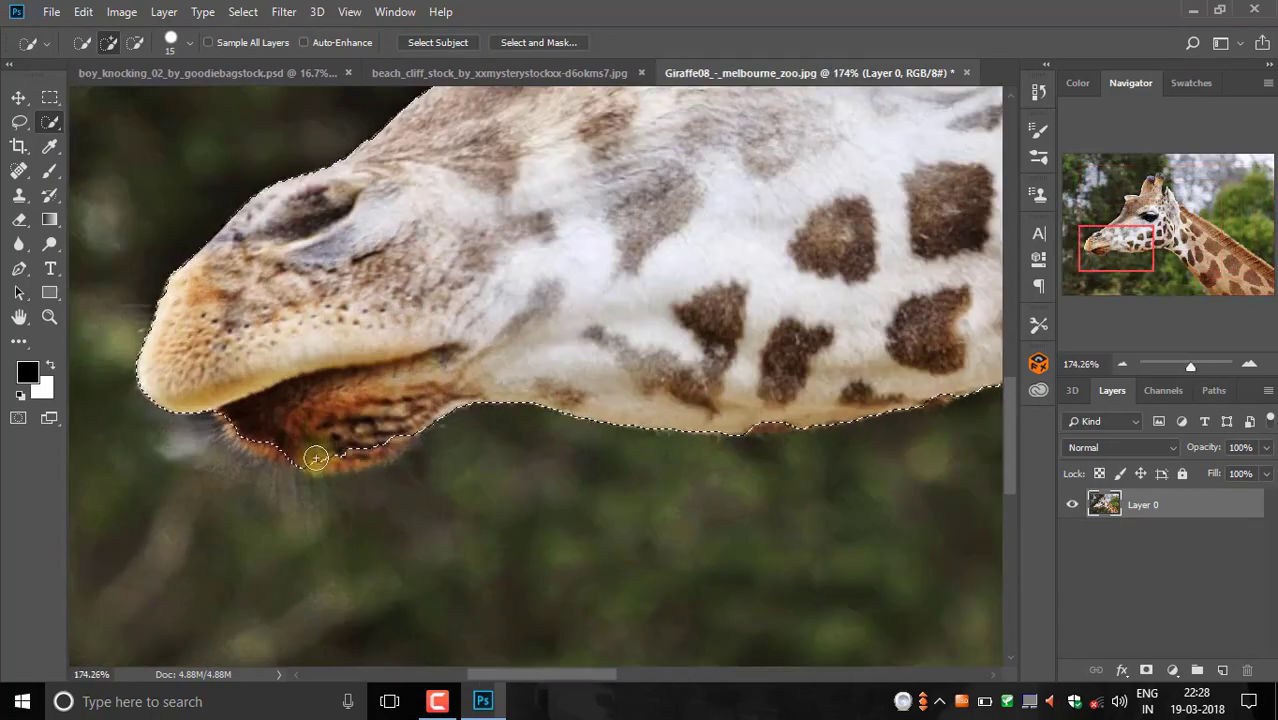
pyautogui.scroll(-2, 268, 434)
pyautogui.scroll(2, 685, 342)
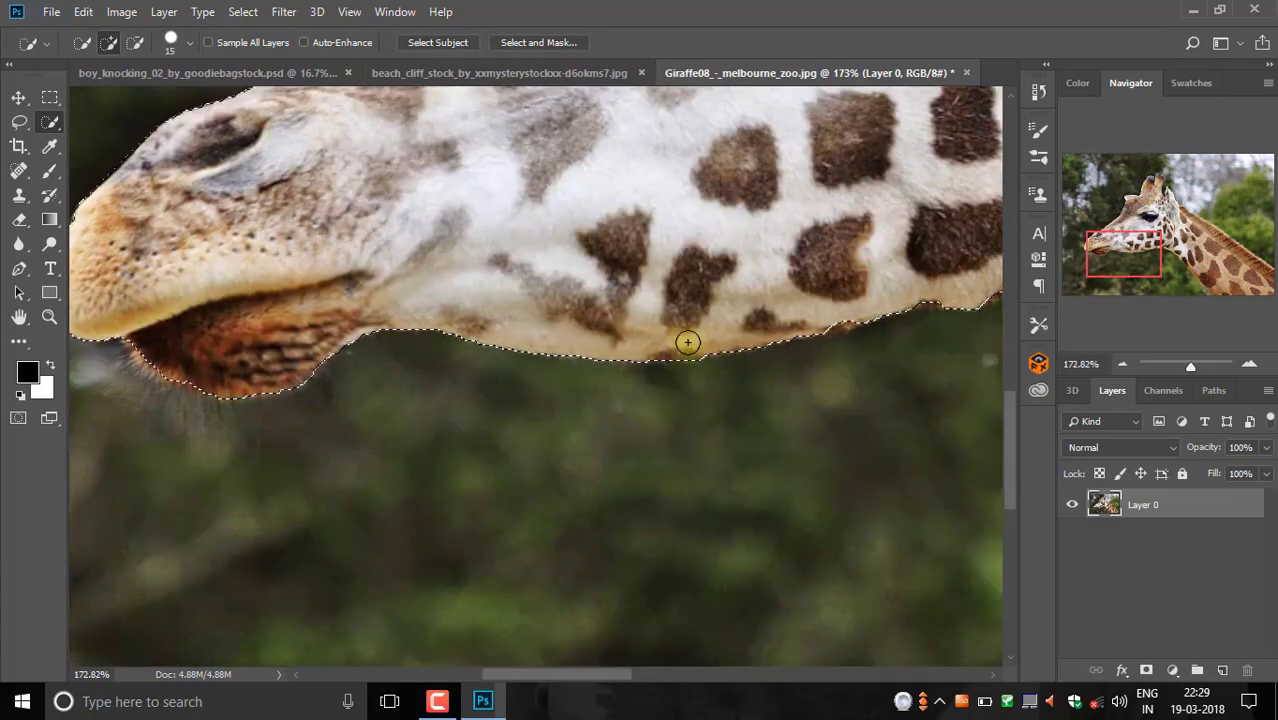
pyautogui.scroll(-1, 542, 337)
pyautogui.scroll(-2, 510, 360)
pyautogui.scroll(-2, 508, 229)
pyautogui.scroll(3, 485, 165)
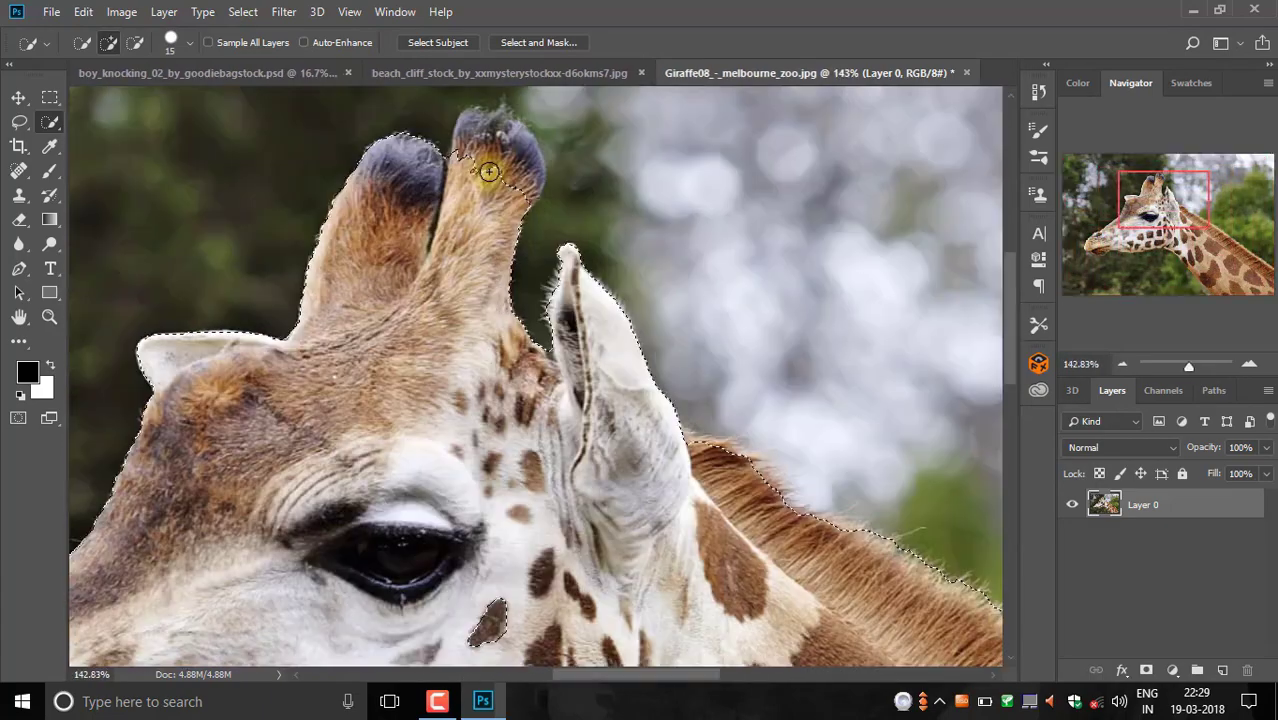
pyautogui.scroll(-5, 477, 249)
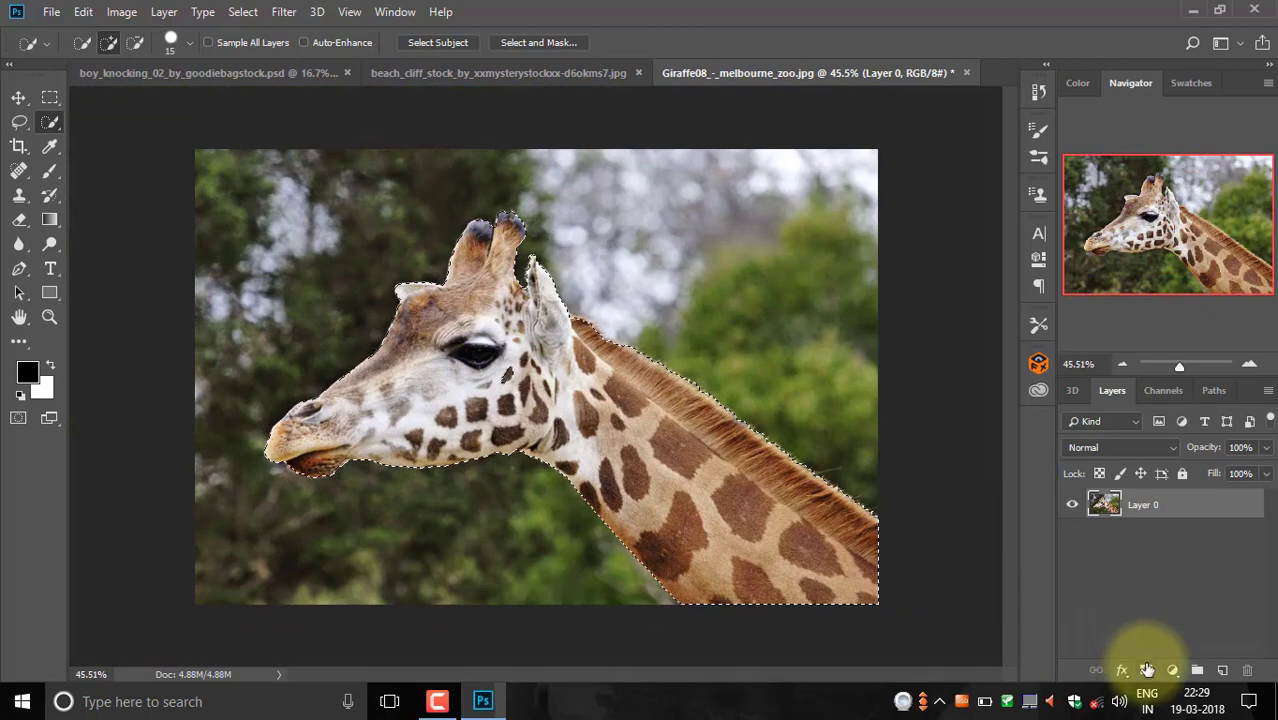
pyautogui.click(1147, 669)
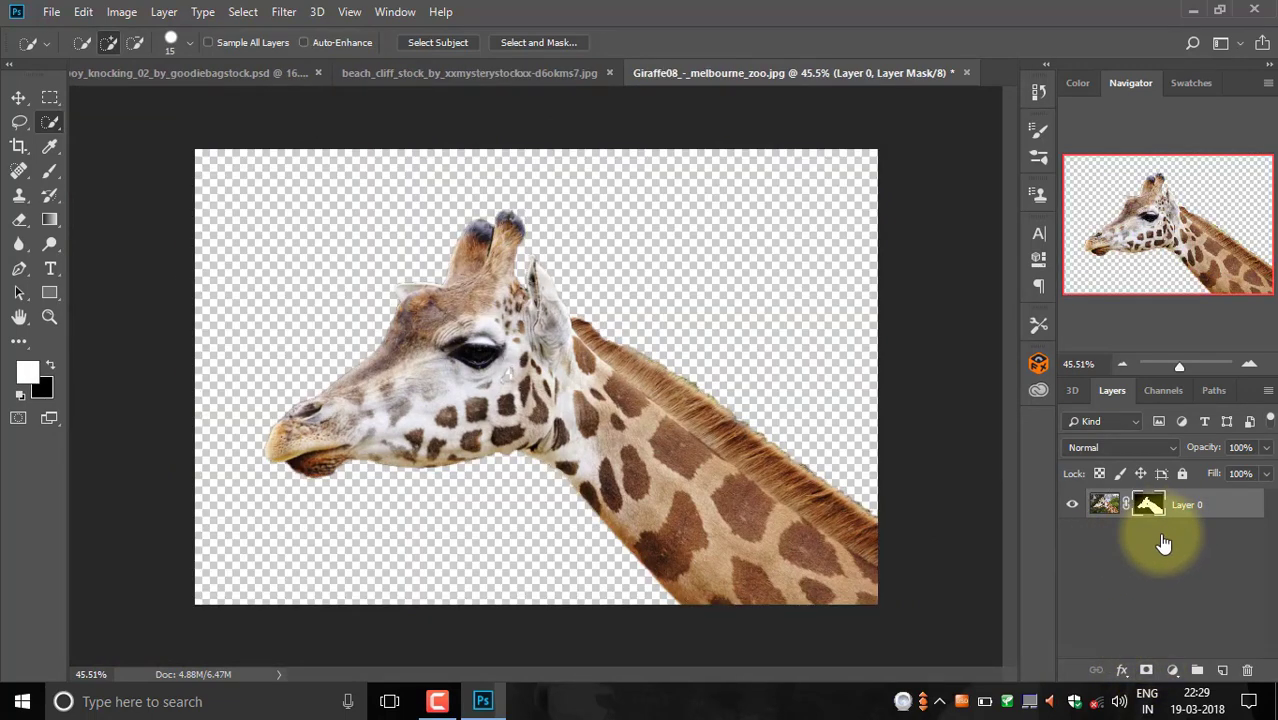
pyautogui.moveTo(1168, 508)
pyautogui.mouseDown()
pyautogui.moveTo(496, 152)
pyautogui.moveTo(517, 66)
pyautogui.moveTo(723, 407)
pyautogui.moveTo(776, 408)
pyautogui.mouseUp()
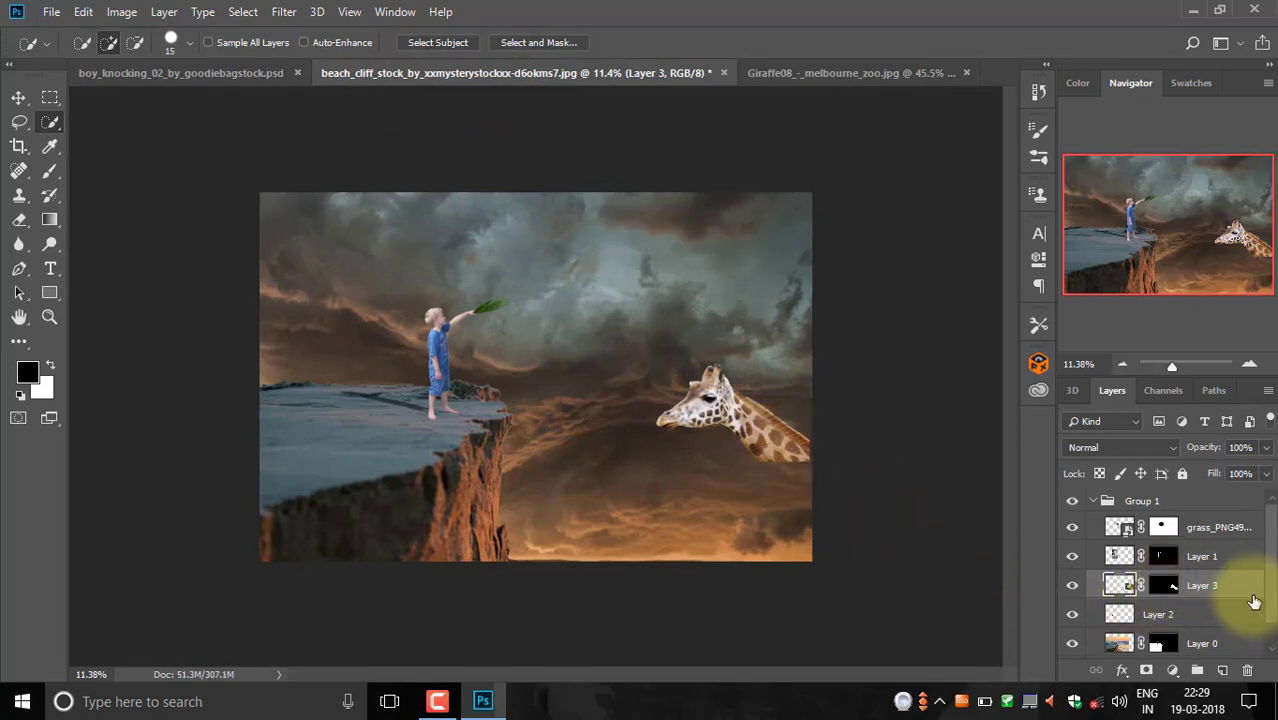
# - Place the giraffe layer above Group 1, enlarged to about 280% and tilted about 19°
pyautogui.moveTo(1234, 581); pyautogui.dragTo(1174, 532)
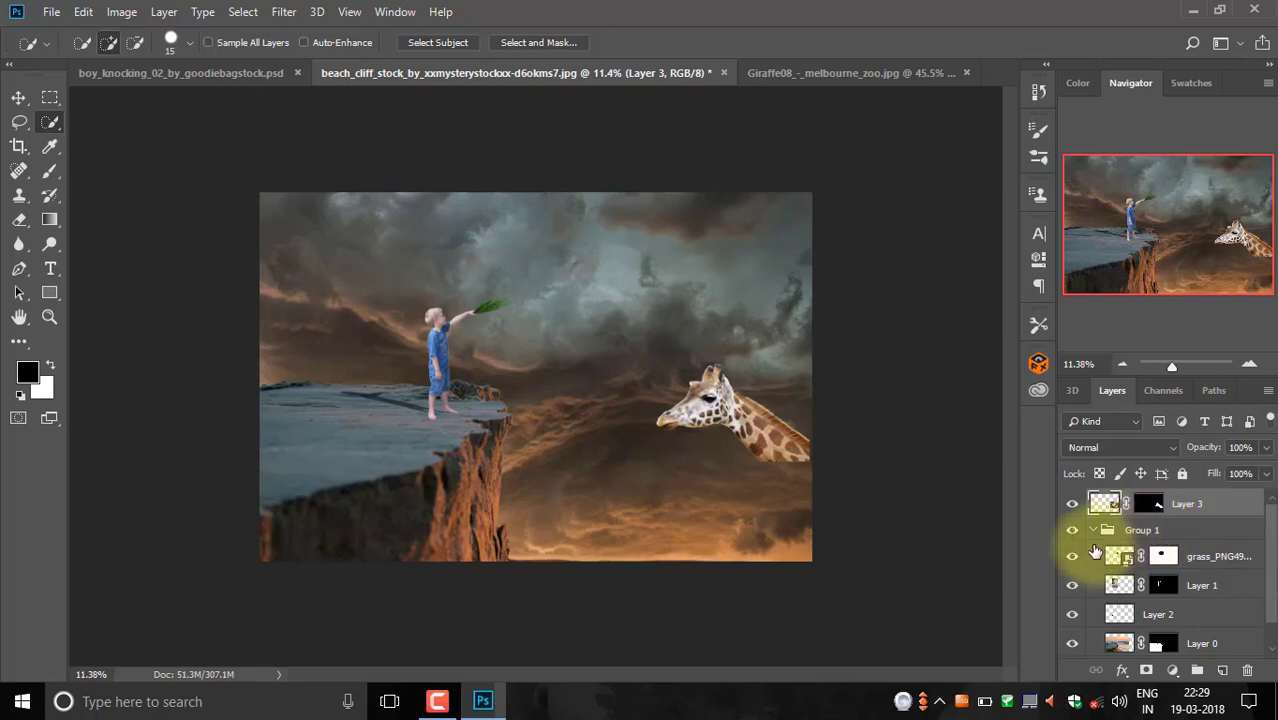
pyautogui.click(1093, 531)
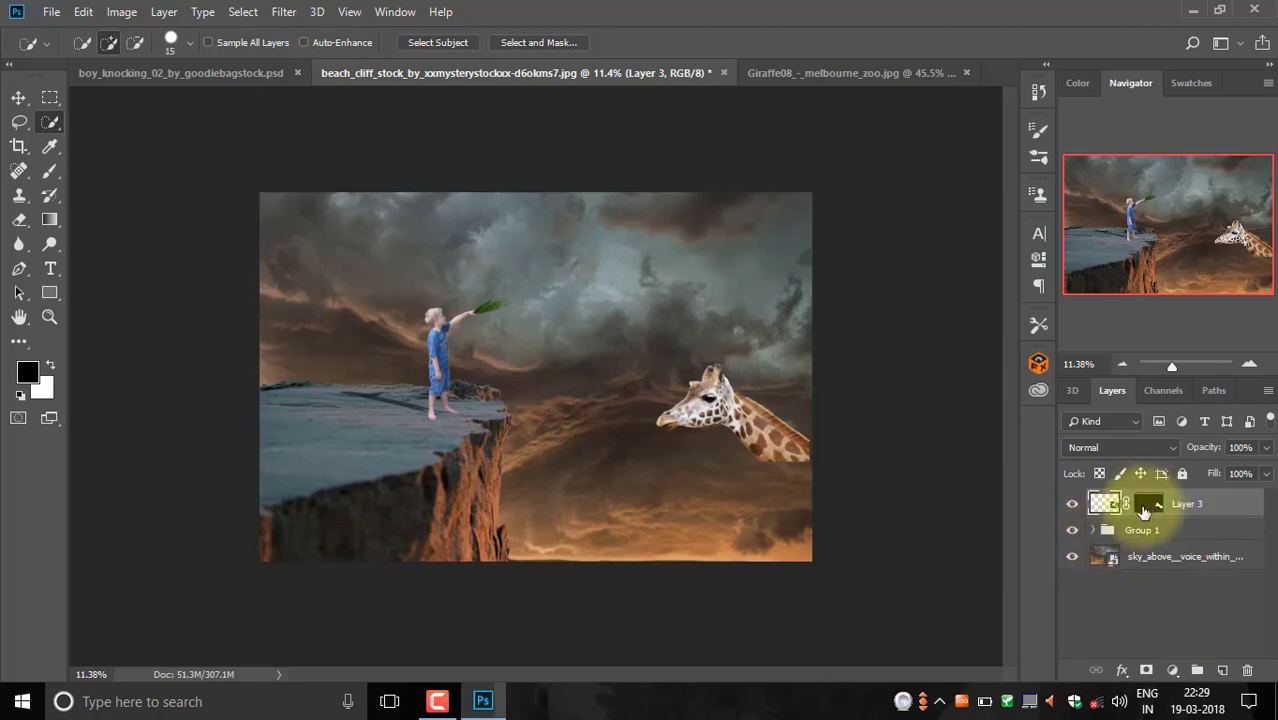
pyautogui.hotkey('ctrl', 't')
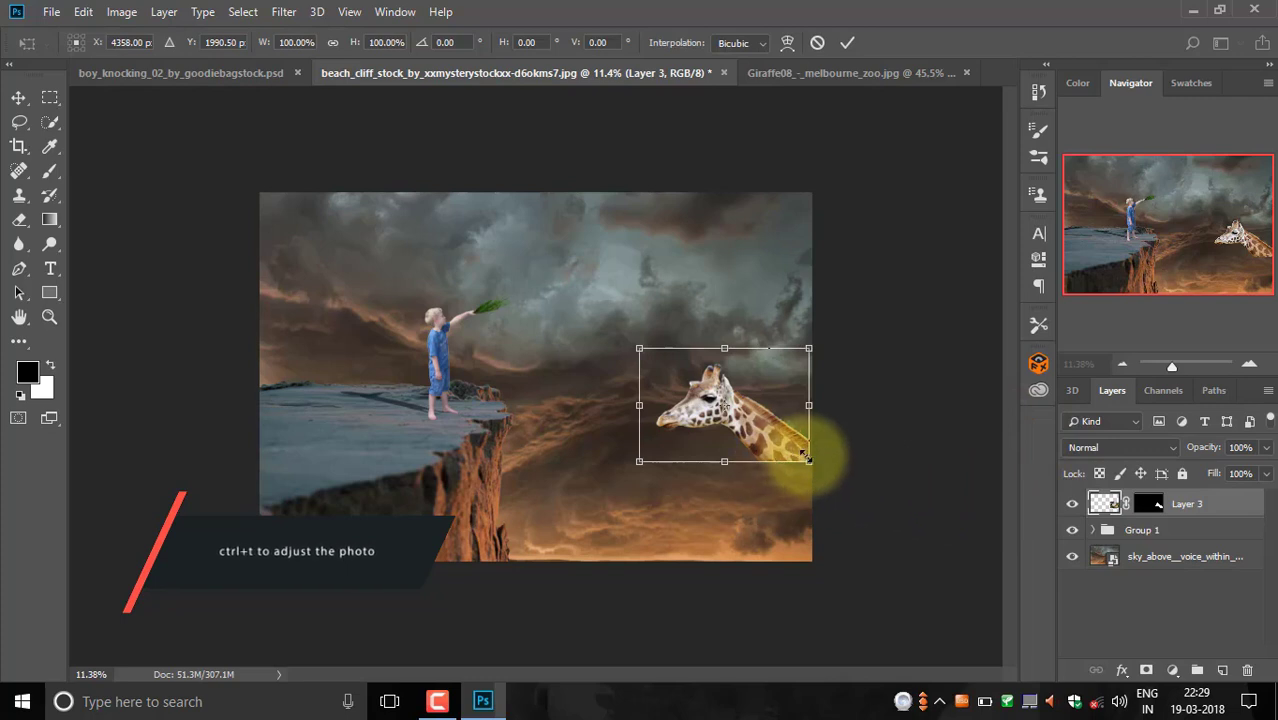
pyautogui.moveTo(808, 459); pyautogui.dragTo(913, 606)
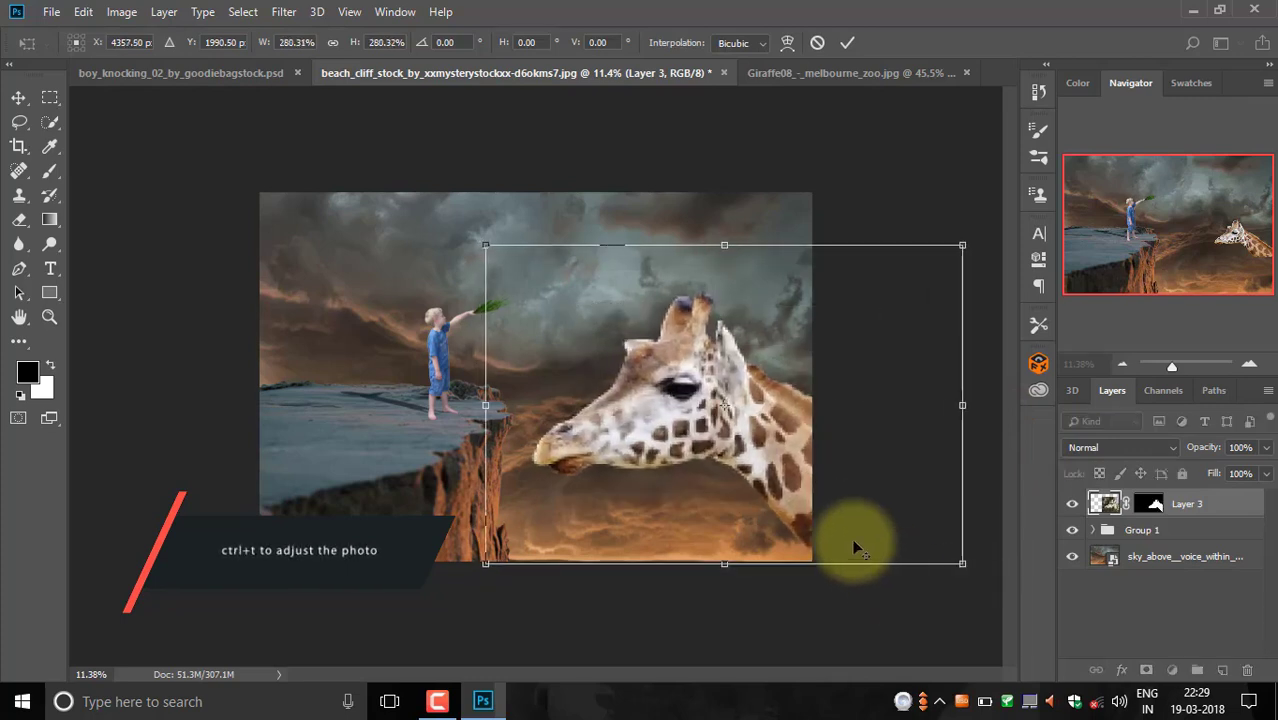
pyautogui.moveTo(964, 234)
pyautogui.mouseDown()
pyautogui.moveTo(1000, 290)
pyautogui.moveTo(1000, 318)
pyautogui.mouseUp()
pyautogui.moveTo(812, 364); pyautogui.dragTo(785, 354)
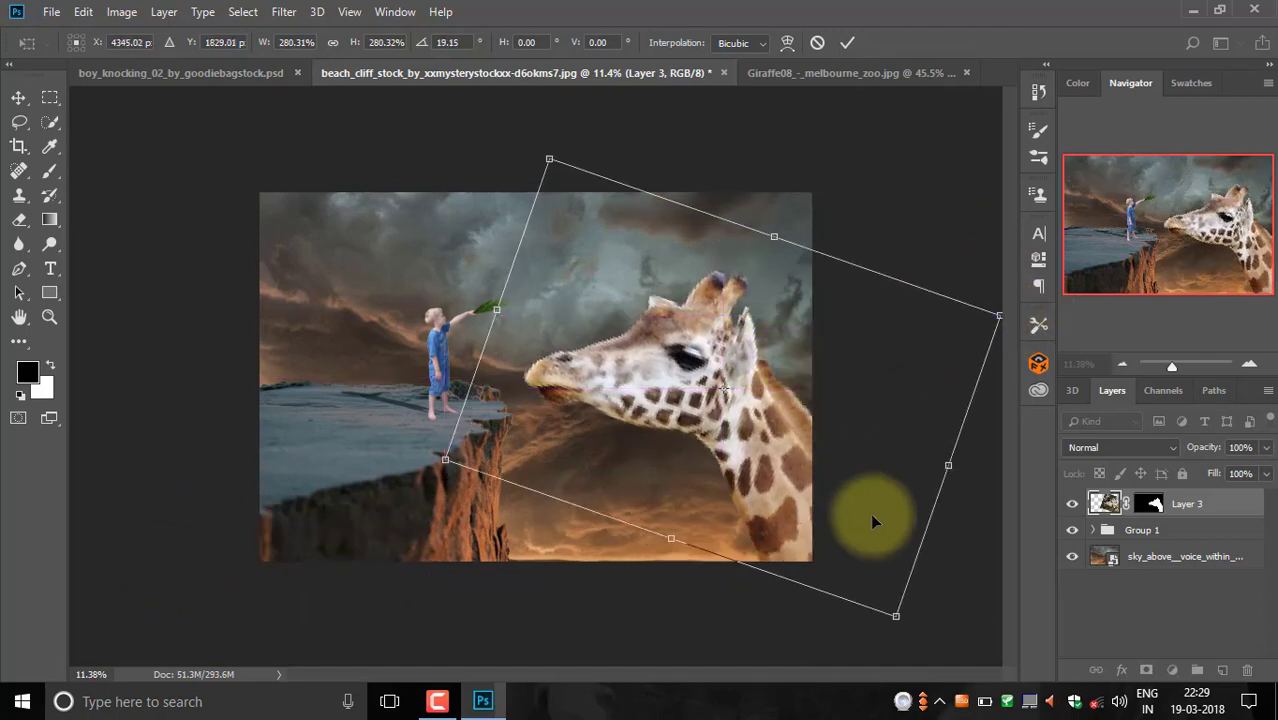
# - Fine-tune the giraffe to about 331% and 24° so its mouth meets the grass
pyautogui.moveTo(895, 615); pyautogui.dragTo(917, 664)
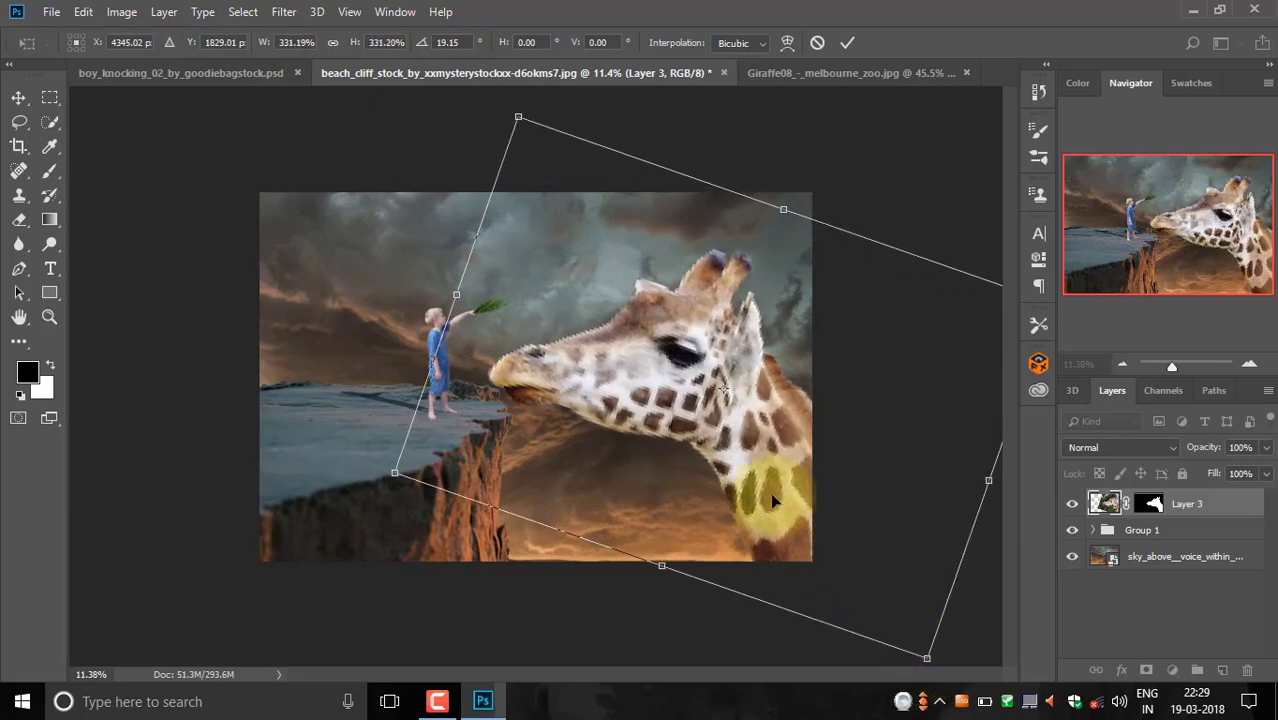
pyautogui.moveTo(754, 494); pyautogui.dragTo(767, 423)
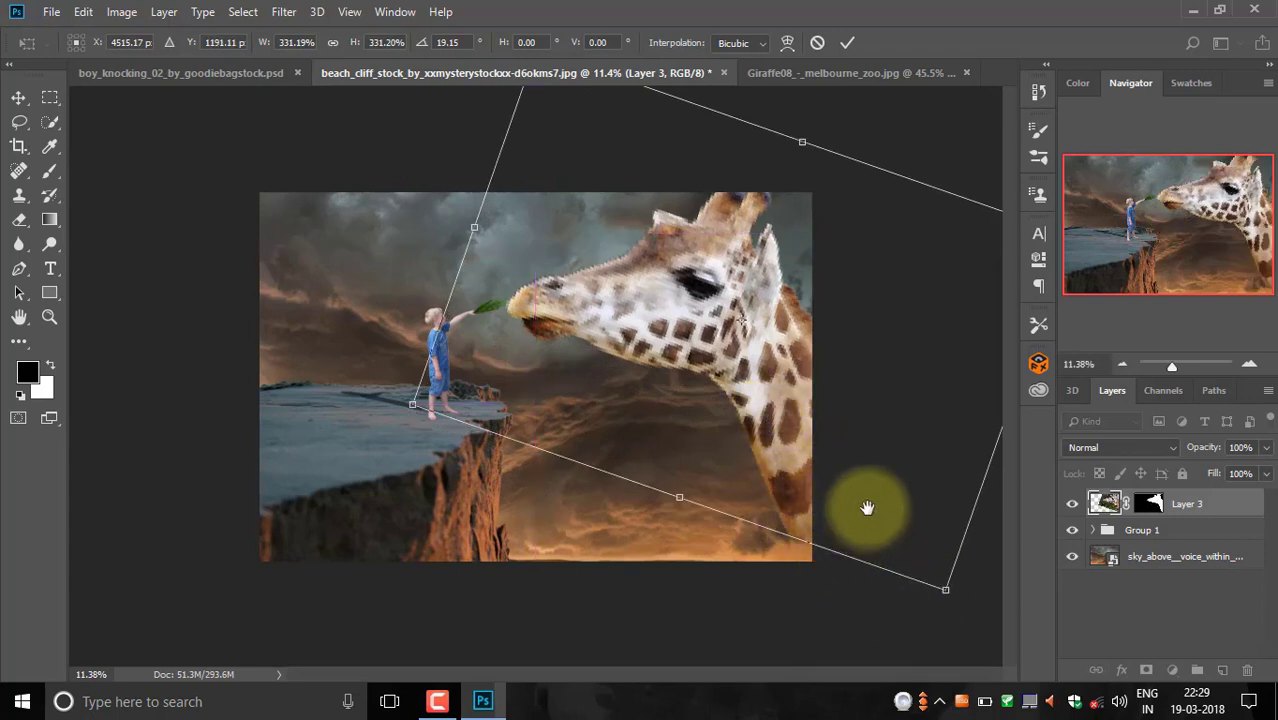
pyautogui.scroll(-1, 867, 484)
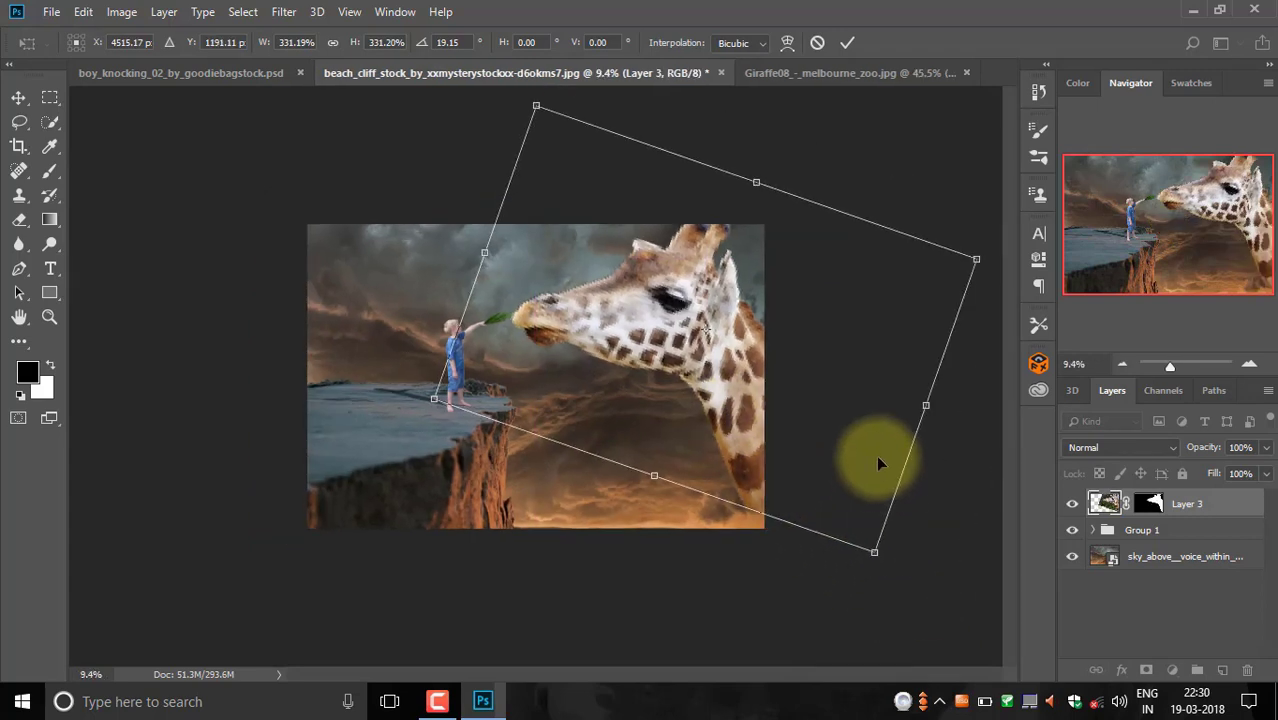
pyautogui.moveTo(993, 253); pyautogui.dragTo(978, 277)
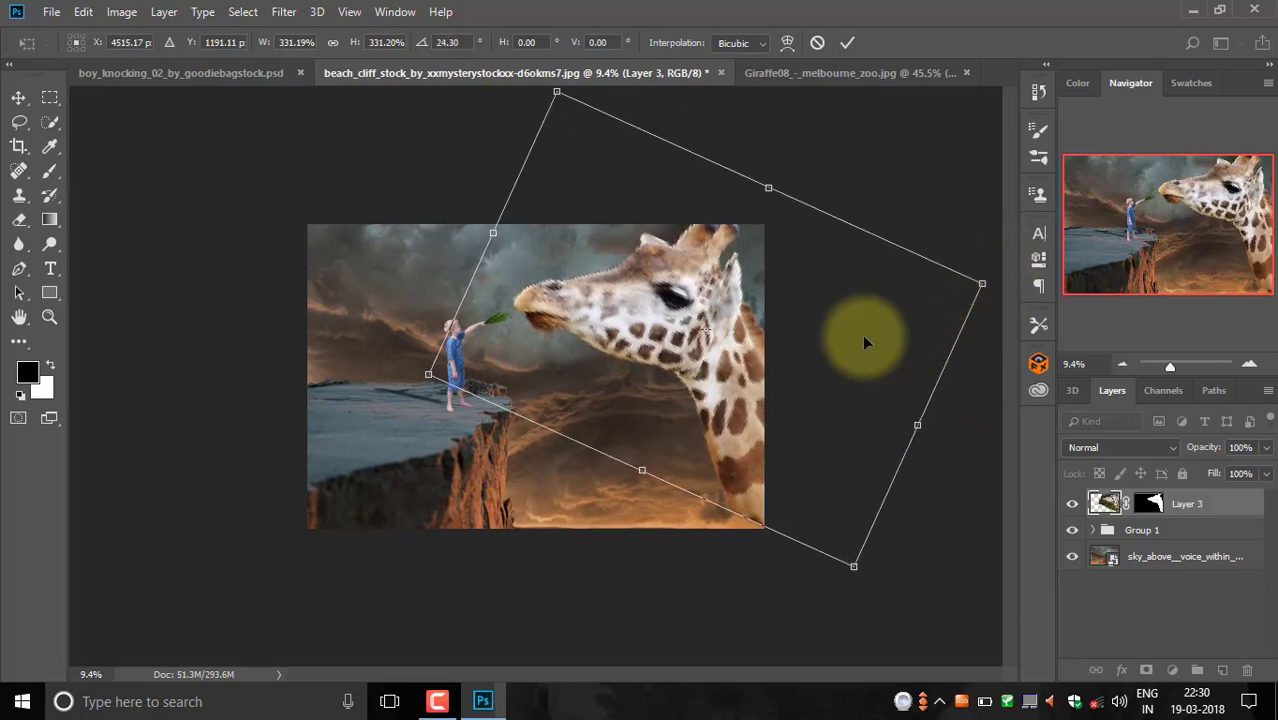
pyautogui.moveTo(865, 340)
pyautogui.mouseDown()
pyautogui.moveTo(873, 359)
pyautogui.moveTo(869, 346)
pyautogui.mouseUp()
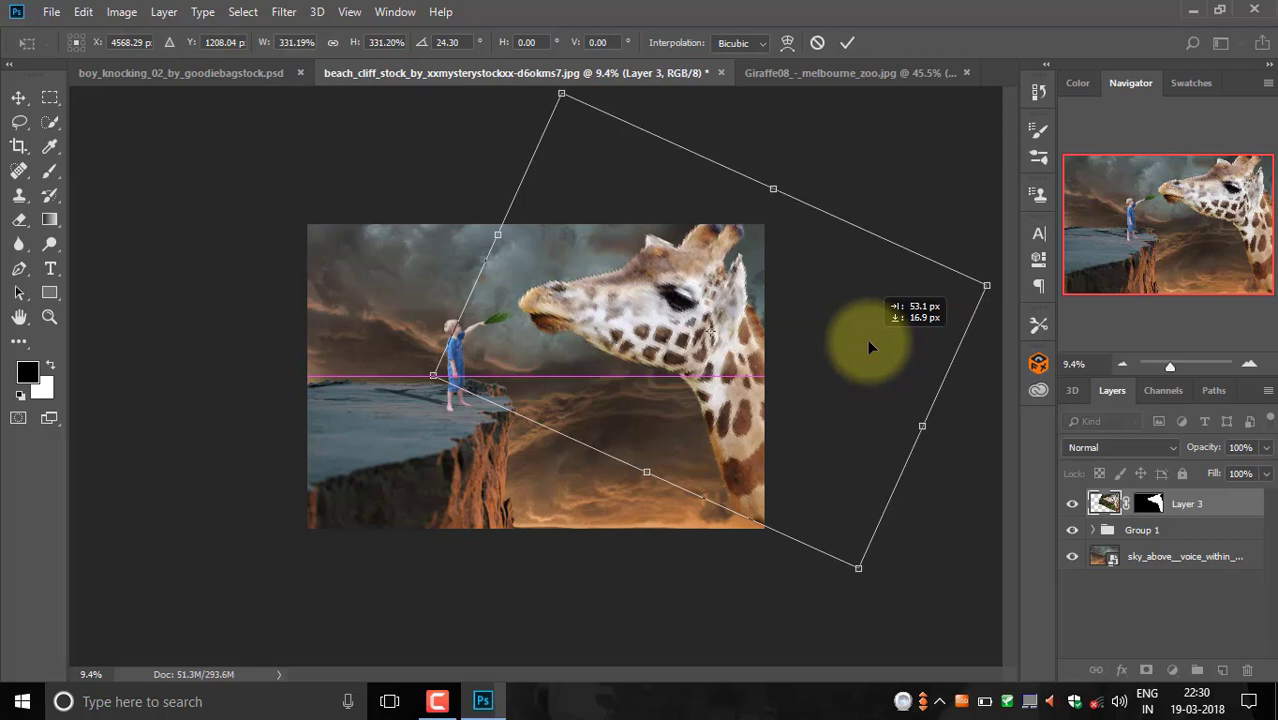
pyautogui.scroll(-4, 860, 345)
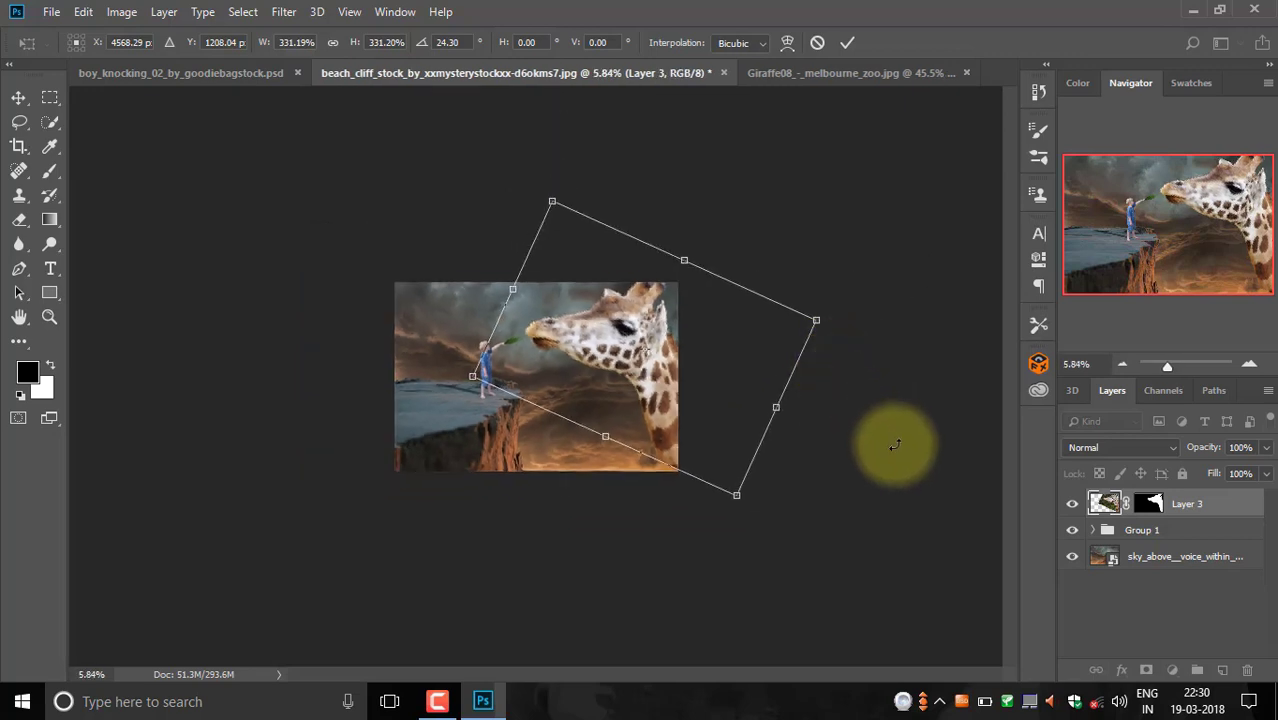
pyautogui.press('Escape')
# - Apply Camera Raw to the giraffe with Highlights -84, Shadows +26, Whites +45, Blacks -16
pyautogui.press('w')
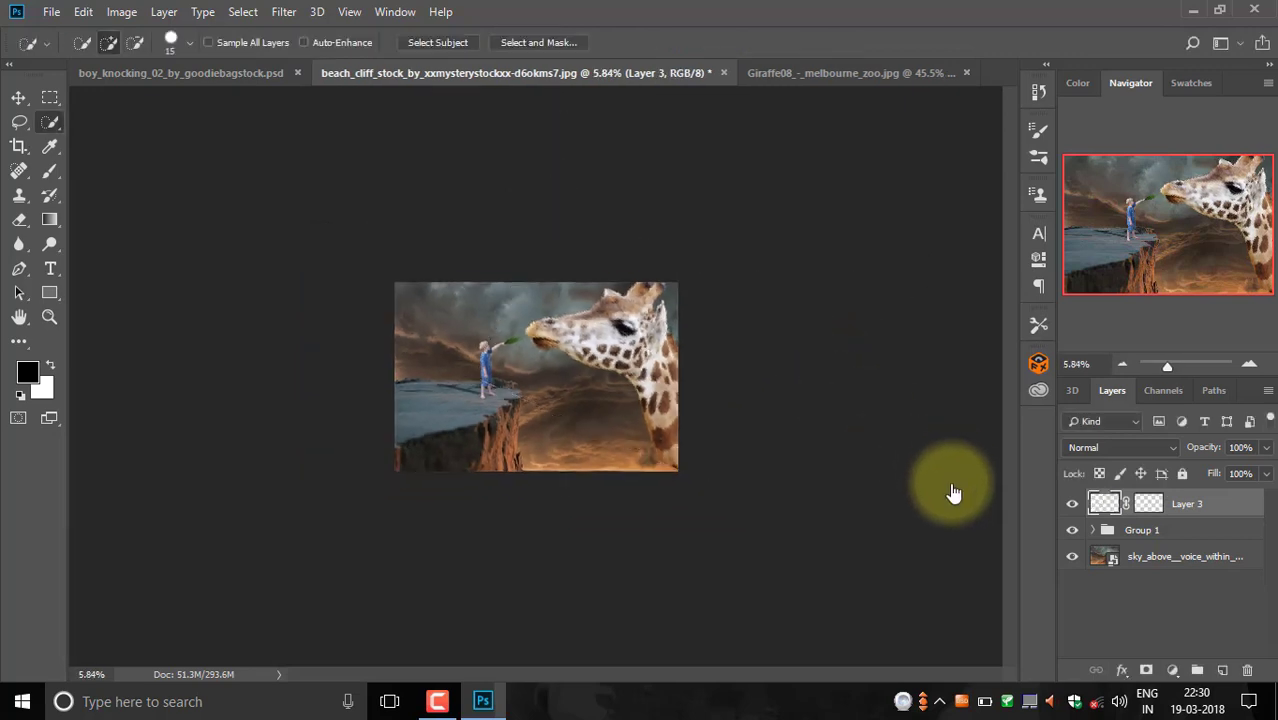
pyautogui.scroll(2, 660, 340)
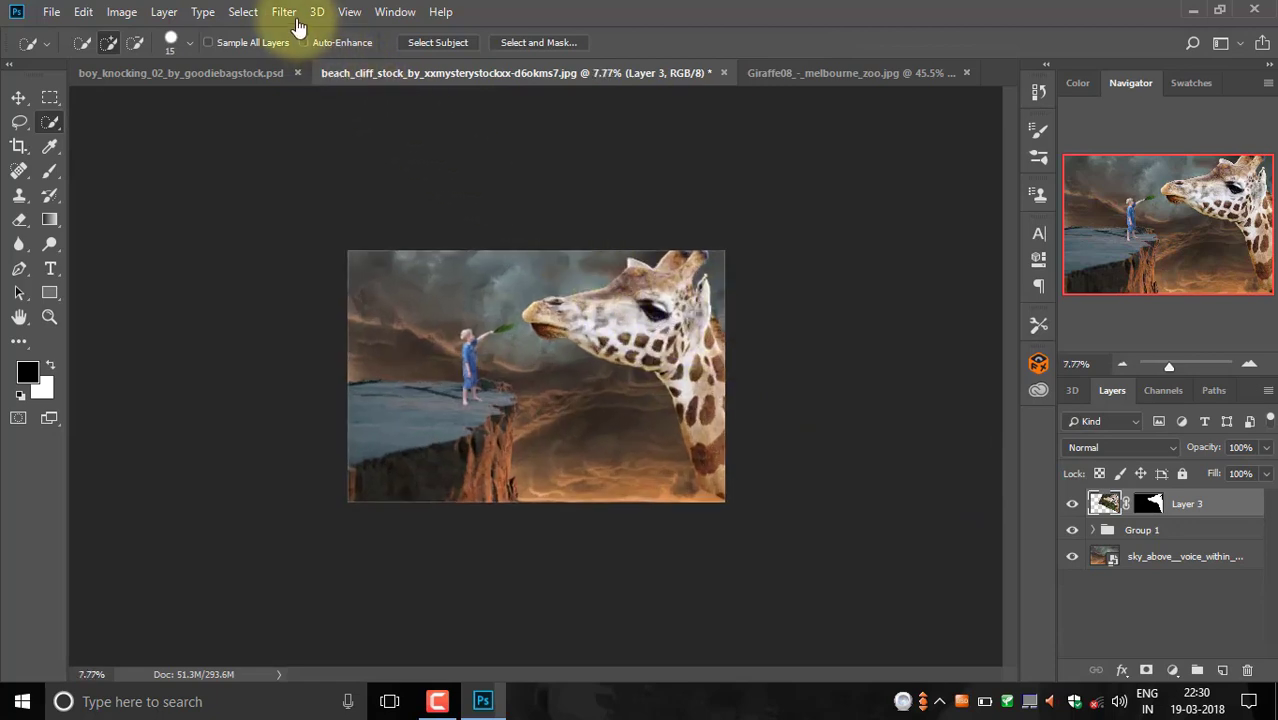
pyautogui.click(285, 13)
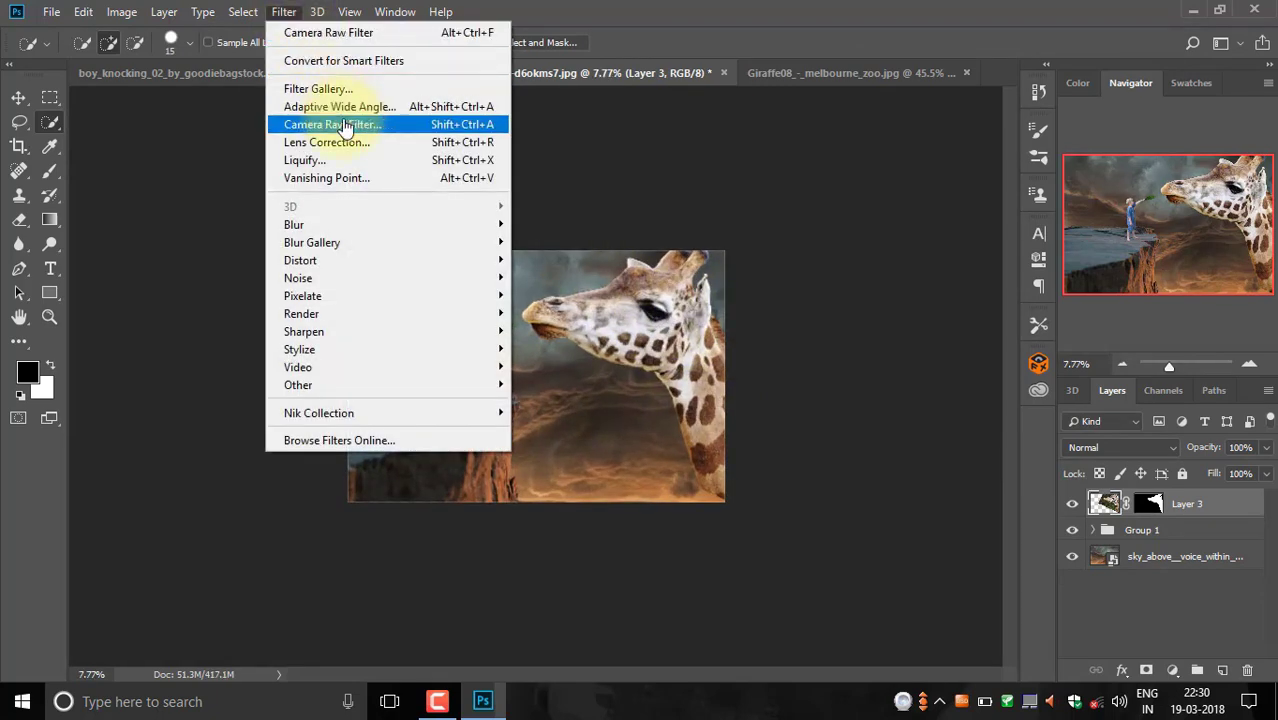
pyautogui.click(355, 125)
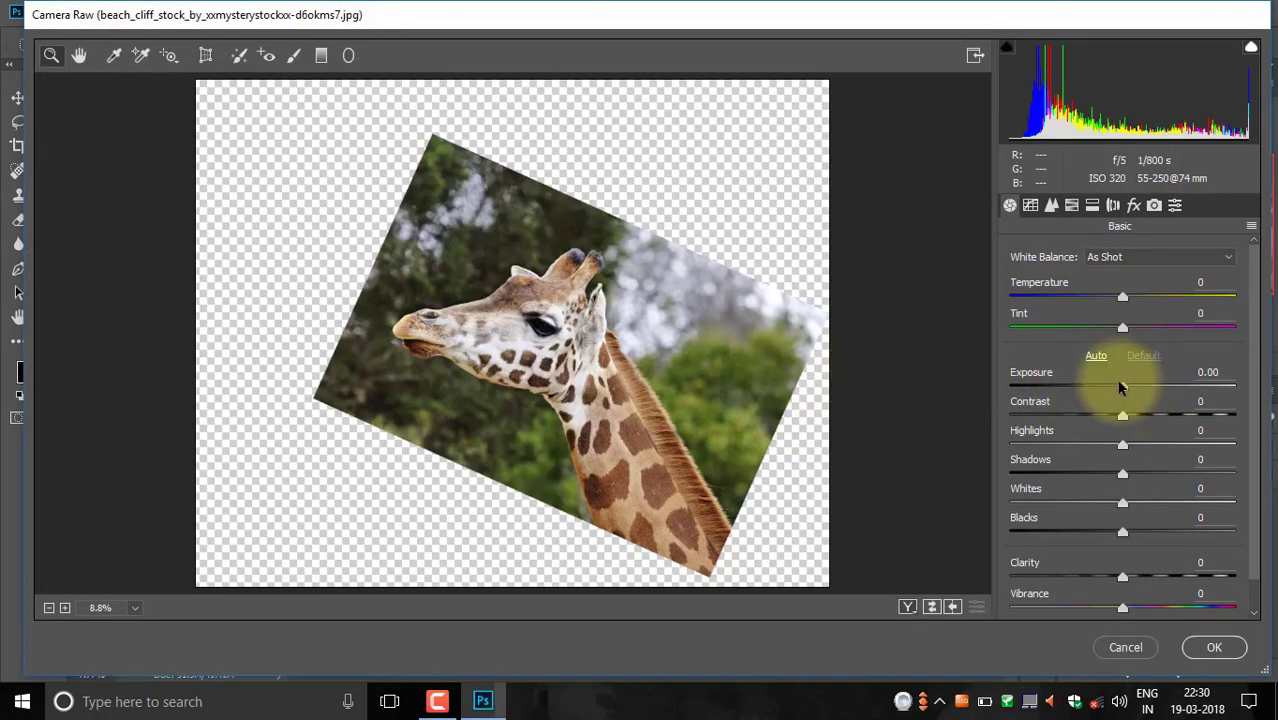
pyautogui.doubleClick(1122, 400)
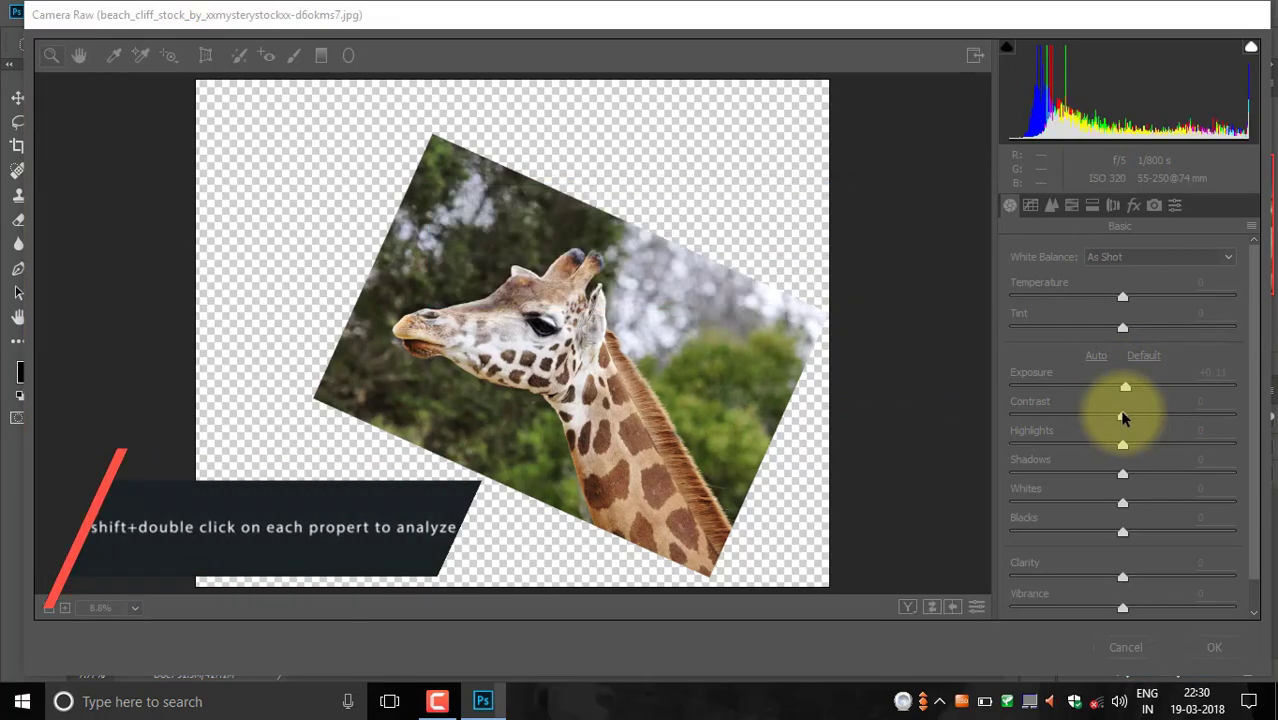
pyautogui.keyDown('shift'); pyautogui.doubleClick(1122, 445); pyautogui.keyUp('shift')
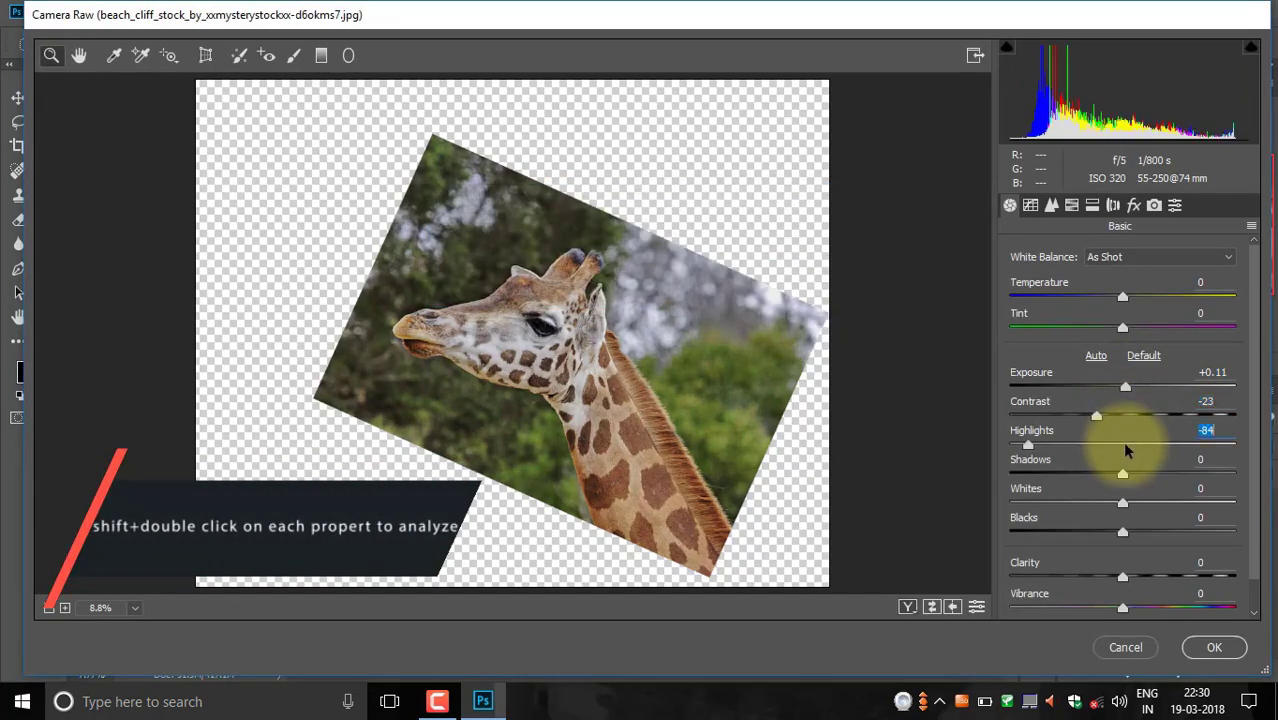
pyautogui.keyDown('shift'); pyautogui.click(1128, 473); pyautogui.keyUp('shift')
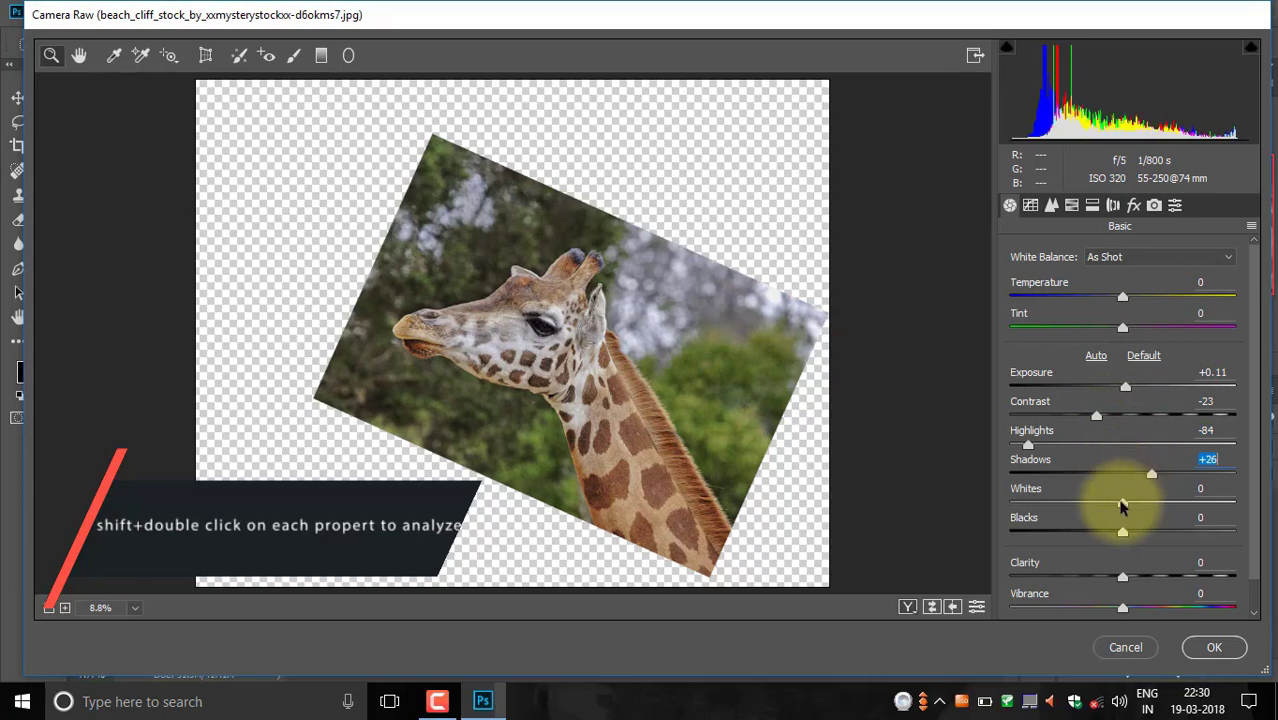
pyautogui.keyDown('shift'); pyautogui.doubleClick(1122, 503); pyautogui.keyUp('shift')
pyautogui.keyDown('shift'); pyautogui.doubleClick(1123, 532); pyautogui.keyUp('shift')
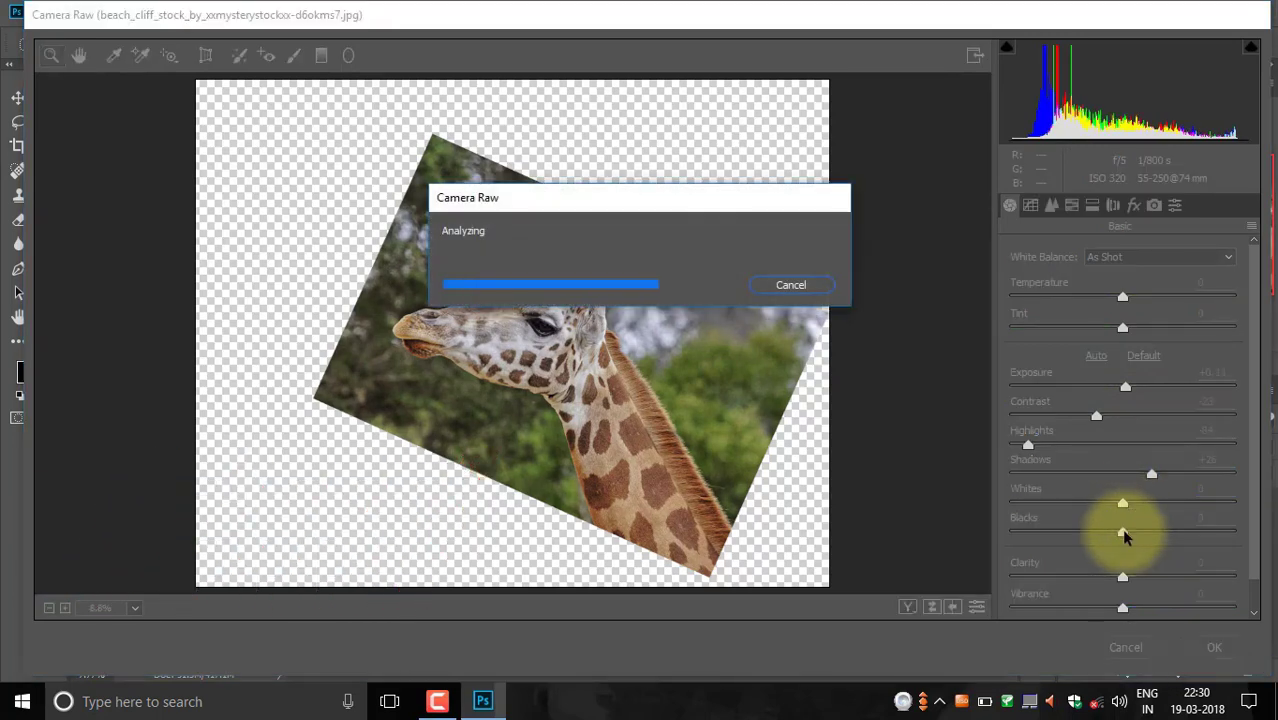
pyautogui.keyDown('shift'); pyautogui.doubleClick(1125, 608); pyautogui.keyUp('shift')
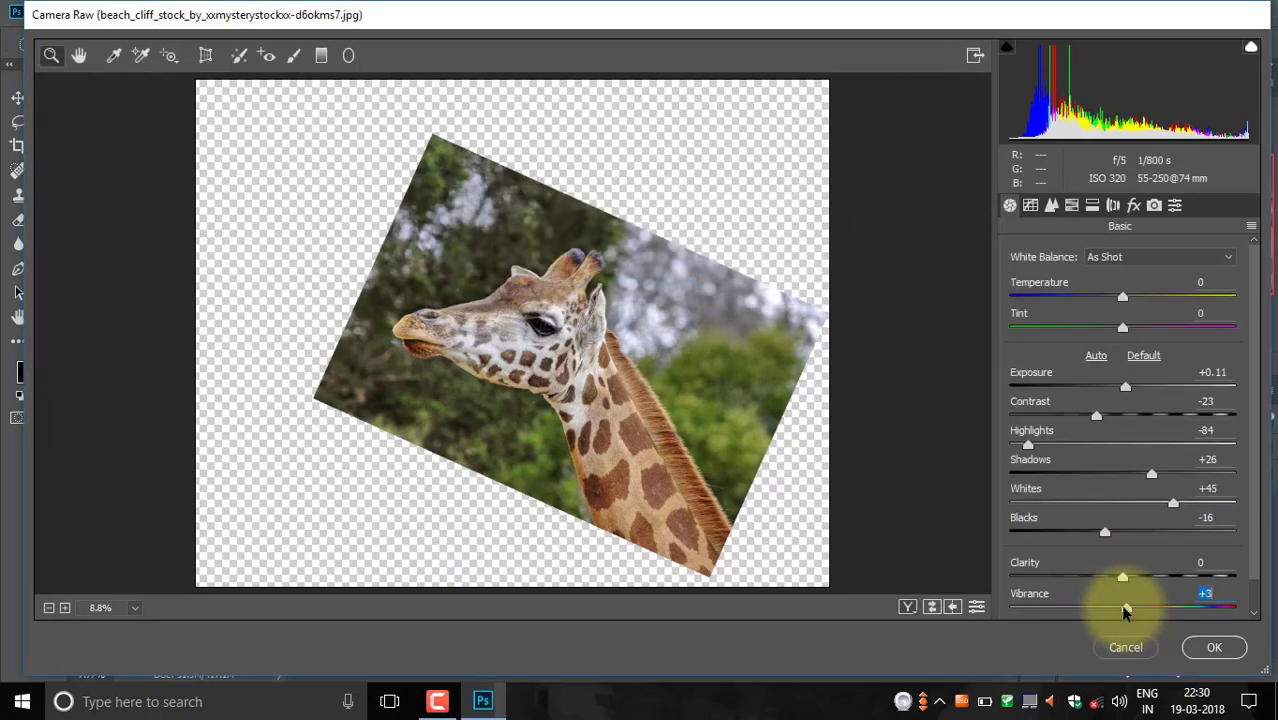
pyautogui.click(1216, 648)
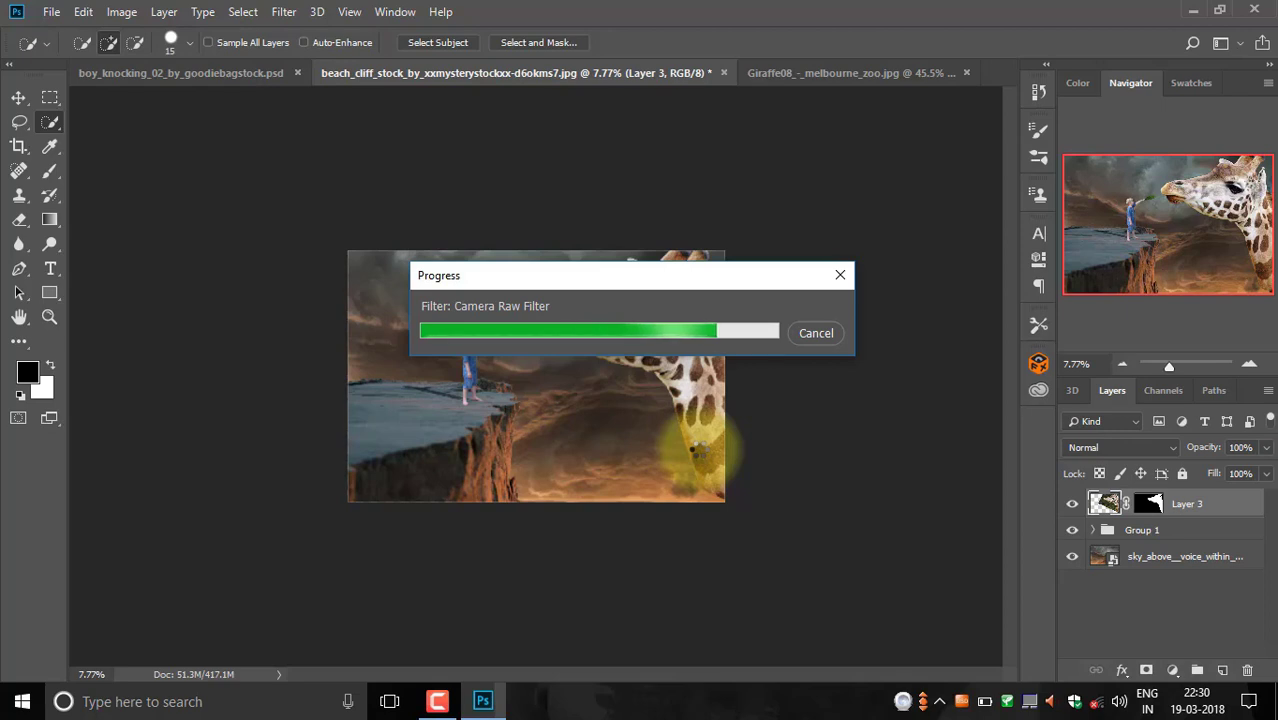
# - Scale Group 1 to 89.58% and shift it left and down
pyautogui.scroll(2, 479, 380)
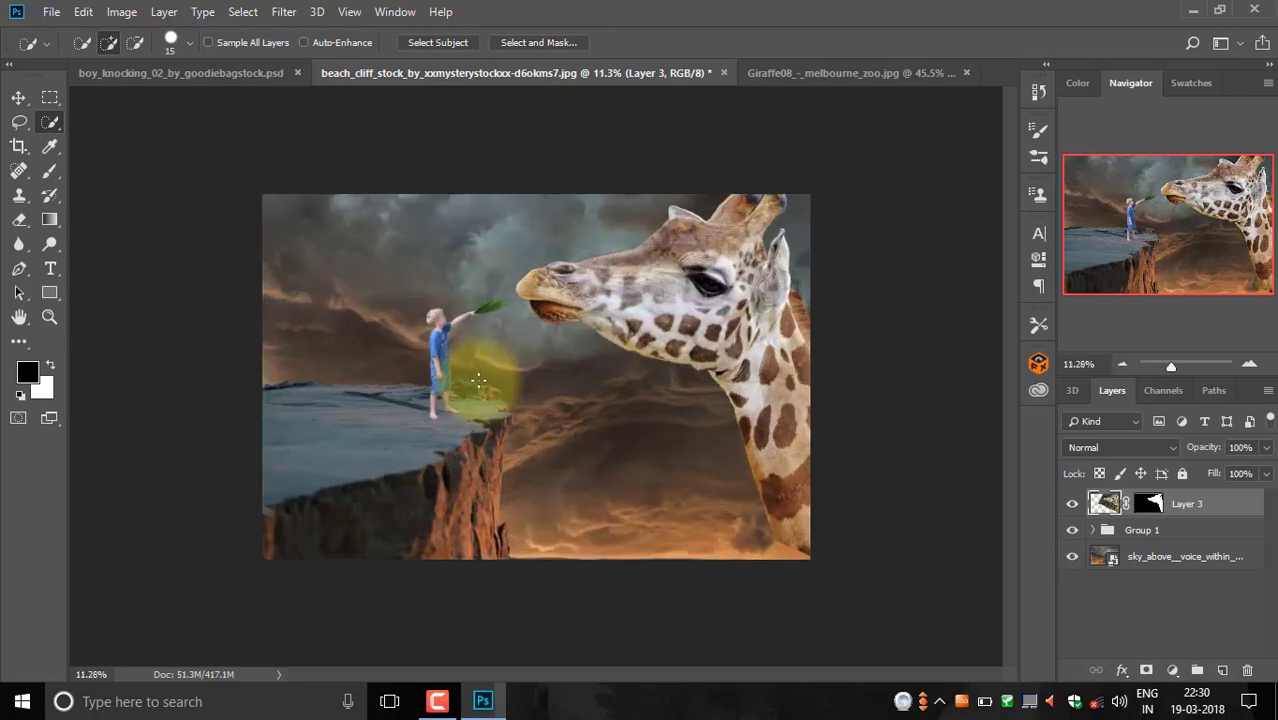
pyautogui.click(1180, 536)
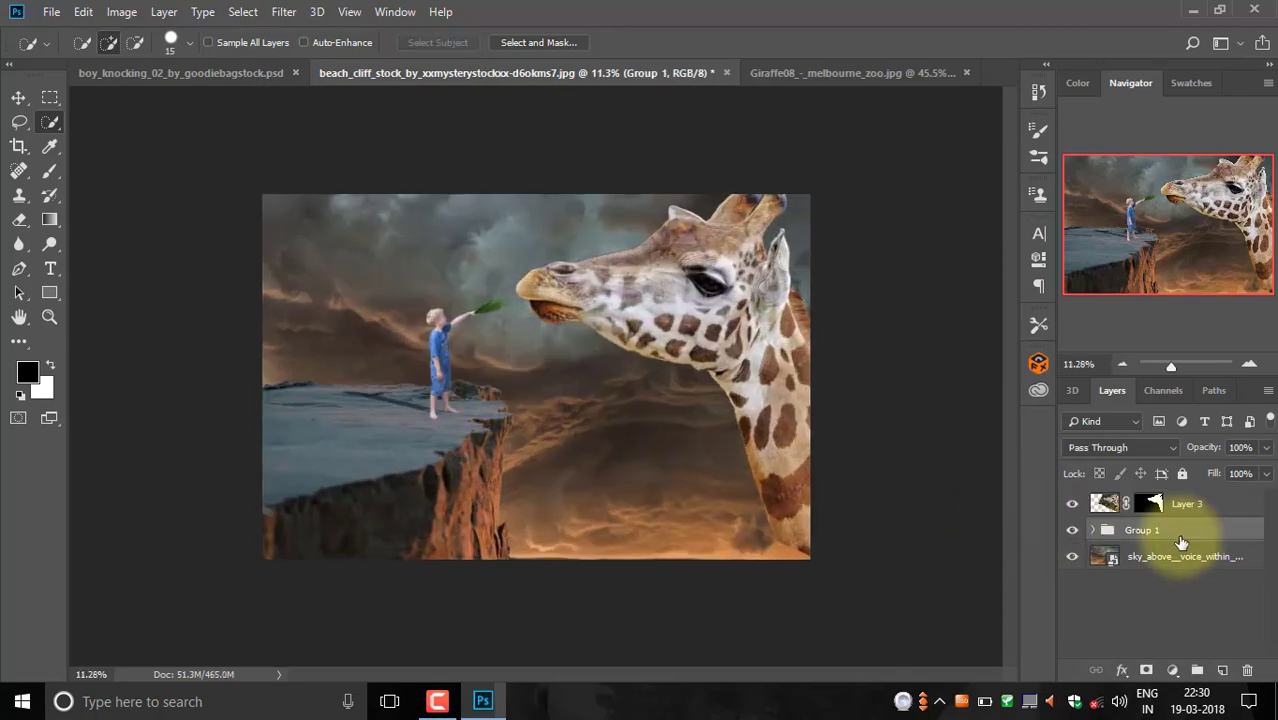
pyautogui.hotkey('ctrl', 't')
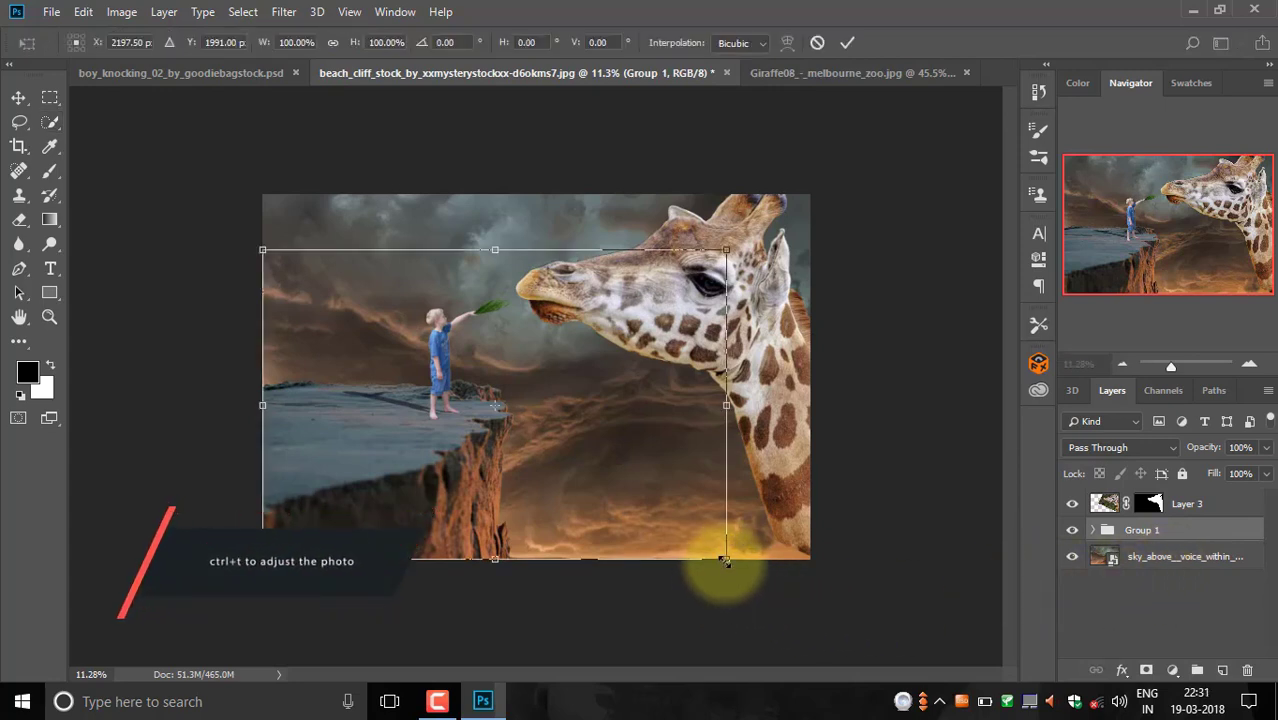
pyautogui.moveTo(725, 559); pyautogui.dragTo(715, 550)
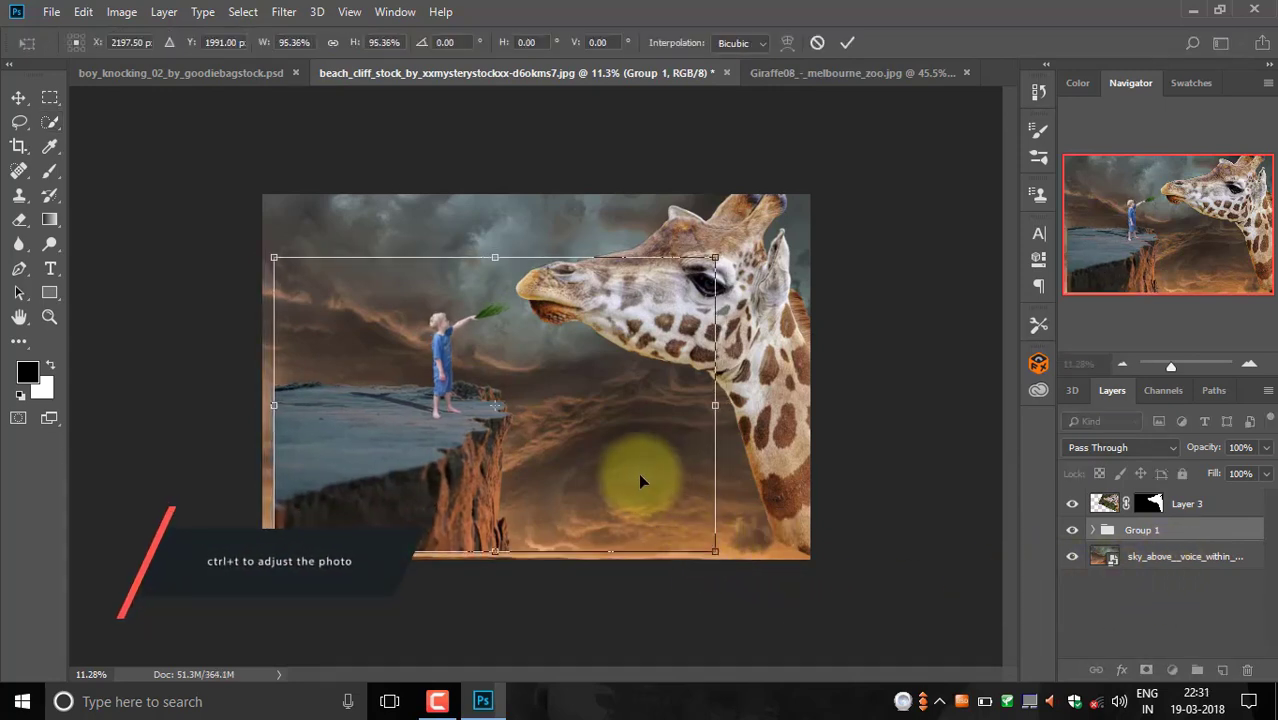
pyautogui.moveTo(632, 481); pyautogui.dragTo(623, 487)
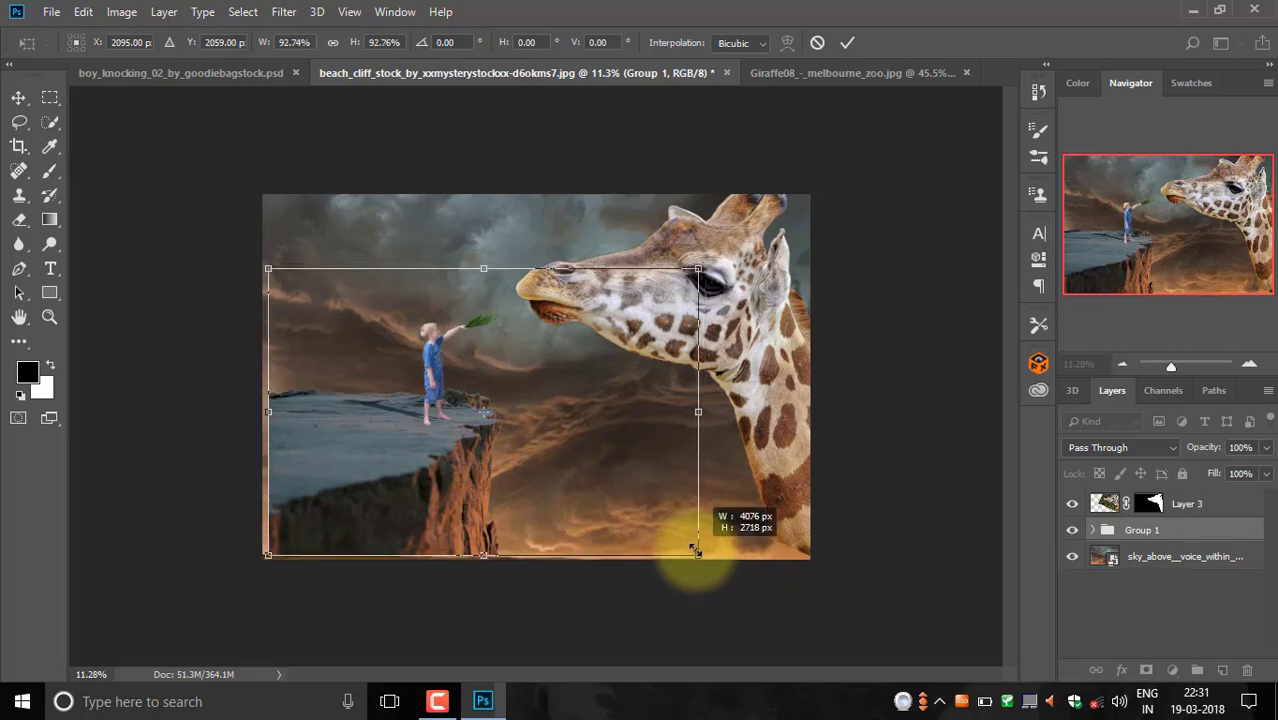
pyautogui.moveTo(700, 558); pyautogui.dragTo(691, 550)
pyautogui.moveTo(646, 496); pyautogui.dragTo(638, 506)
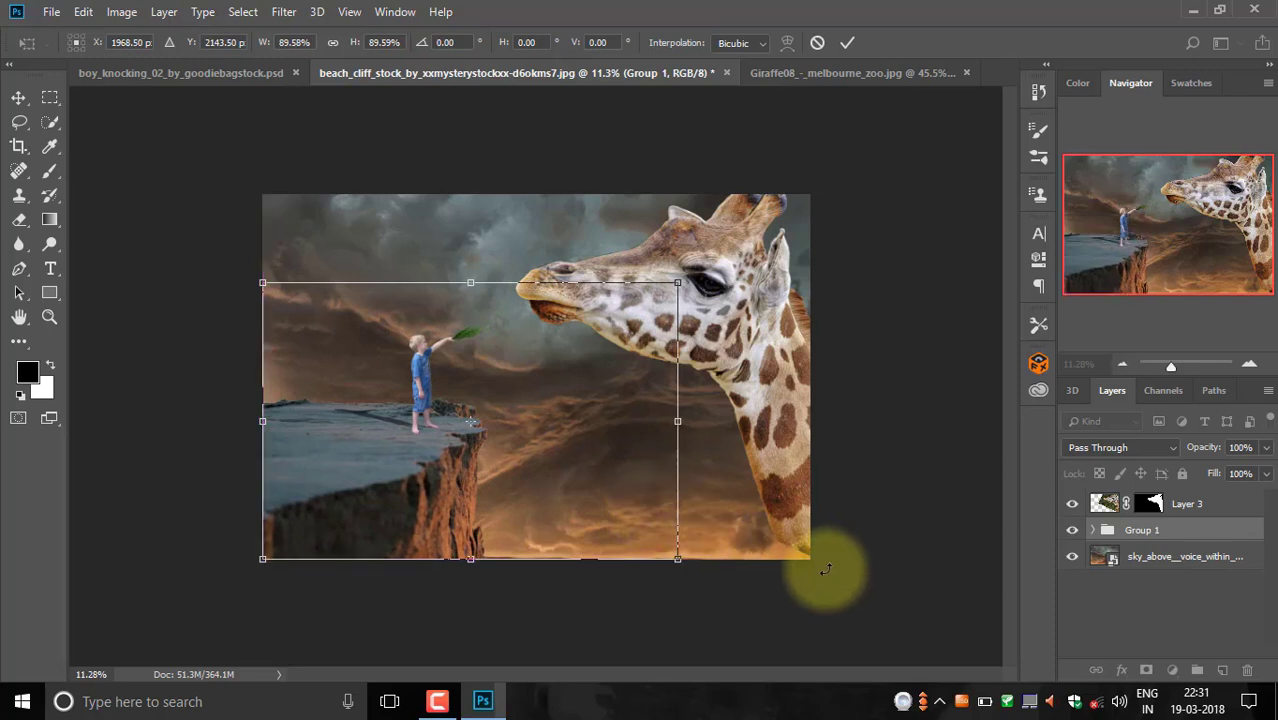
pyautogui.press('Return')
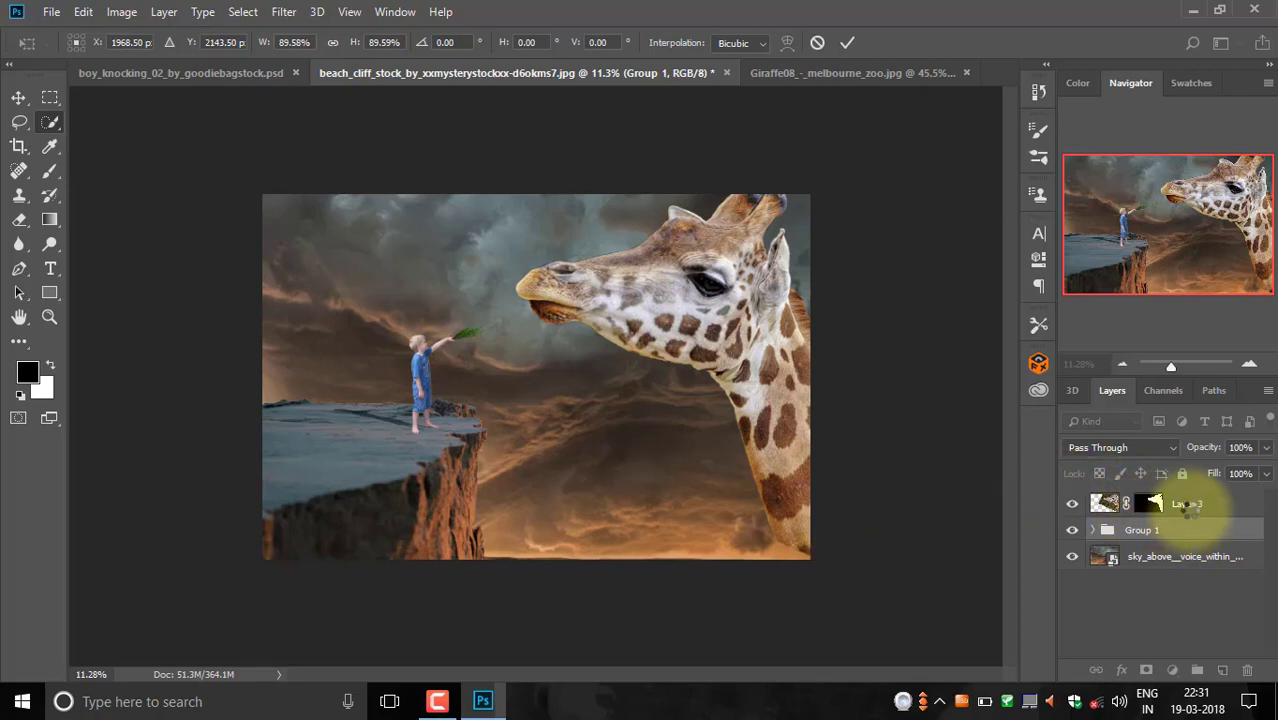
# - Nudge the giraffe layer slightly left and down toward the boy's grass
pyautogui.click(1188, 508)
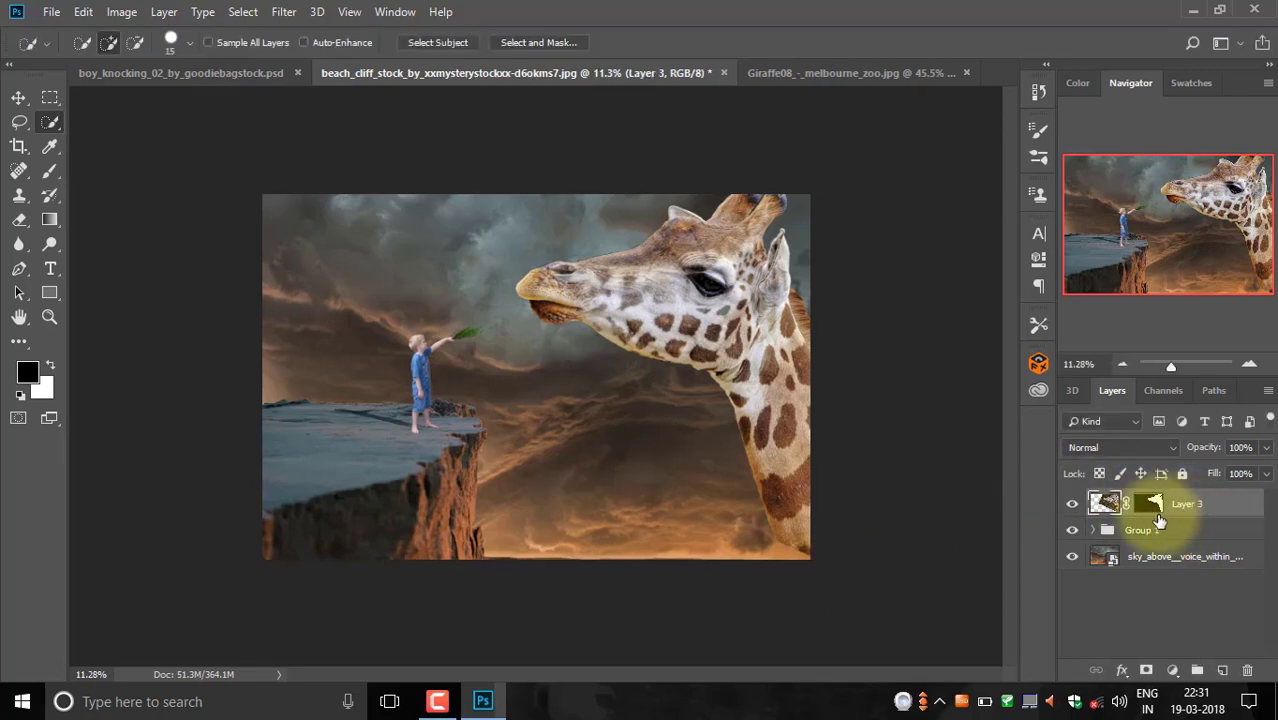
pyautogui.hotkey('ctrl', 't')
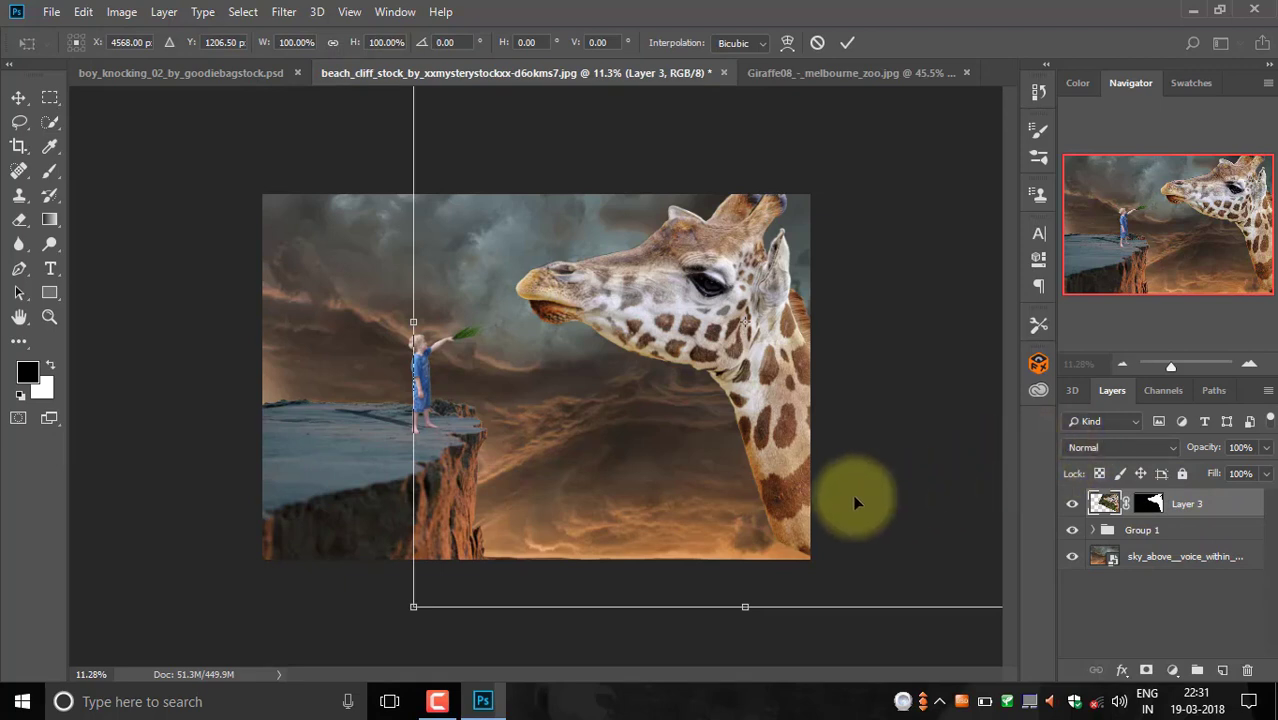
pyautogui.moveTo(850, 511); pyautogui.dragTo(846, 516)
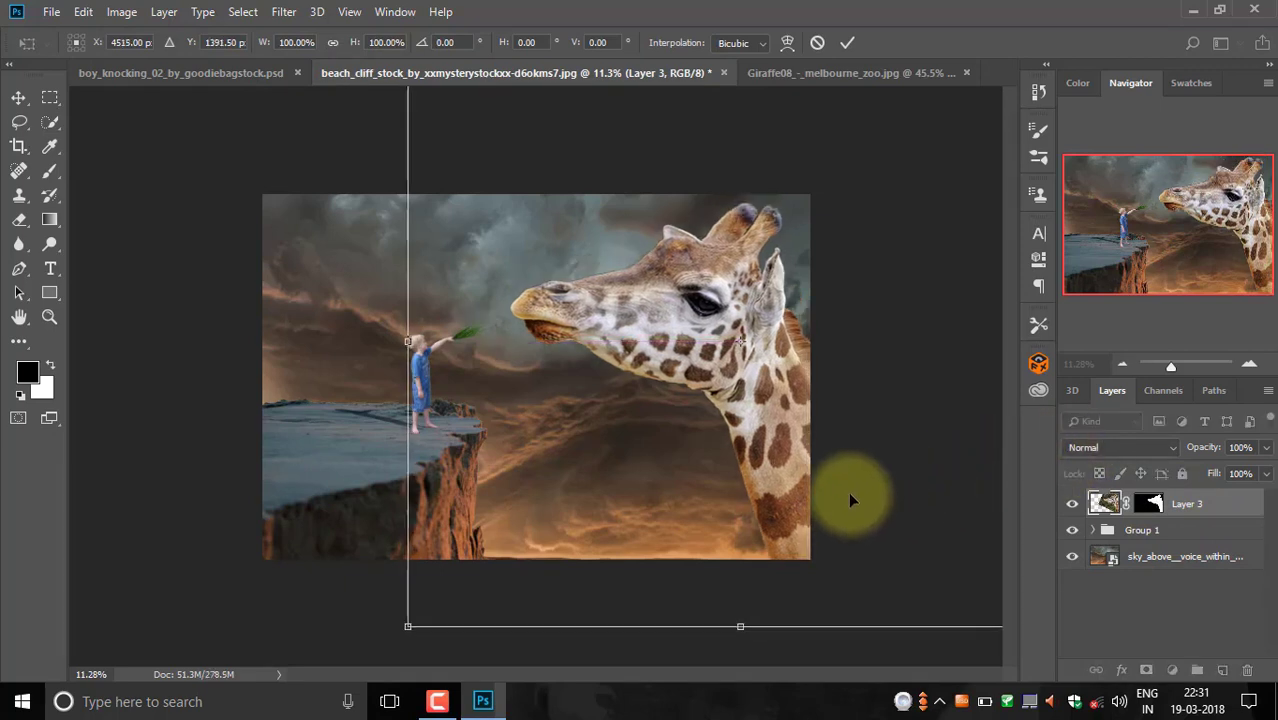
pyautogui.press('Return')
pyautogui.press('w')
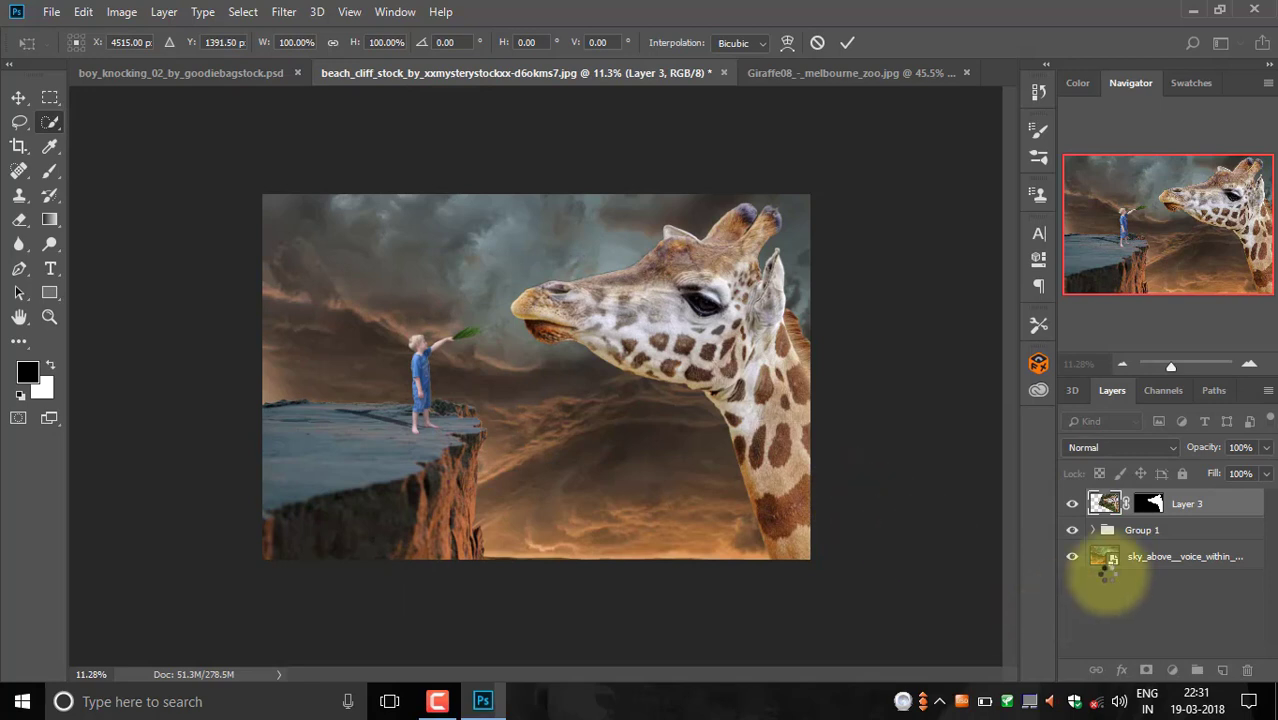
# - Add a Color Lookup layer using EdgyAmber.3DL and lower its opacity
pyautogui.click(1175, 669)
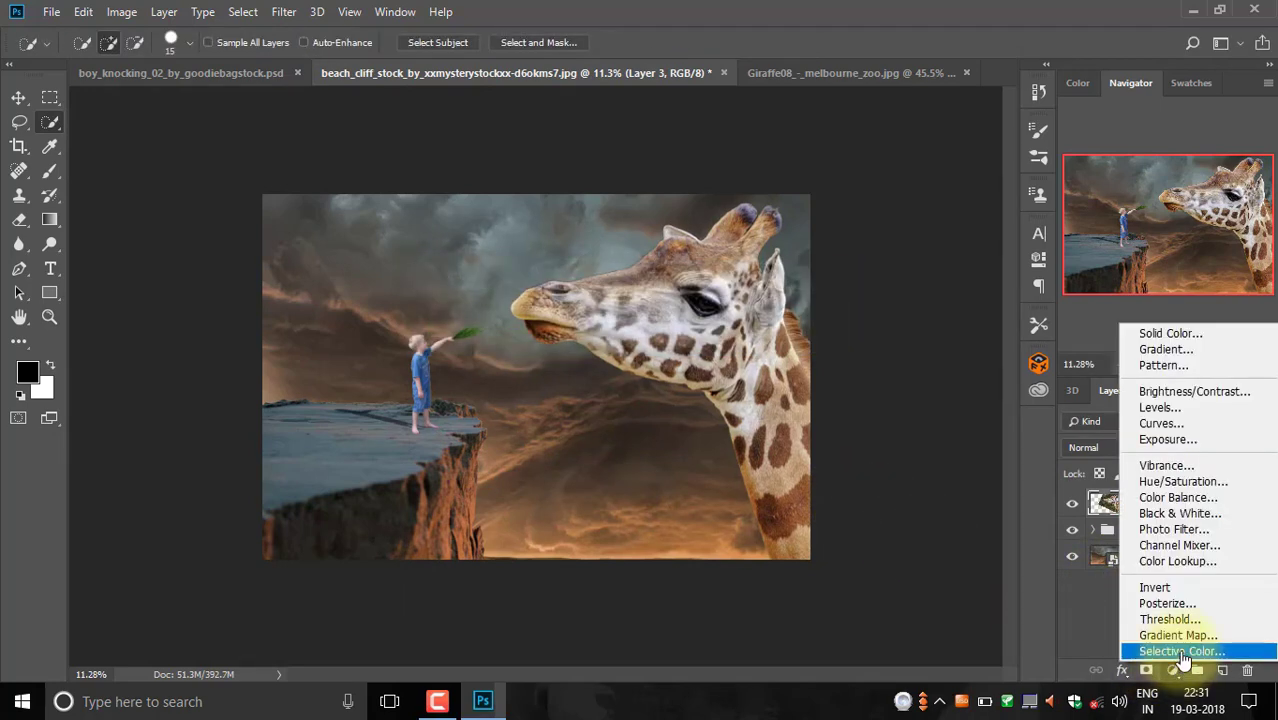
pyautogui.click(1190, 482)
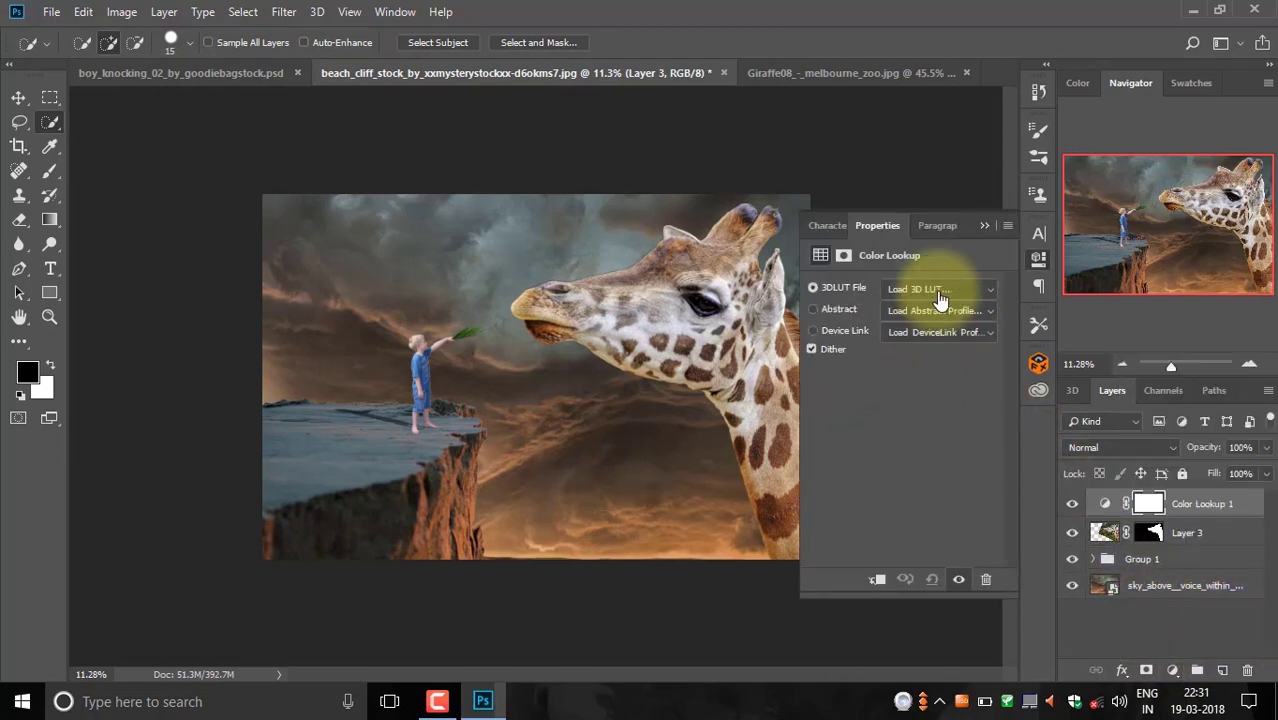
pyautogui.click(938, 289)
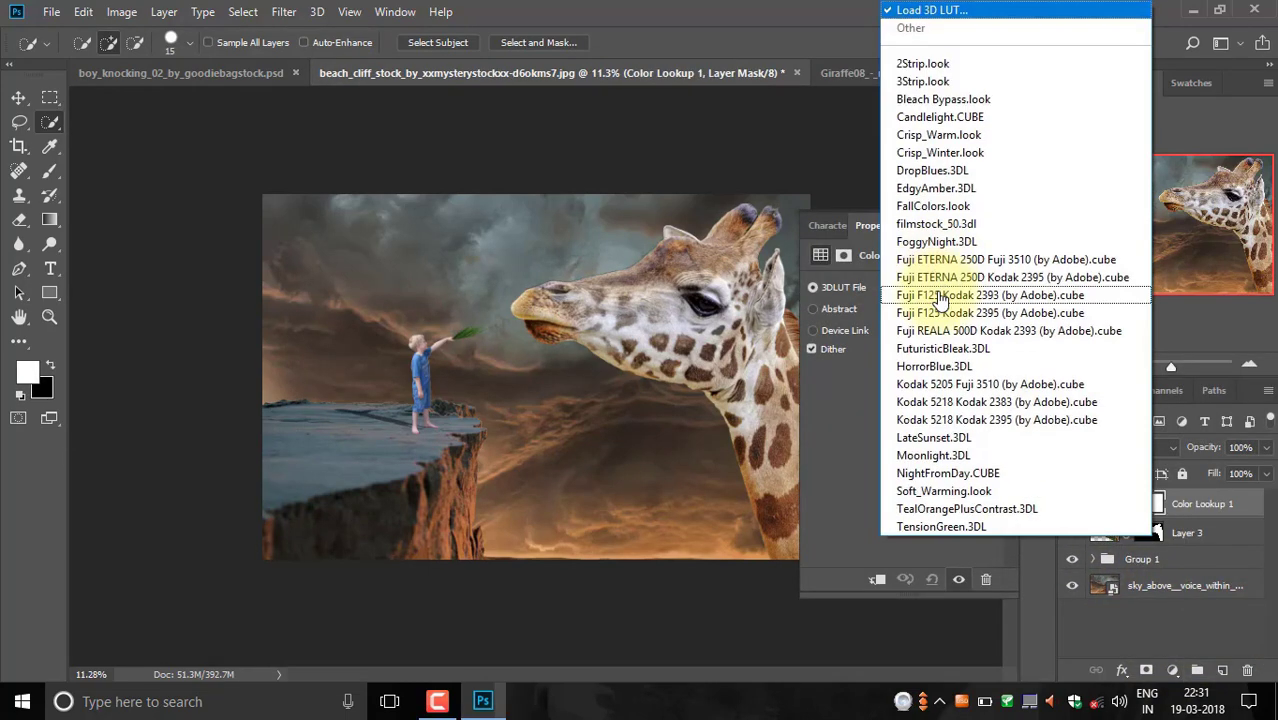
pyautogui.click(951, 190)
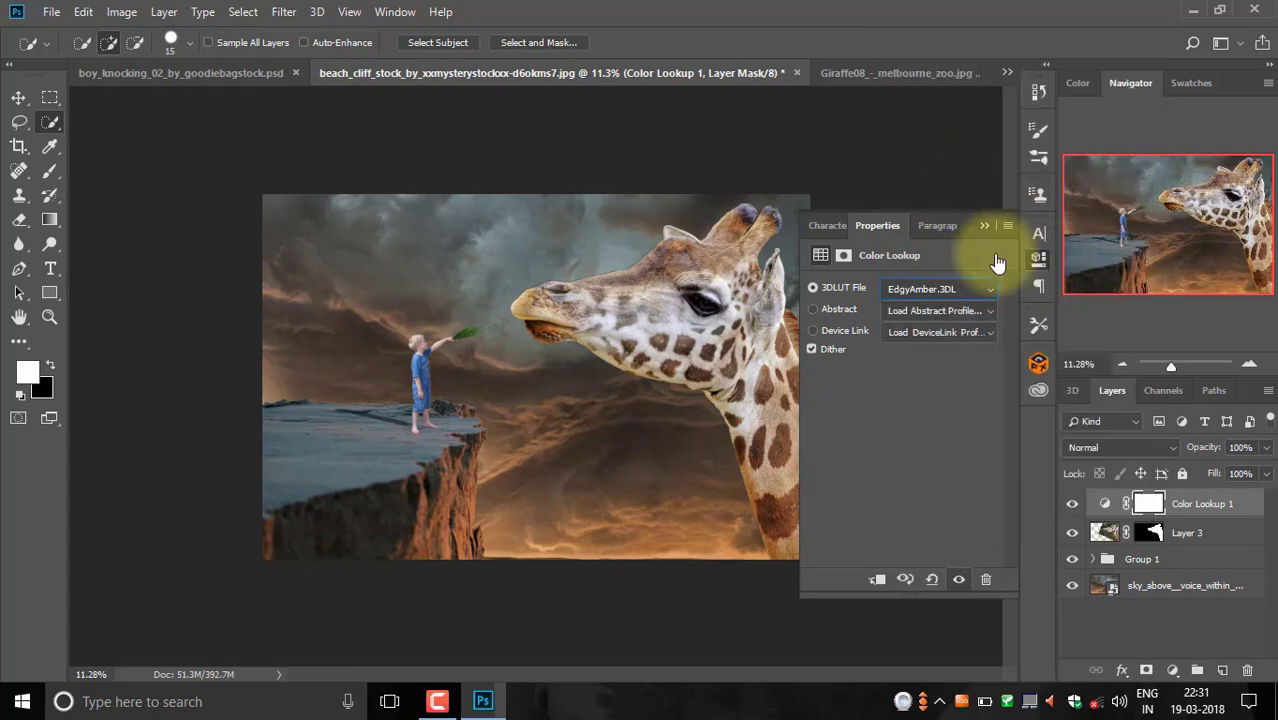
pyautogui.click(985, 226)
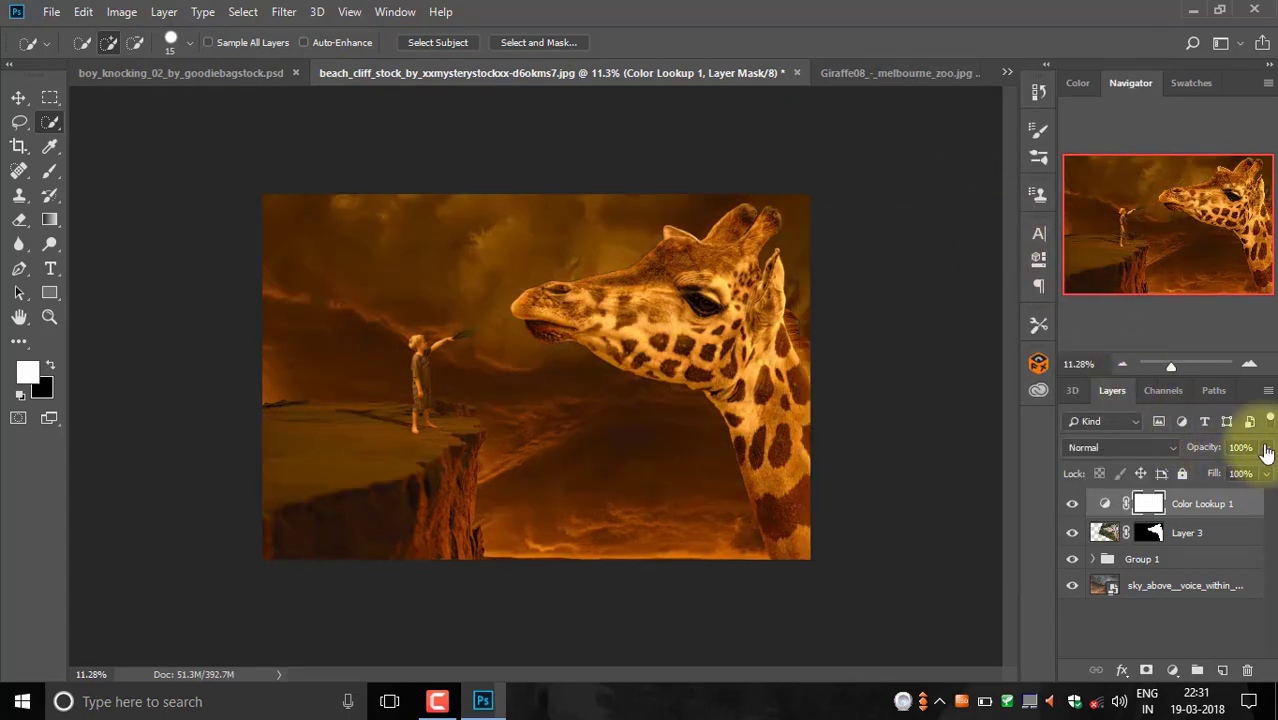
pyautogui.moveTo(1266, 455)
pyautogui.mouseDown()
pyautogui.moveTo(1207, 474)
pyautogui.moveTo(1221, 474)
pyautogui.mouseUp()
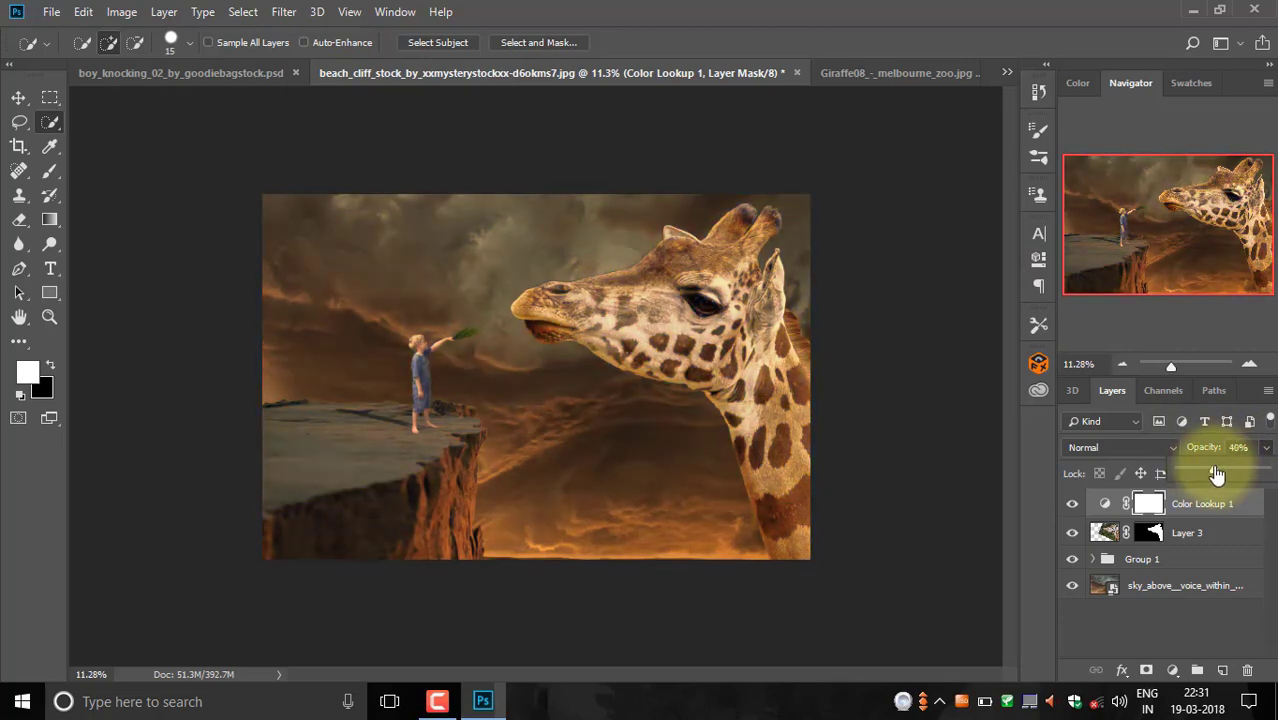
# - Add a second Color Lookup layer with Kodak 5218 Kodak 2383 at about 51% opacity
pyautogui.click(1172, 670)
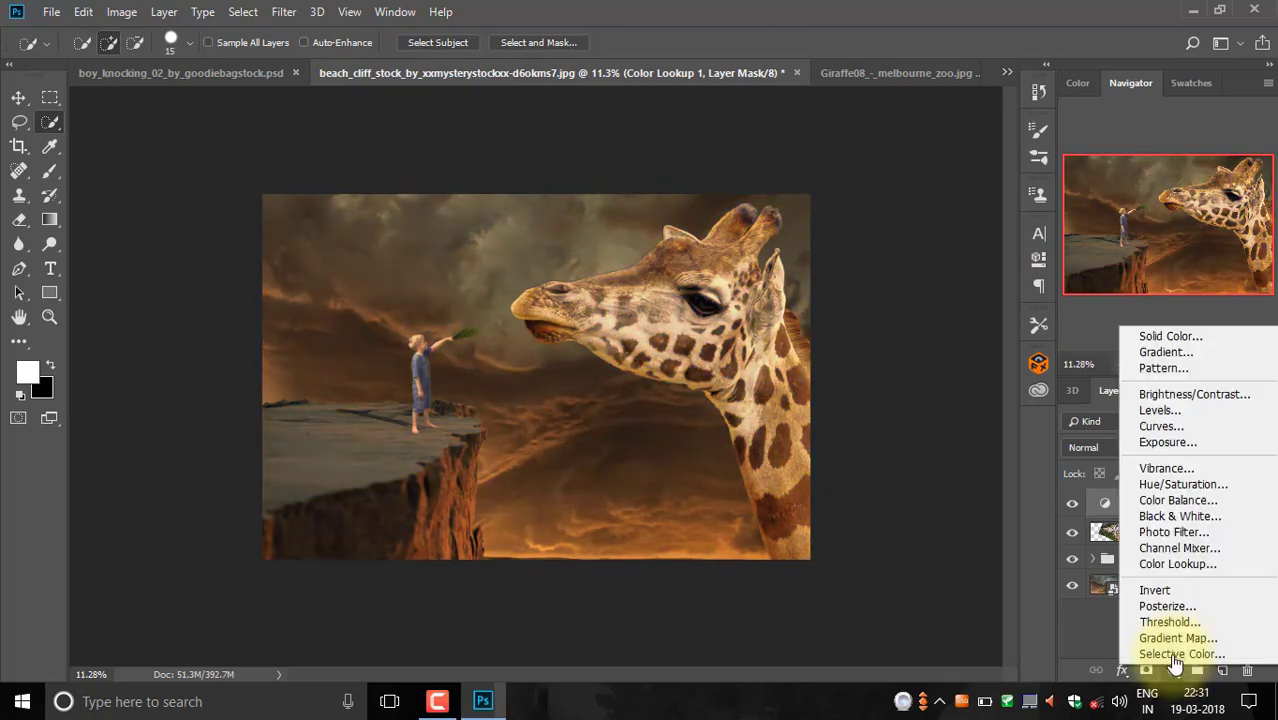
pyautogui.click(1178, 564)
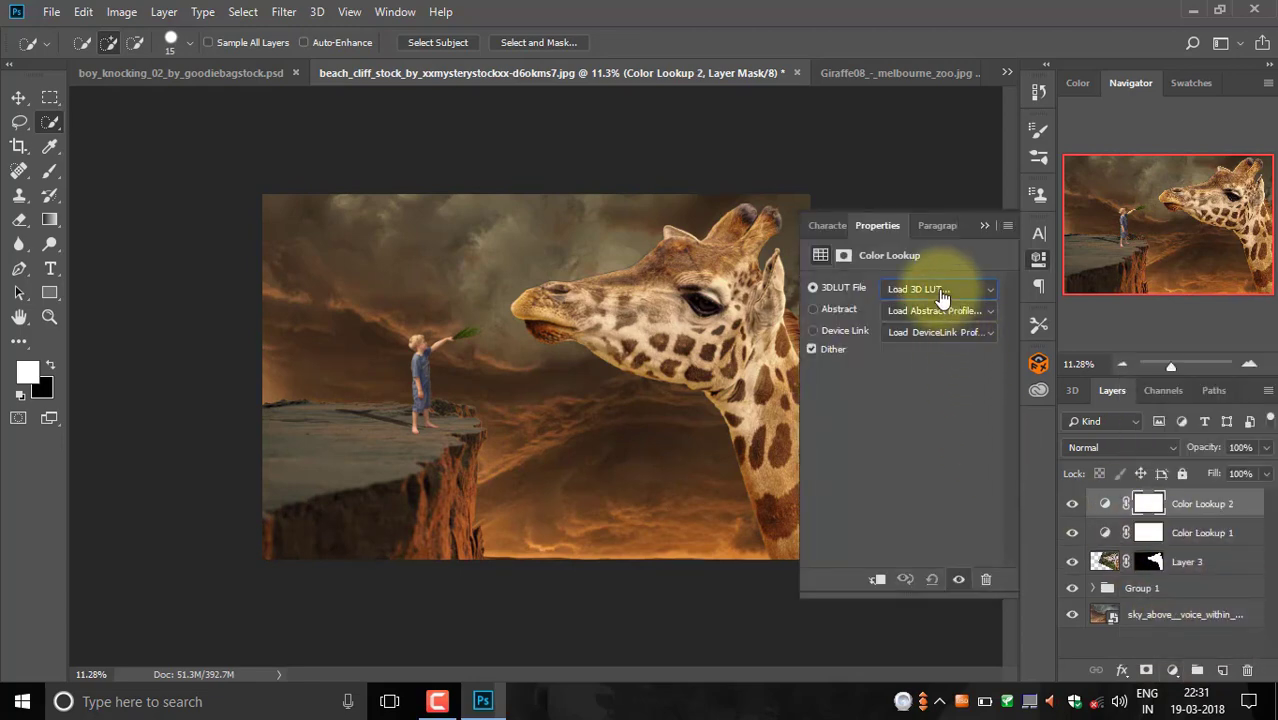
pyautogui.click(940, 292)
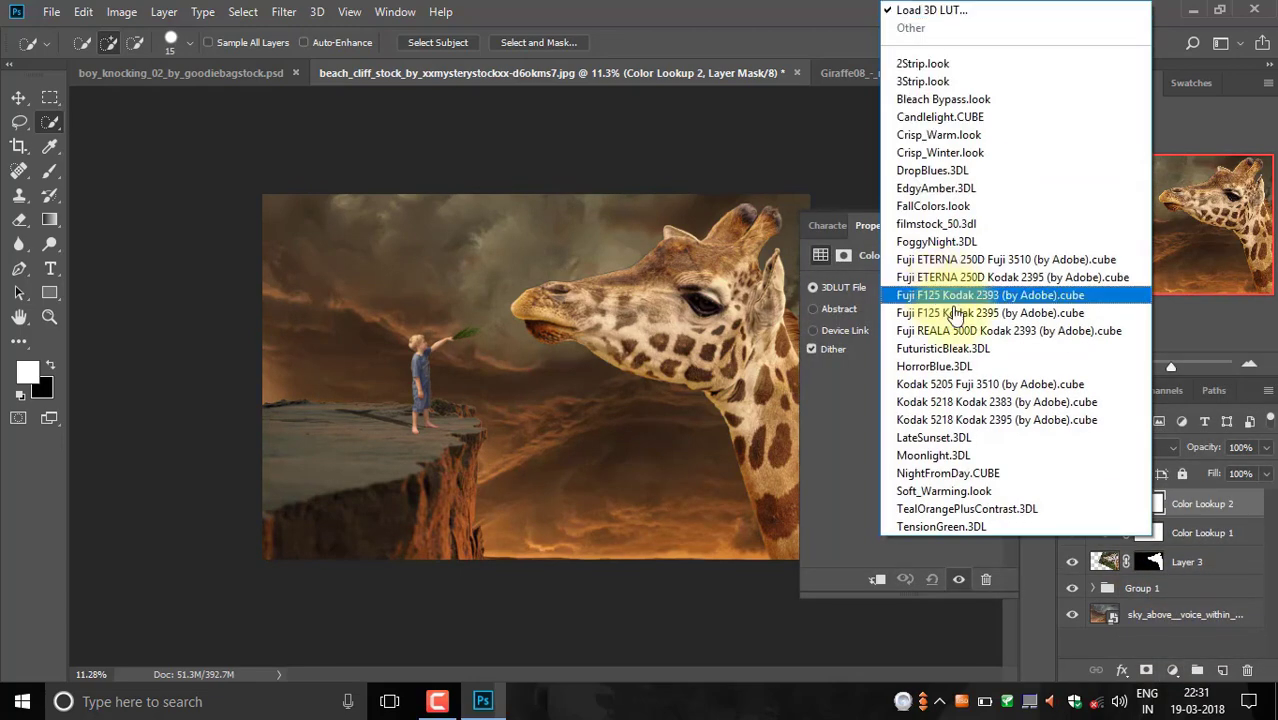
pyautogui.click(982, 405)
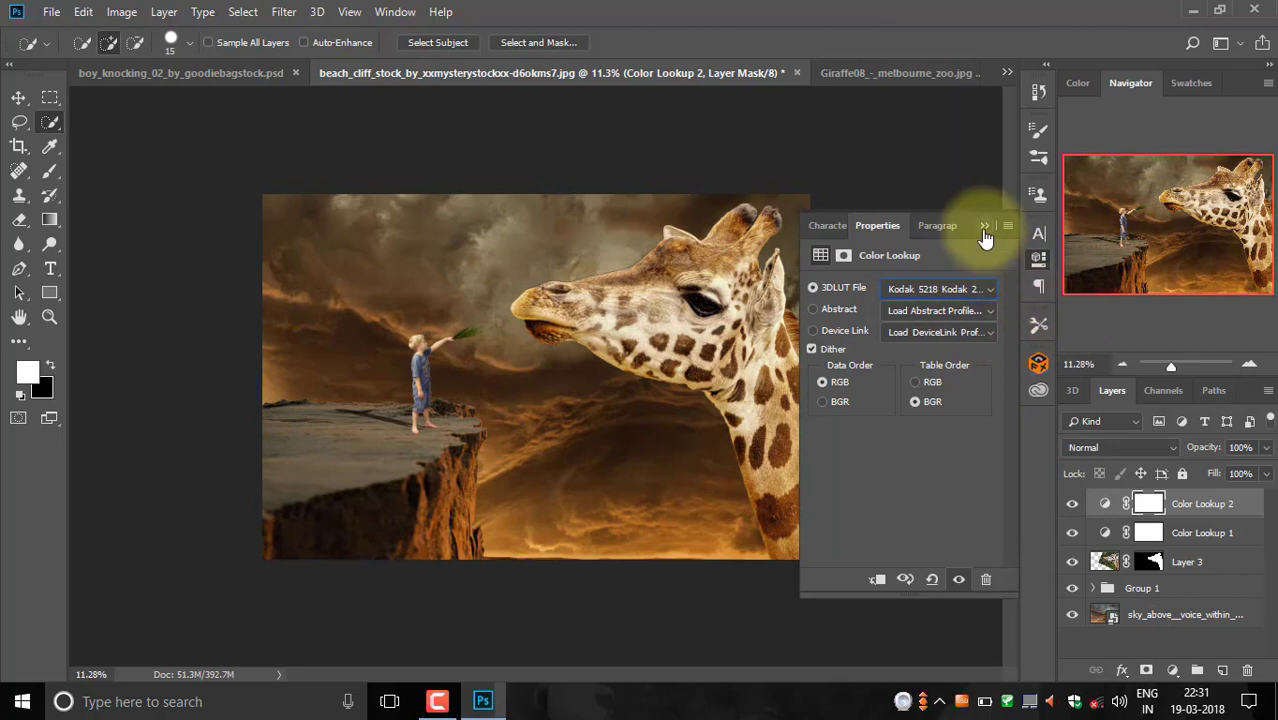
pyautogui.click(984, 228)
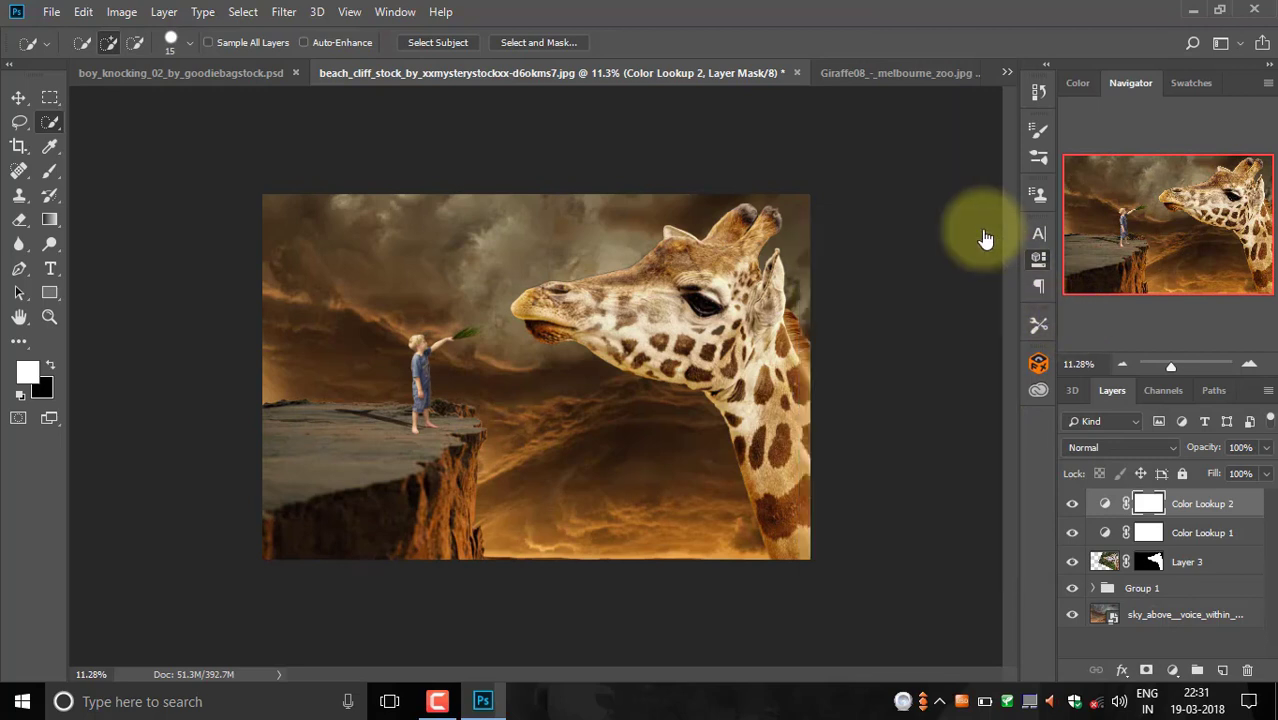
pyautogui.click(1266, 447)
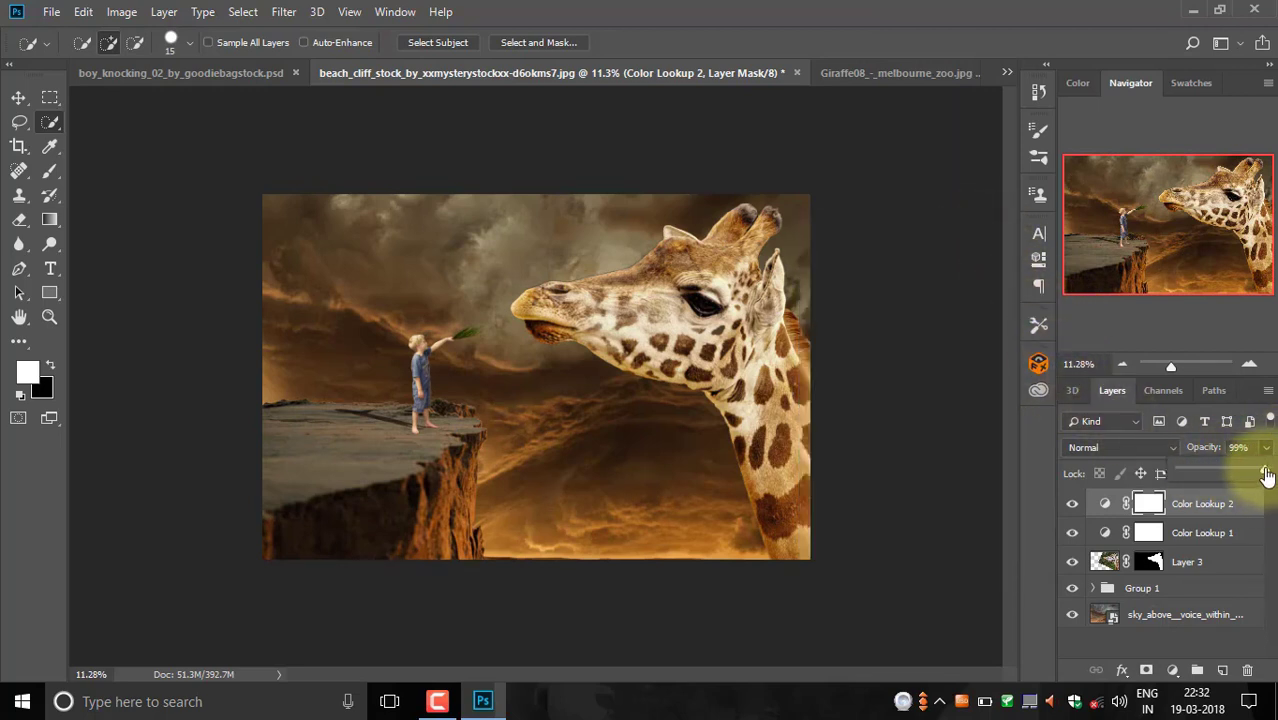
pyautogui.moveTo(1266, 475); pyautogui.dragTo(1226, 475)
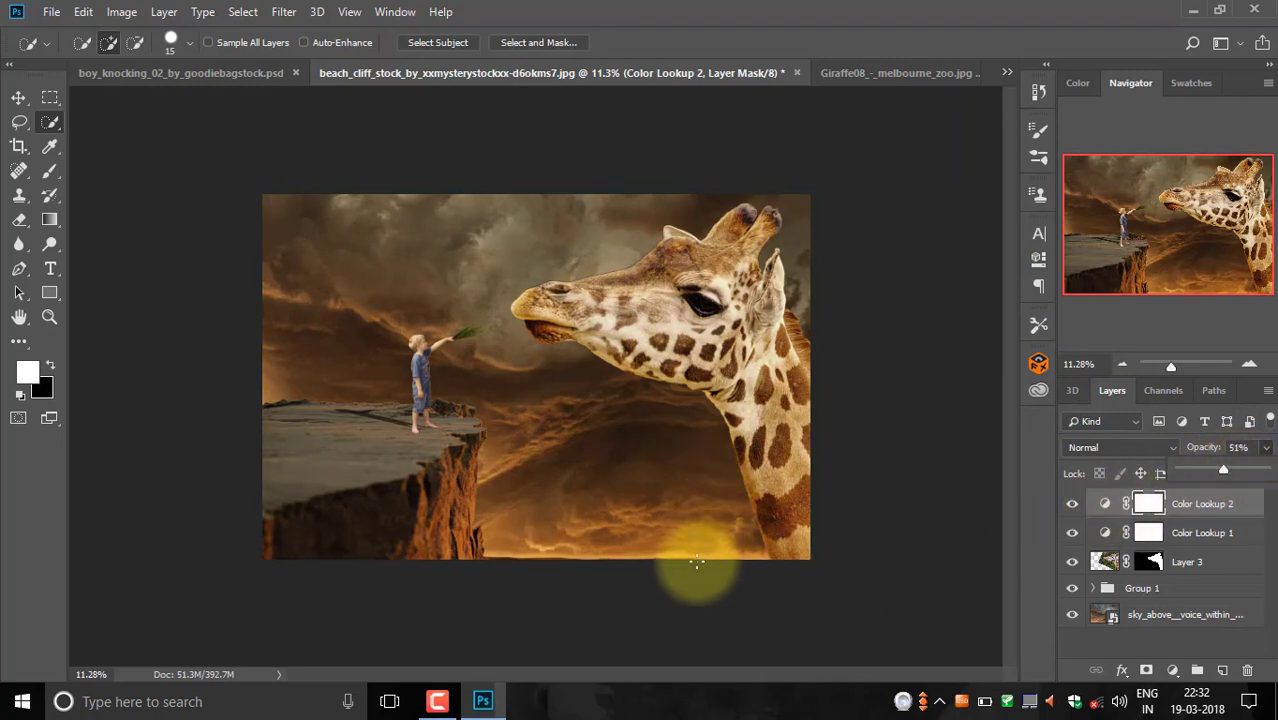
# - Free-transform Group 1 to about 111% and shift it slightly right and down
pyautogui.click(1199, 590)
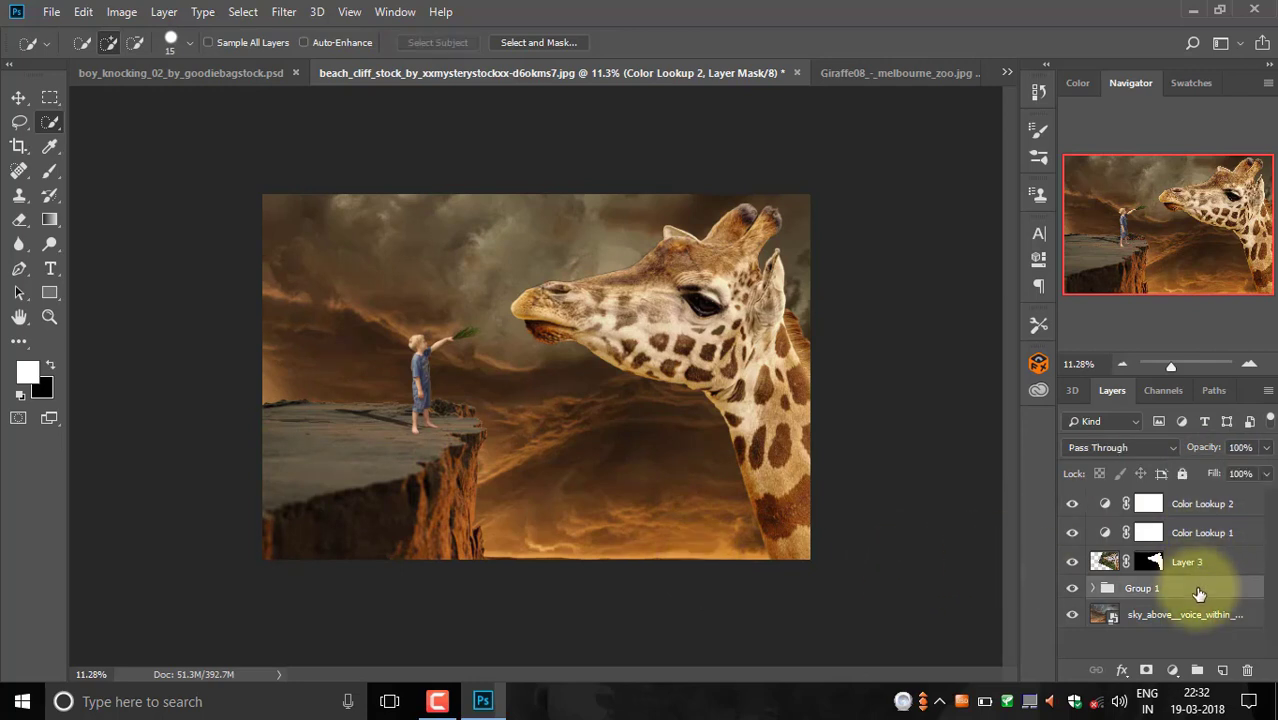
pyautogui.hotkey('ctrl', 't')
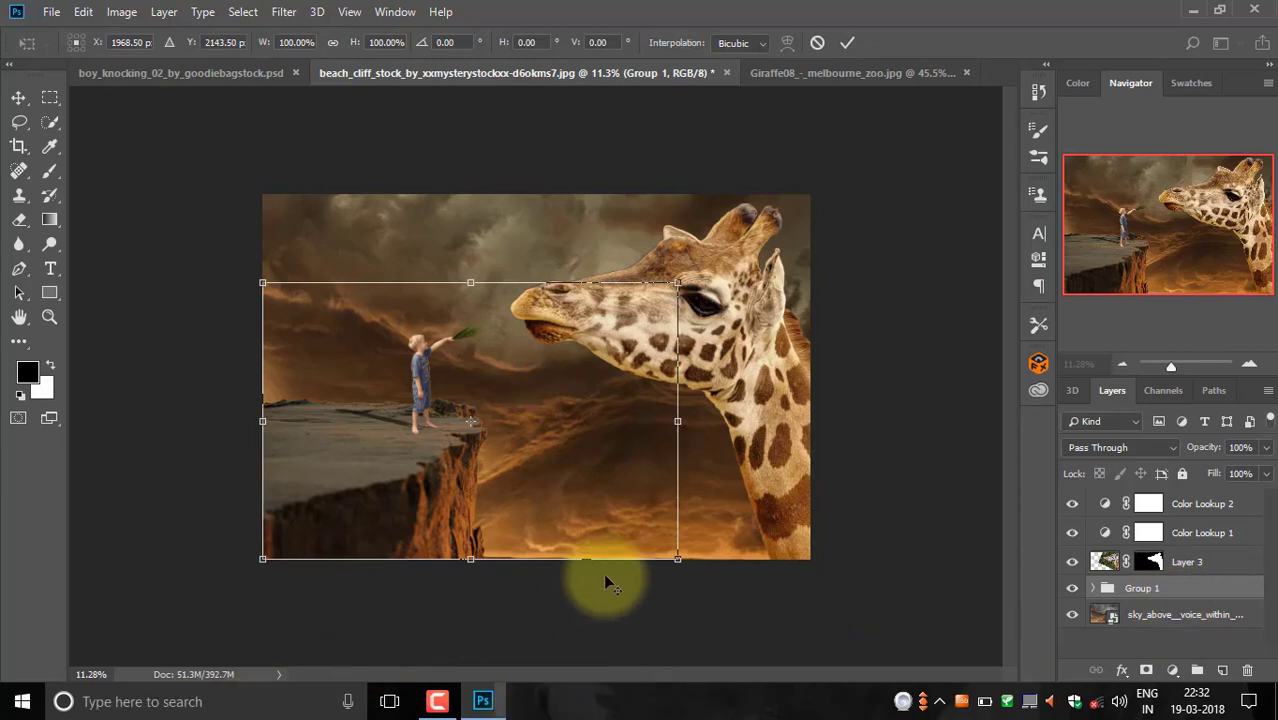
pyautogui.moveTo(677, 560); pyautogui.dragTo(701, 575)
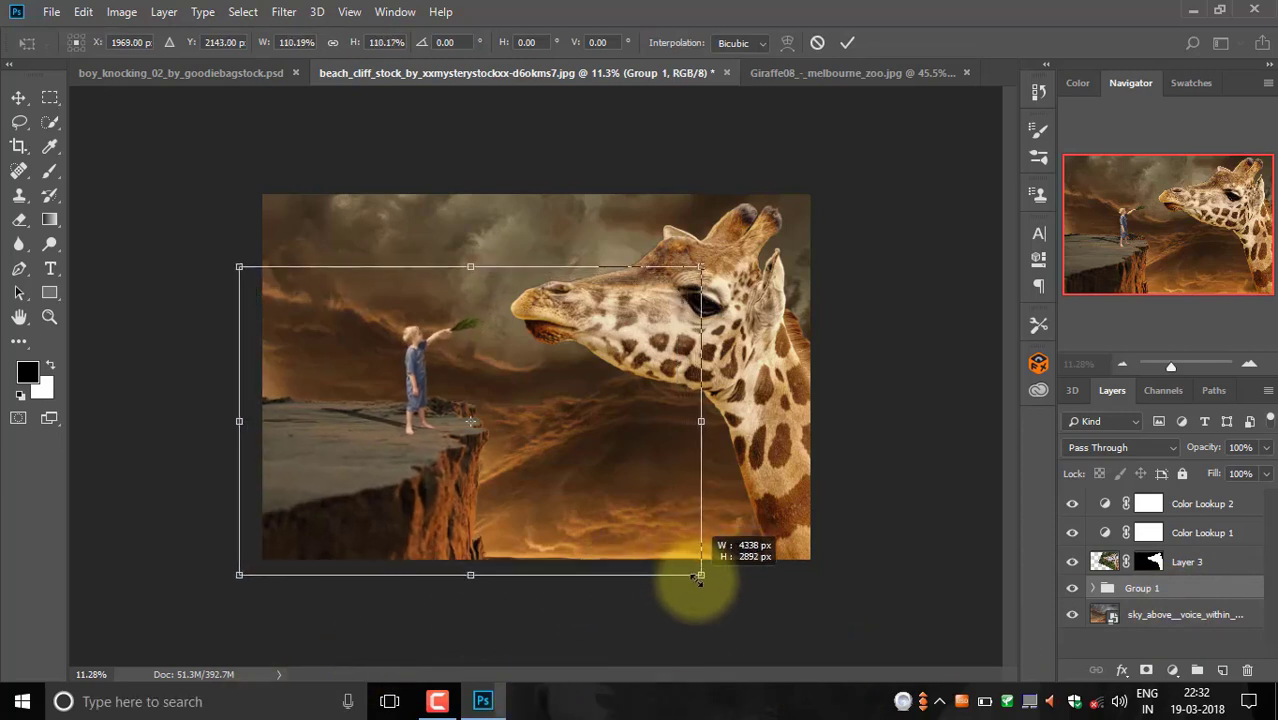
pyautogui.moveTo(621, 524); pyautogui.dragTo(622, 532)
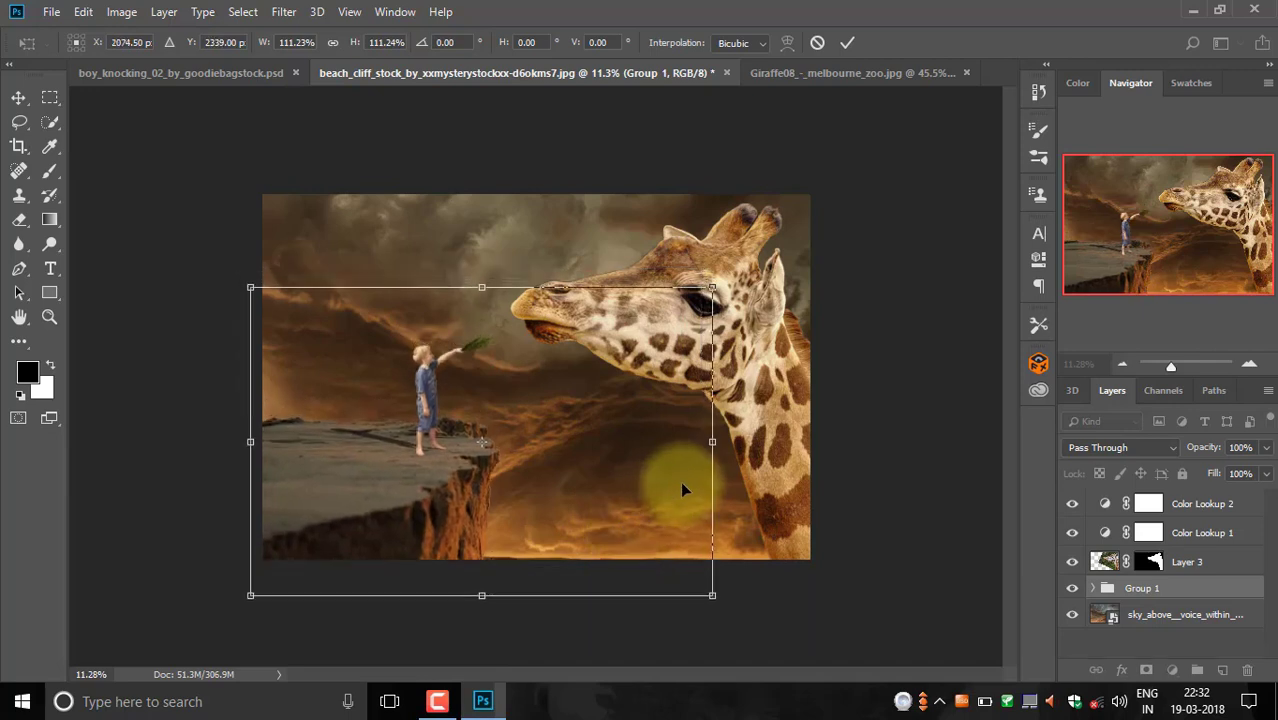
pyautogui.press('Return')
pyautogui.press('w')
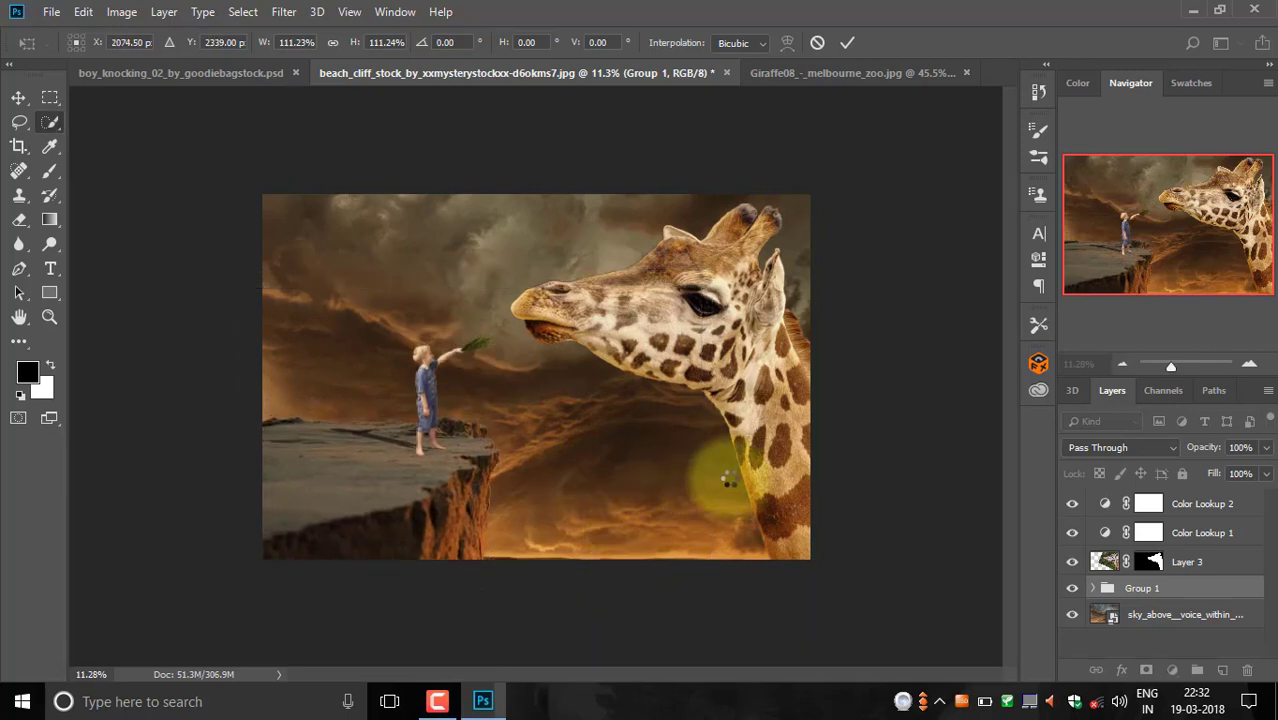